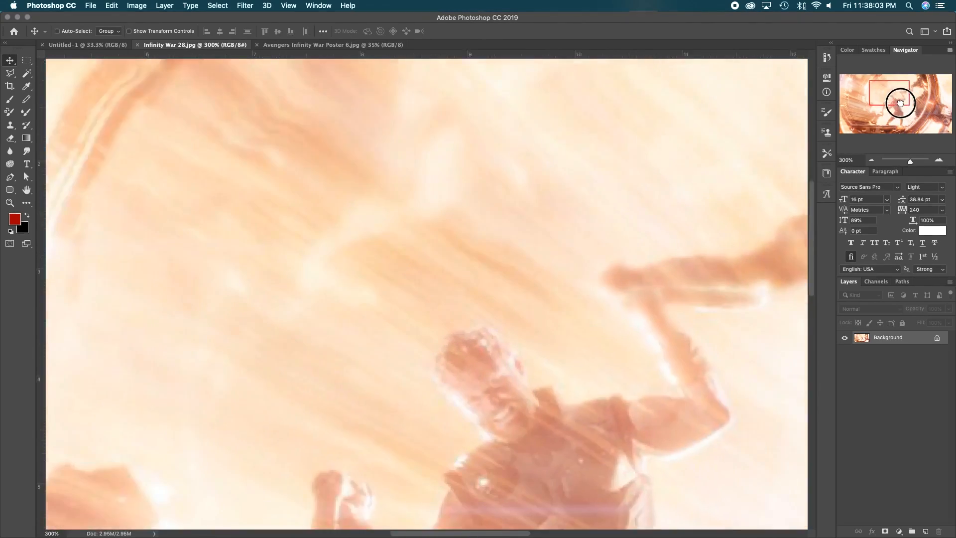
- Compare the whole Infinity War 28.jpg still with the reference design in Avengers Infinity War Poster 6.jpg
click(872, 161)
click(873, 161)
click(873, 162)
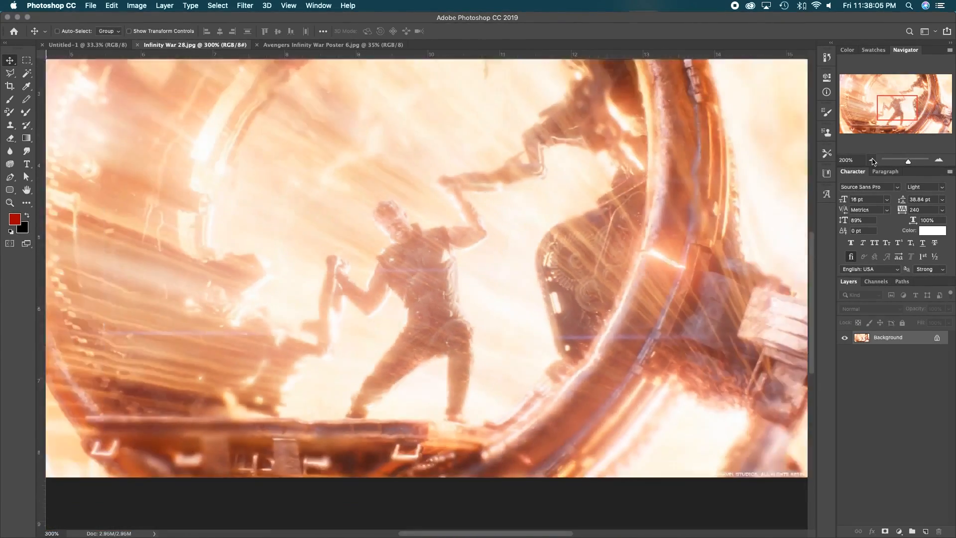
click(870, 161)
click(938, 161)
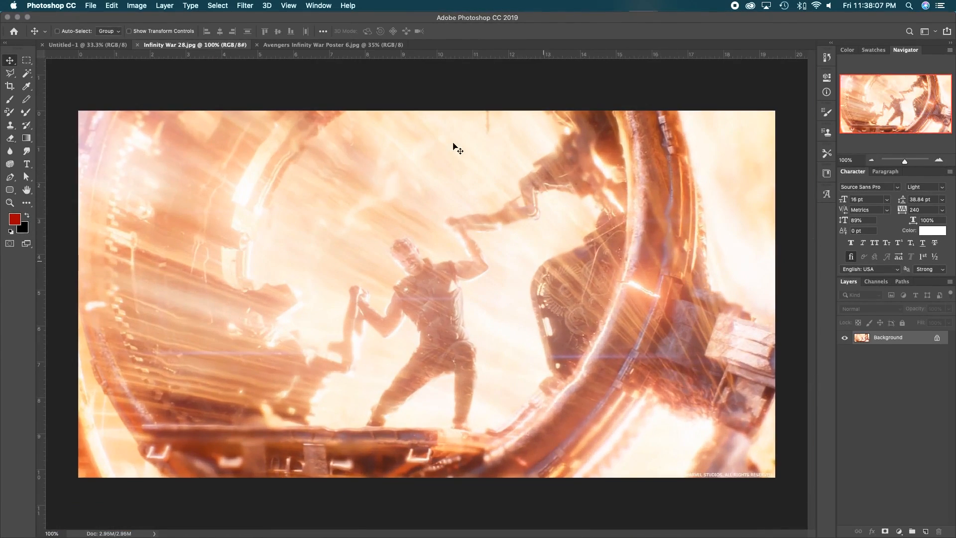
click(348, 45)
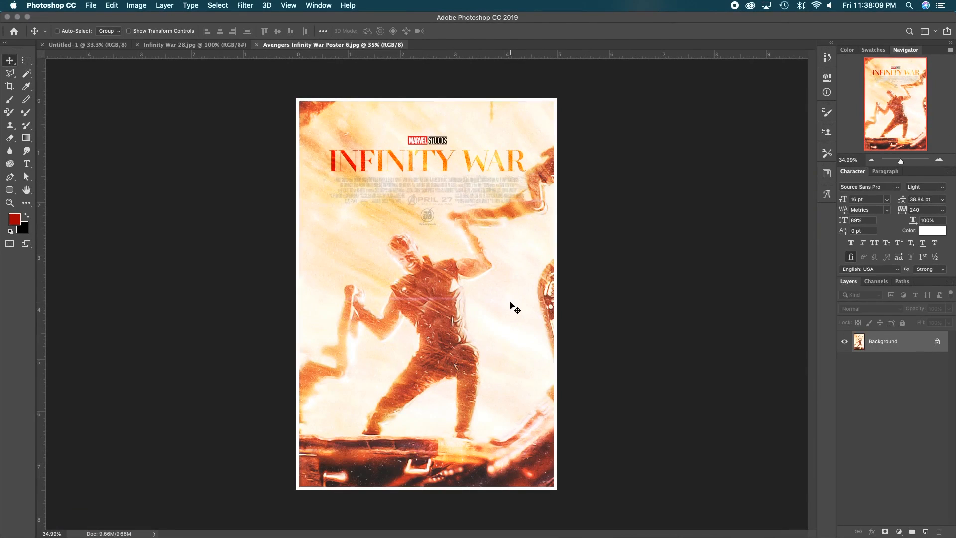
click(215, 45)
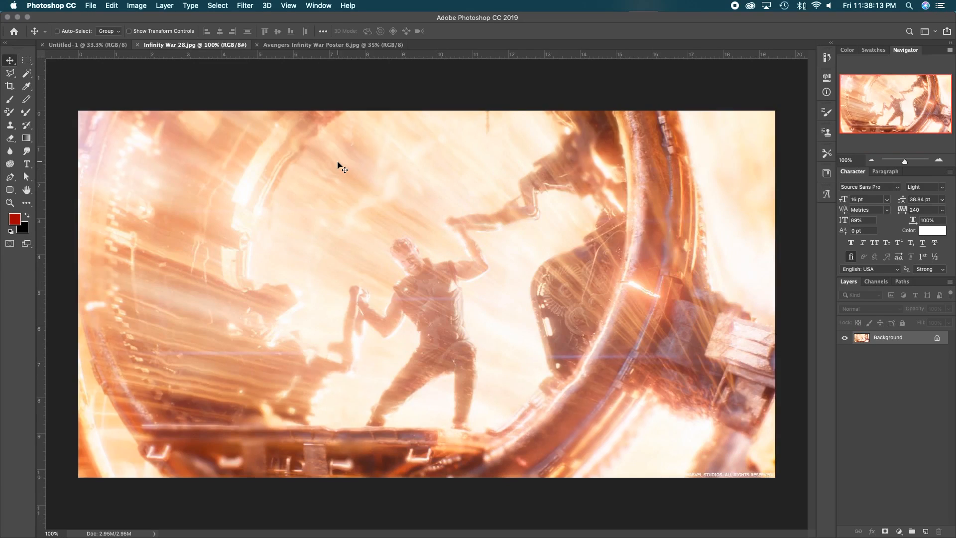
- Check the pixel dimensions and resolution of the blank Untitled-1 document in Image Size without changing them
click(83, 45)
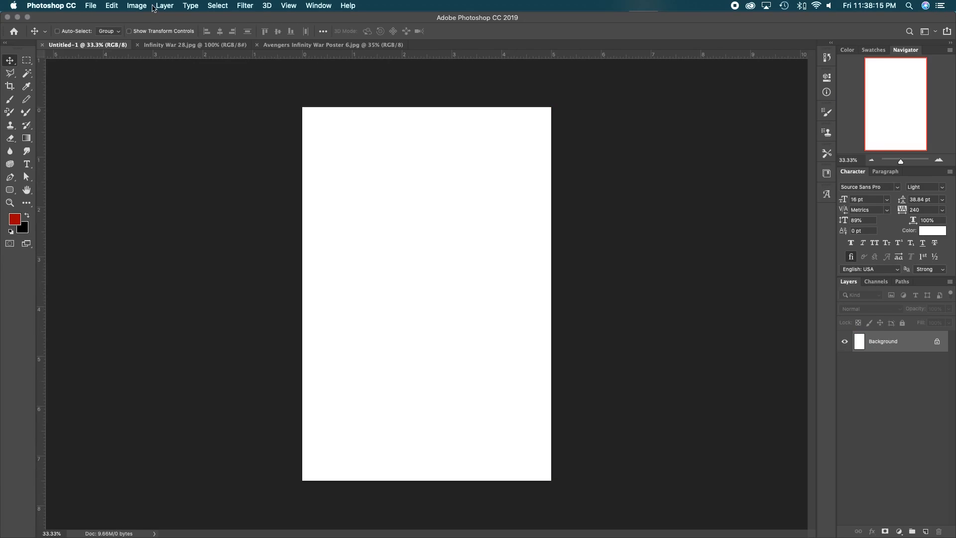
click(137, 5)
click(162, 81)
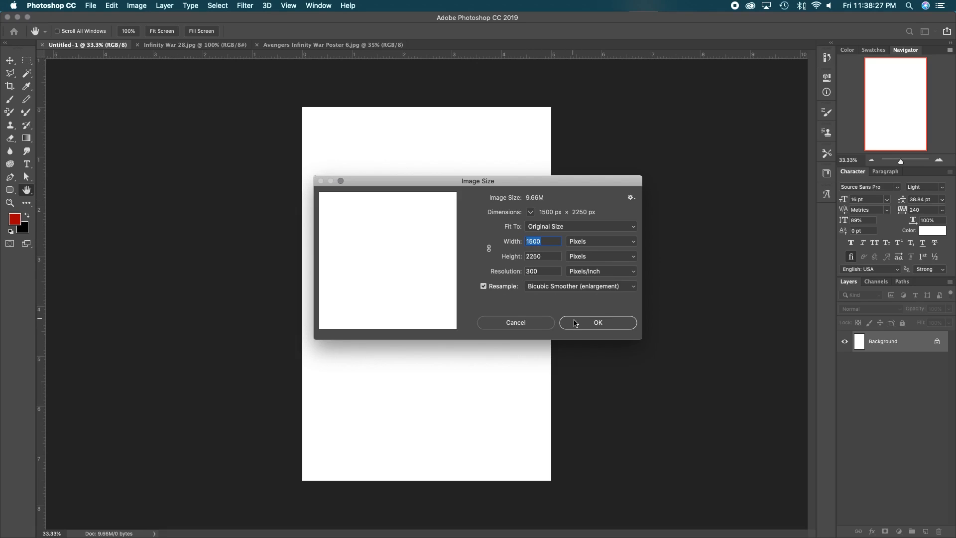
key(Escape)
- Copy the Infinity War 28.jpg still into the blank Untitled-1 document as a new layer
click(194, 45)
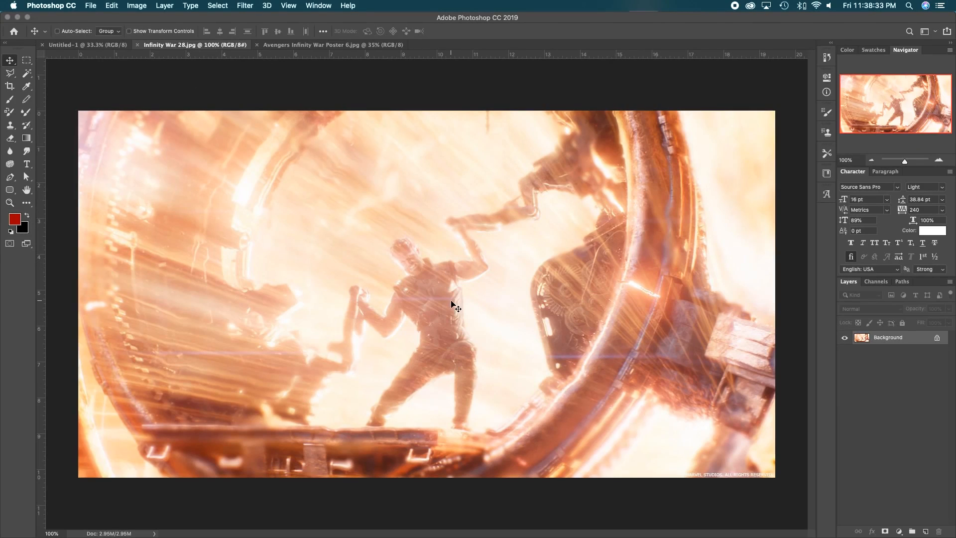
click(111, 46)
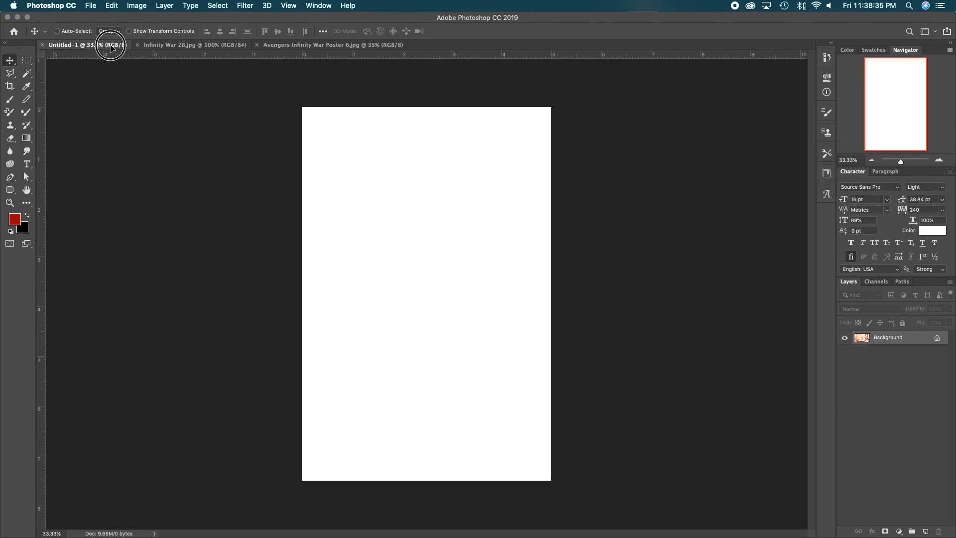
drag(111, 46, 457, 318)
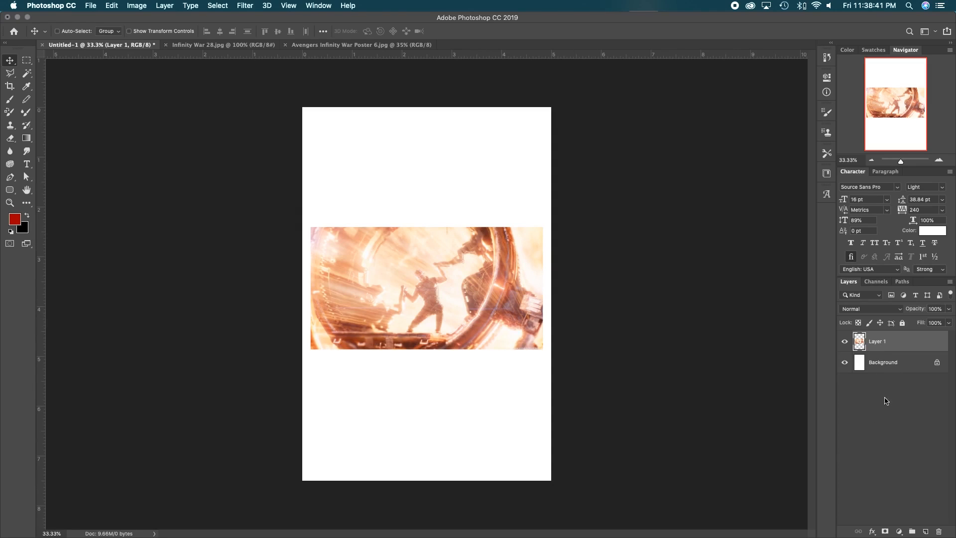
- Duplicate the white Background layer and invert the copy to black
click(901, 374)
key(super+j)
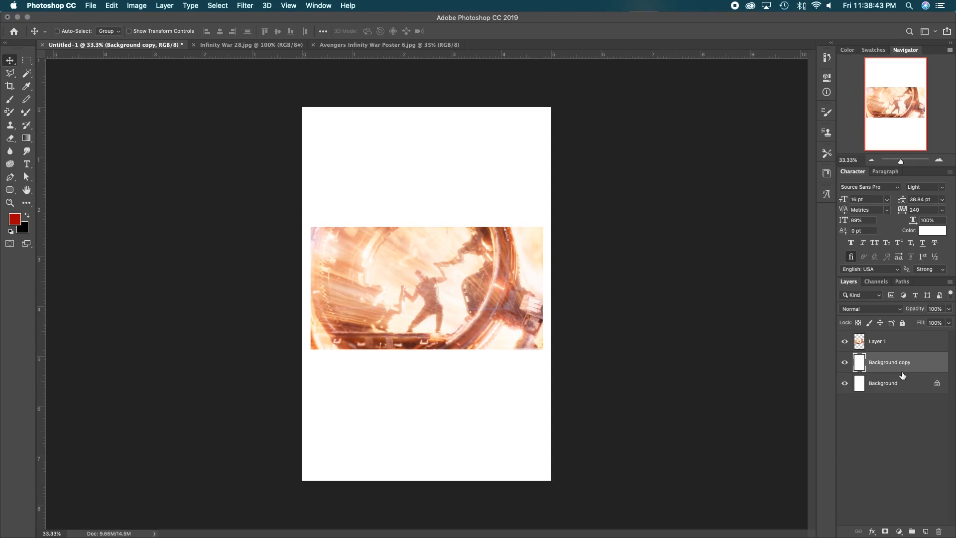
key(super+i)
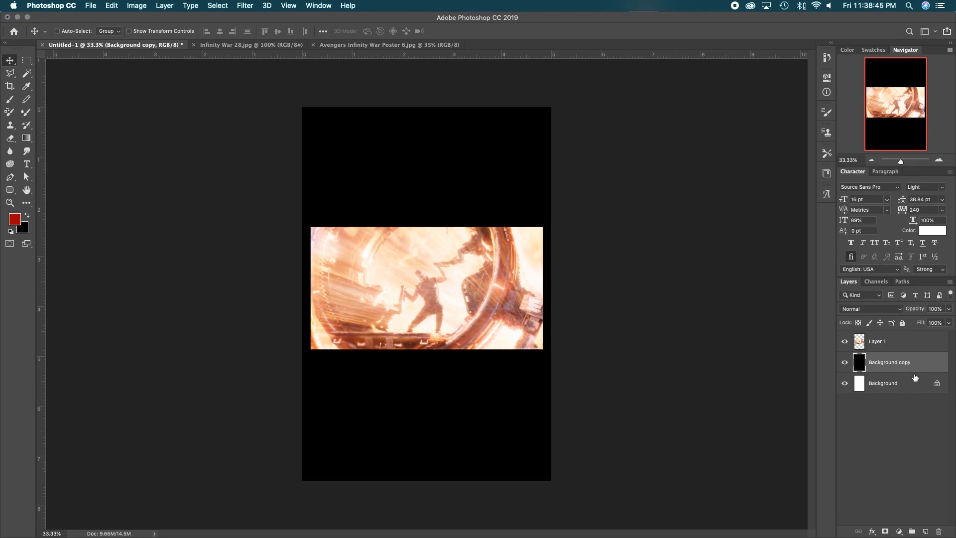
- Scale Layer 1 with Free Transform to about 305% so the still fills the poster canvas from top to bottom
click(886, 341)
key(super+t)
drag(427, 225, 426, 132)
drag(426, 348, 434, 478)
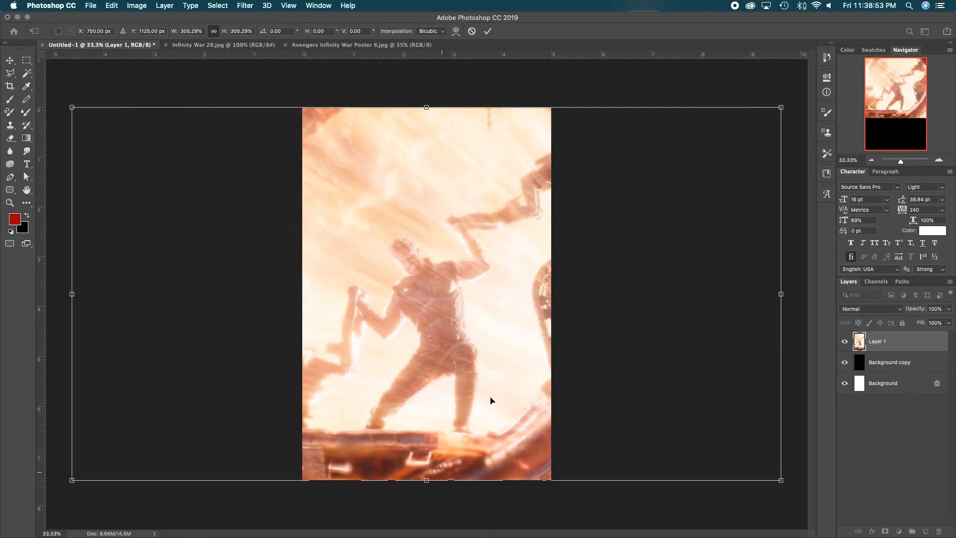
key(Return)
drag(473, 375, 472, 378)
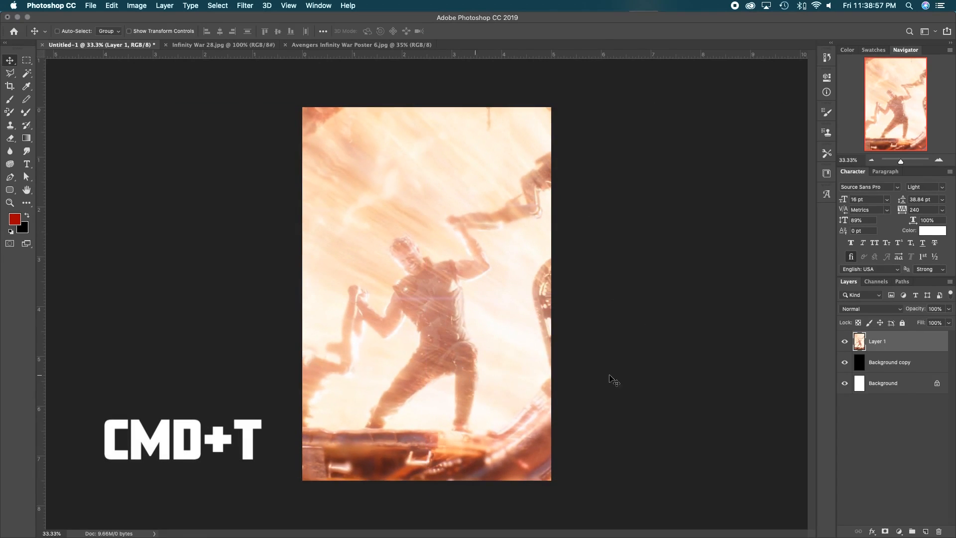
click(904, 391)
drag(39, 220, 338, 212)
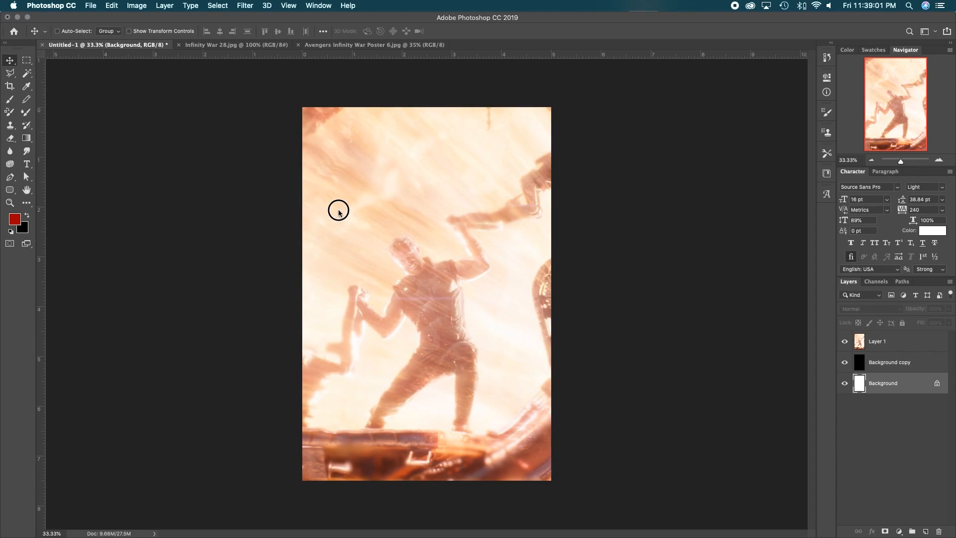
drag(40, 187, 427, 186)
drag(462, 56, 488, 293)
key(super+z)
key(super+z)
- Select the full canvas area of Layer 1 with the Rectangular Marquee tool and copy it to a new layer
click(885, 348)
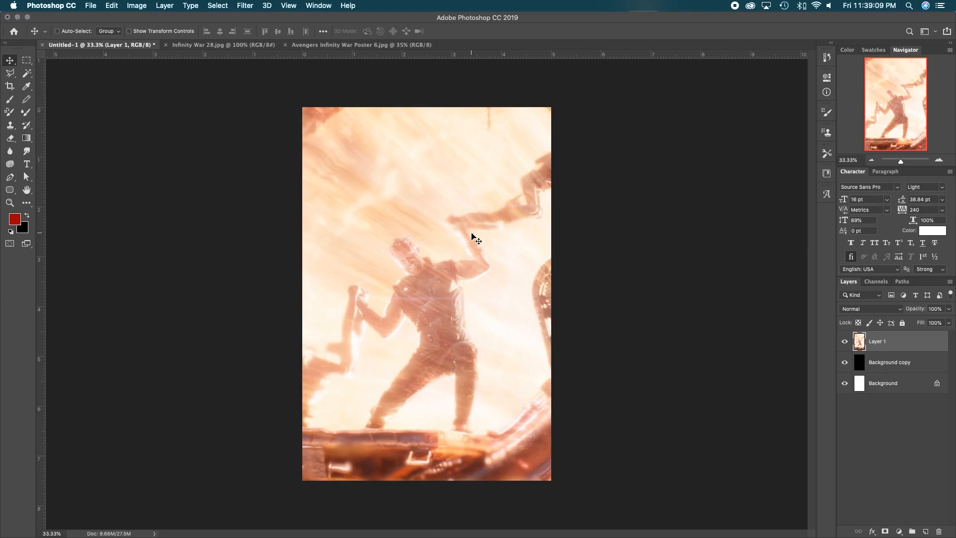
key(m)
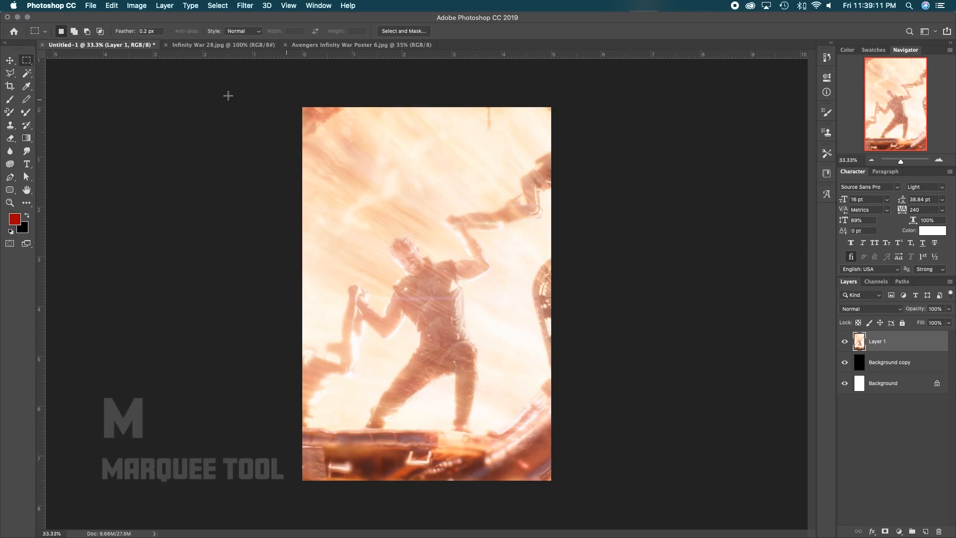
click(18, 62)
key(m)
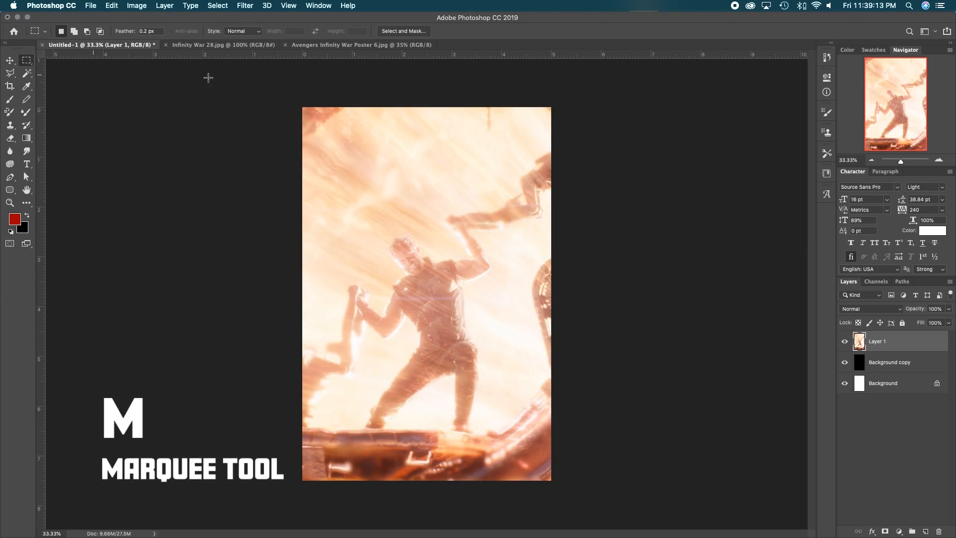
drag(294, 100, 625, 503)
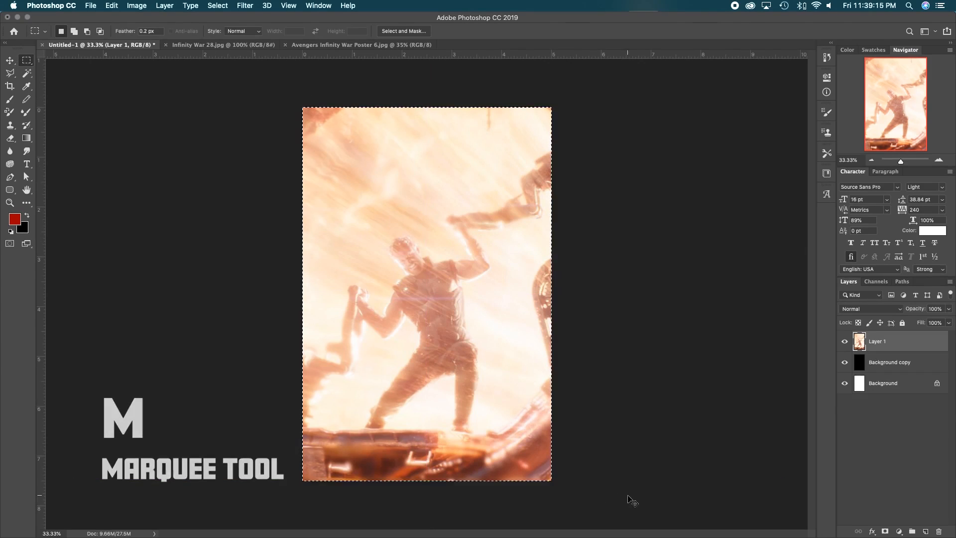
key(super+j)
- Move the original Layer 1 beneath the black Background copy layer and check the result by toggling layer visibility
click(871, 364)
click(846, 363)
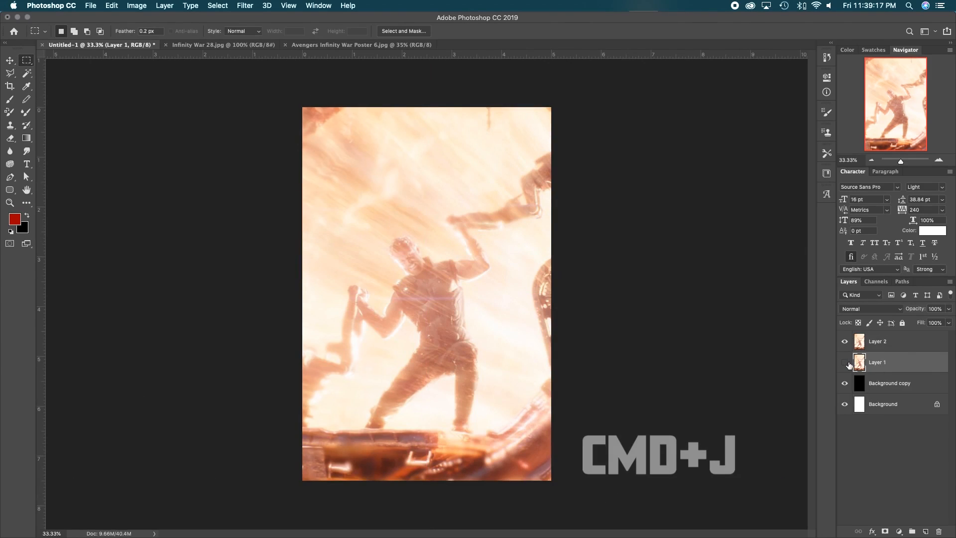
click(845, 363)
click(904, 364)
drag(904, 364, 905, 390)
click(844, 342)
click(844, 342)
- Select Layer 2 and check its extents against the canvas with Free Transform, leaving it unmodified
click(882, 343)
key(super+t)
key(Escape)
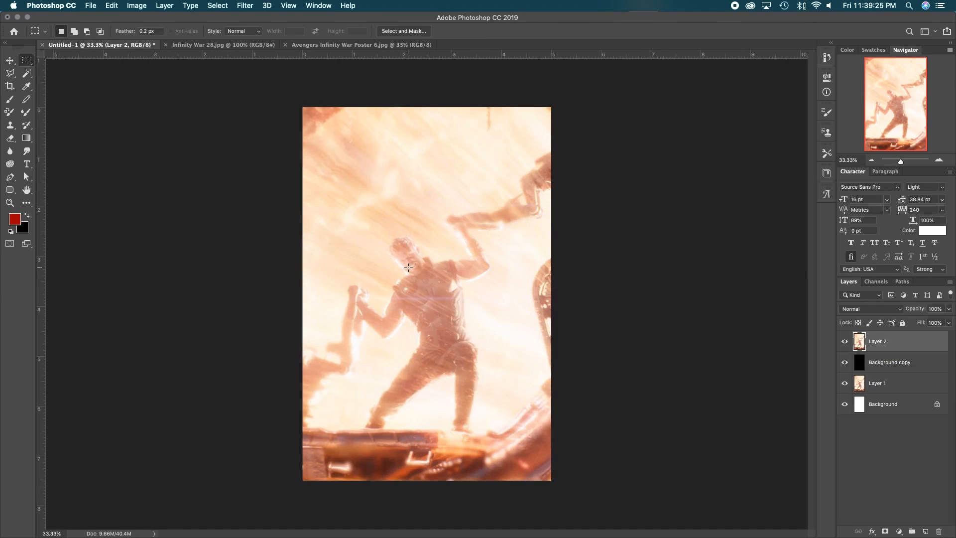
- Grade Layer 2 in Camera Raw: exposure +0.20, contrast +6, highlights +8, shadows -8, whites +6, blacks -8, texture +6, clarity +25, dehaze +20, adjusting vibrance and saturation
key(v)
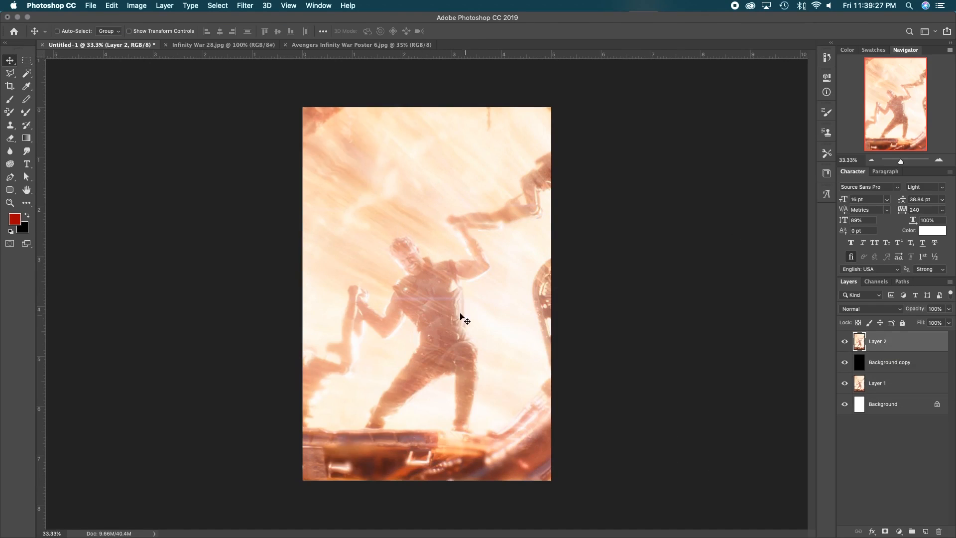
click(346, 48)
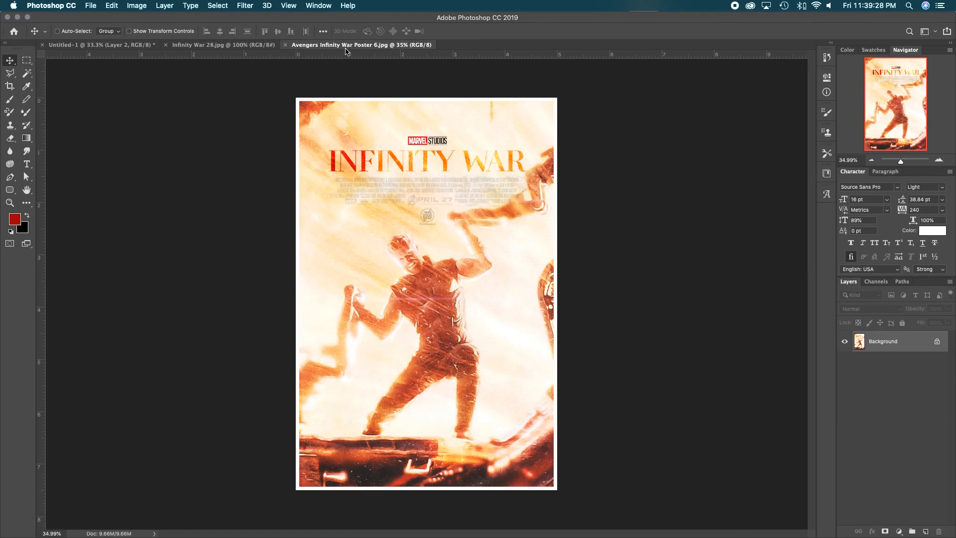
click(144, 45)
click(244, 6)
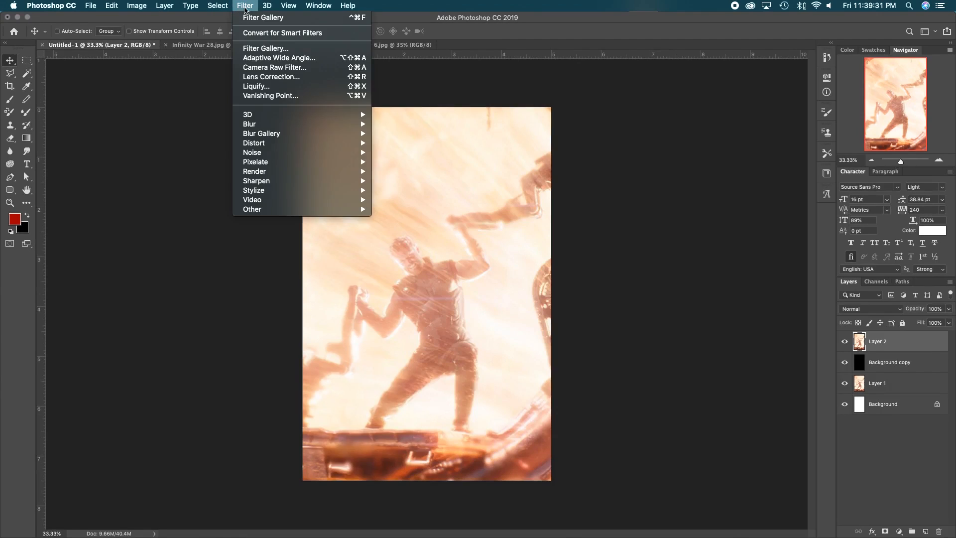
click(305, 68)
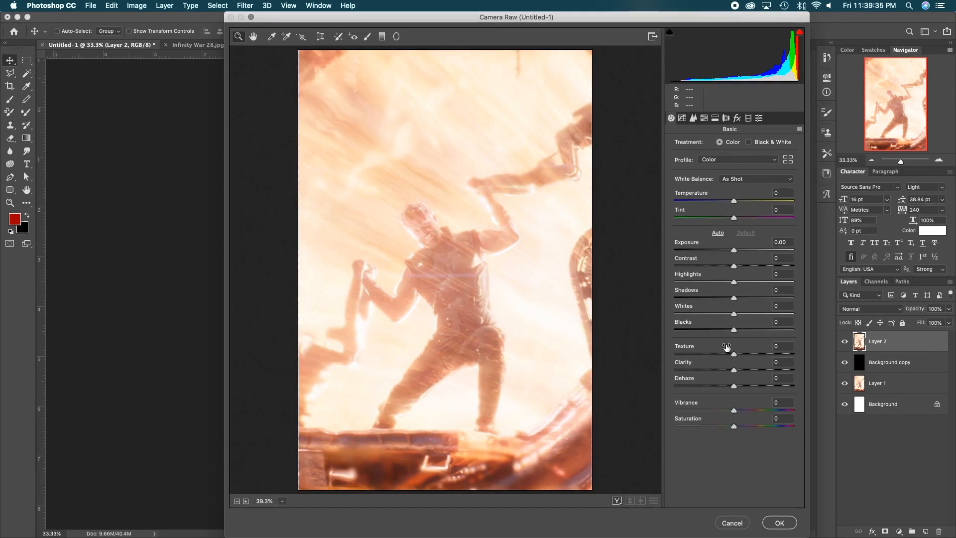
drag(732, 373, 737, 314)
drag(734, 298, 737, 251)
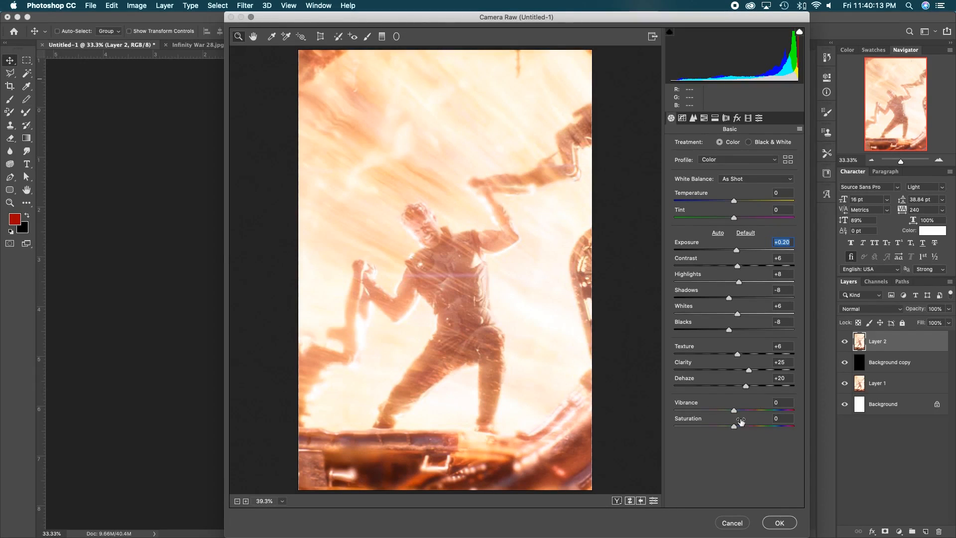
drag(736, 425, 738, 411)
click(778, 522)
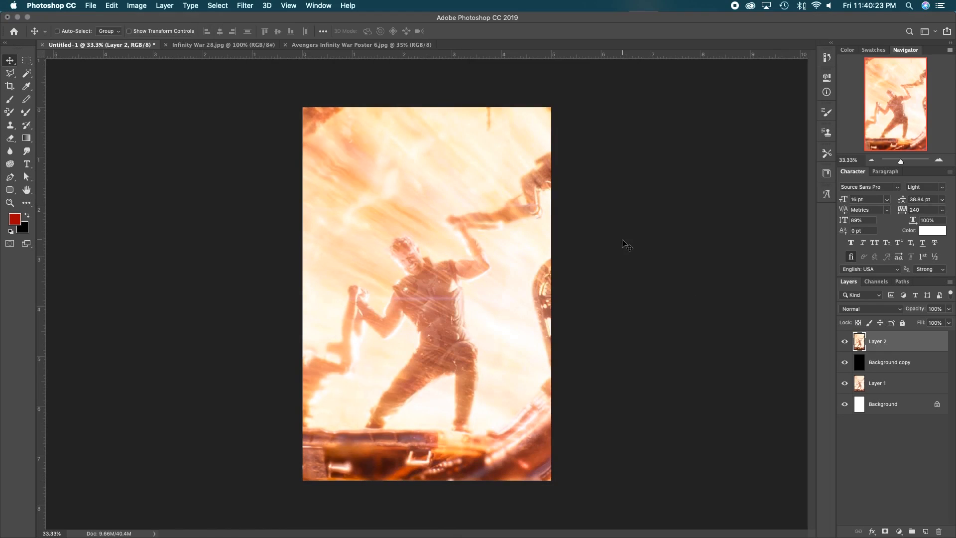
- Compare the graded Layer 2 with the original Layer 1 by toggling layer visibility, leaving all layers shown
click(844, 362)
click(844, 342)
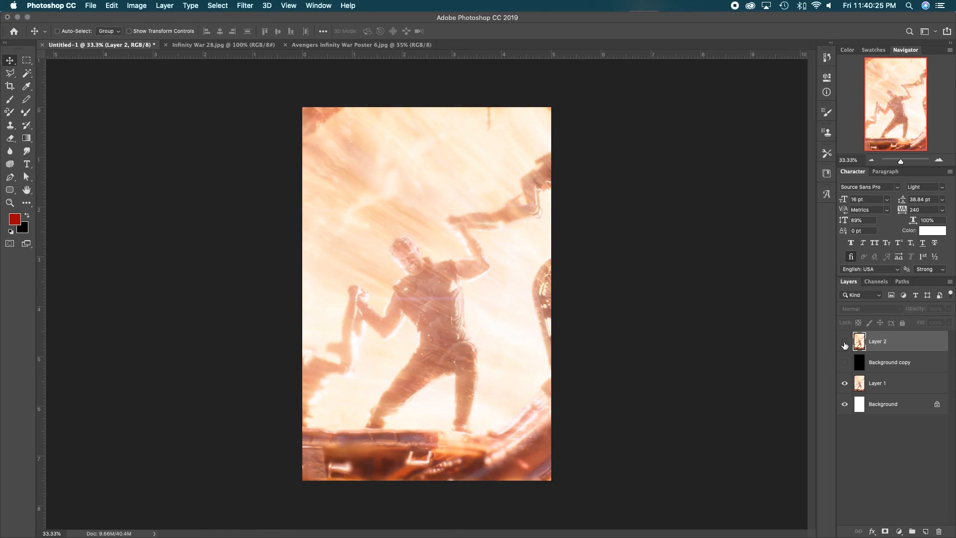
click(844, 343)
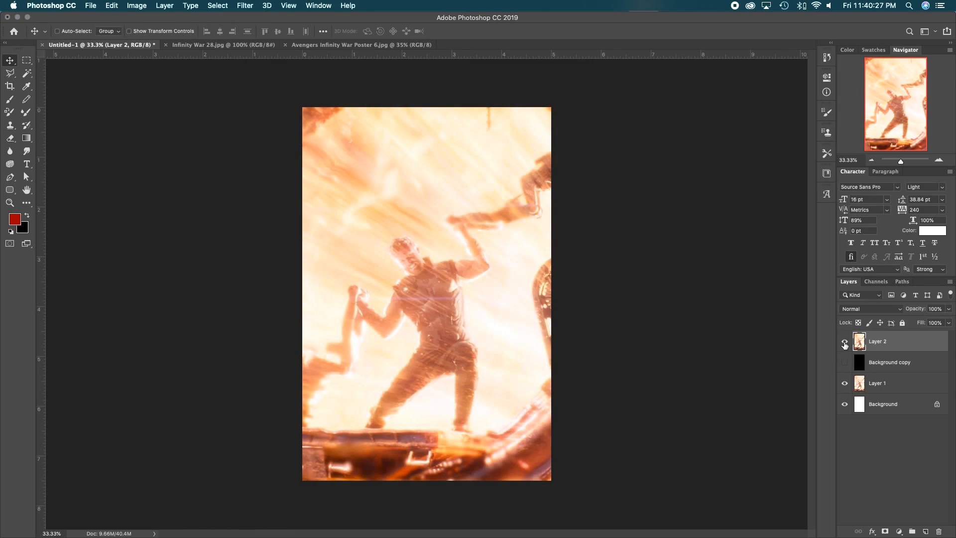
click(844, 342)
click(844, 344)
click(843, 362)
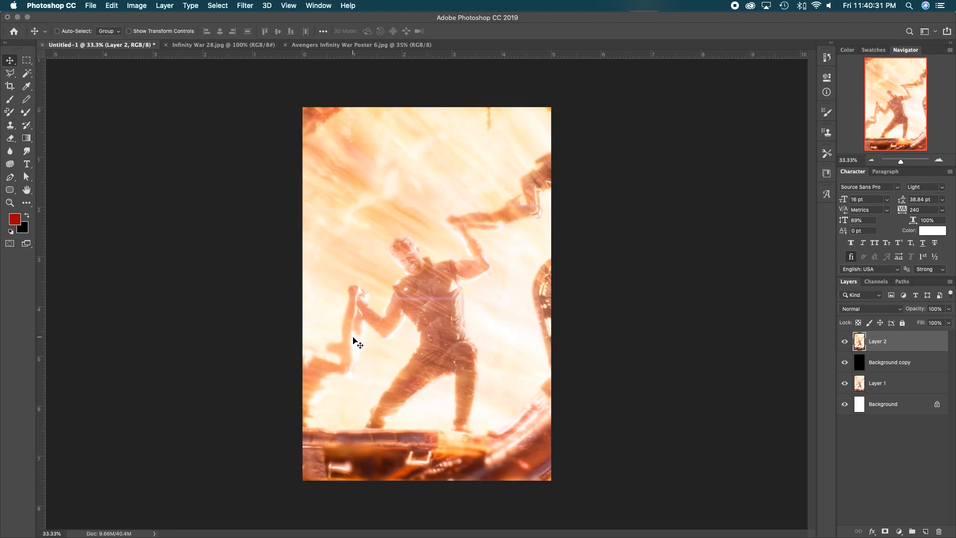
- Examine the painterly detail of the figure in the reference poster at 66.67% zoom and return to Untitled-1
click(358, 46)
click(939, 160)
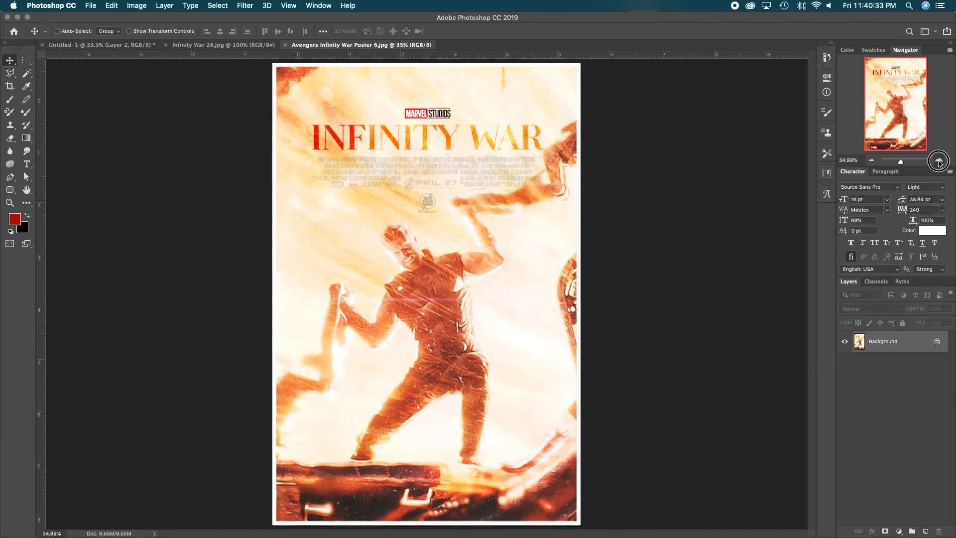
click(938, 160)
mouse_move(909, 129)
mouse_down()
mouse_move(904, 111)
mouse_move(906, 130)
mouse_up()
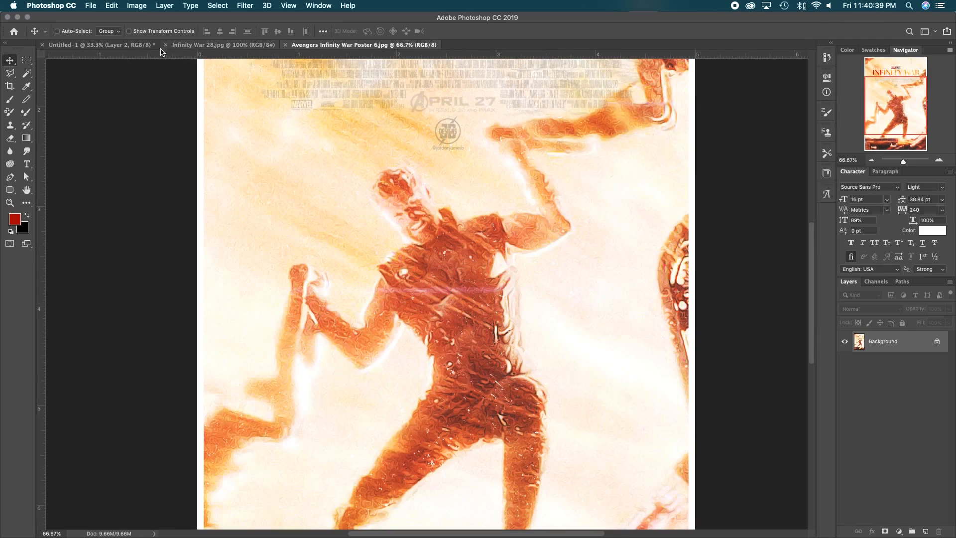
click(141, 46)
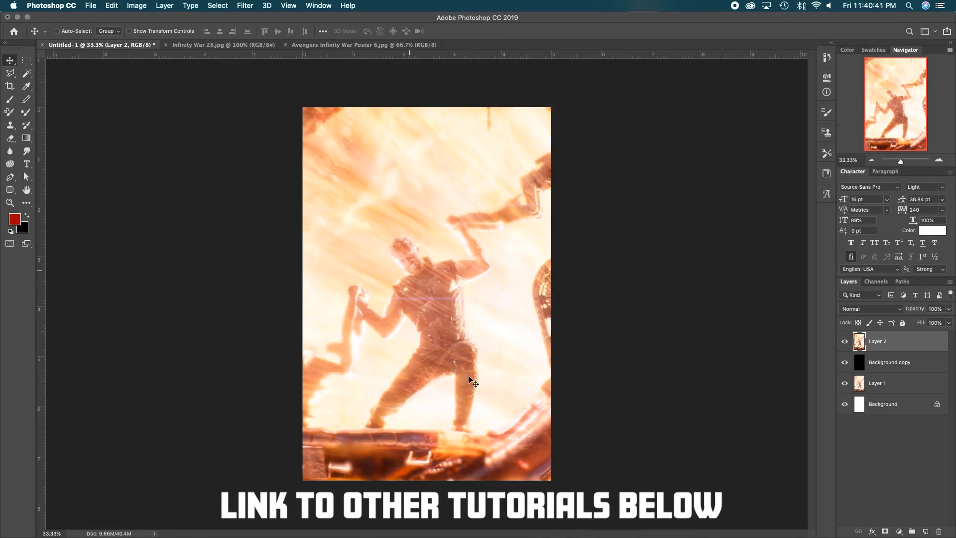
- Duplicate the colour-graded Layer 2
key(super+j)
click(247, 6)
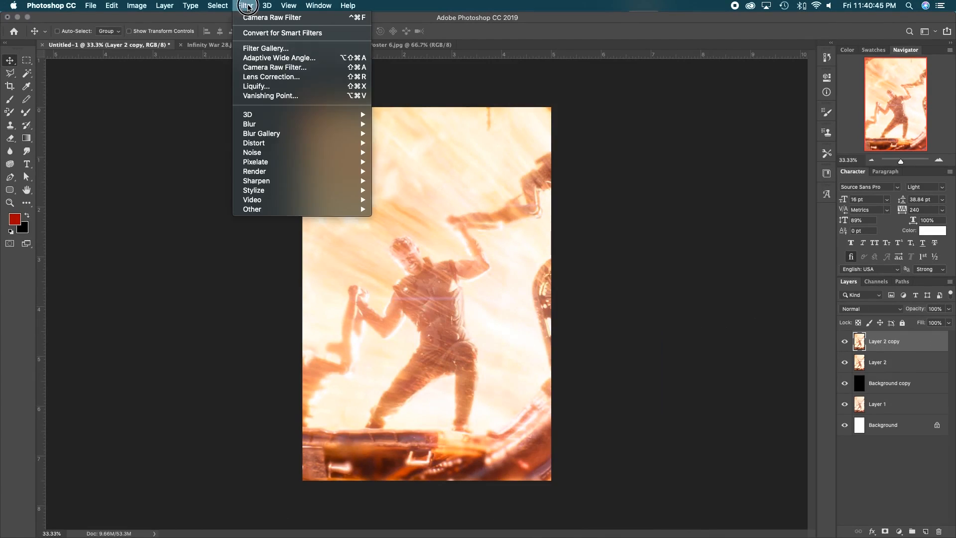
mouse_move(309, 205)
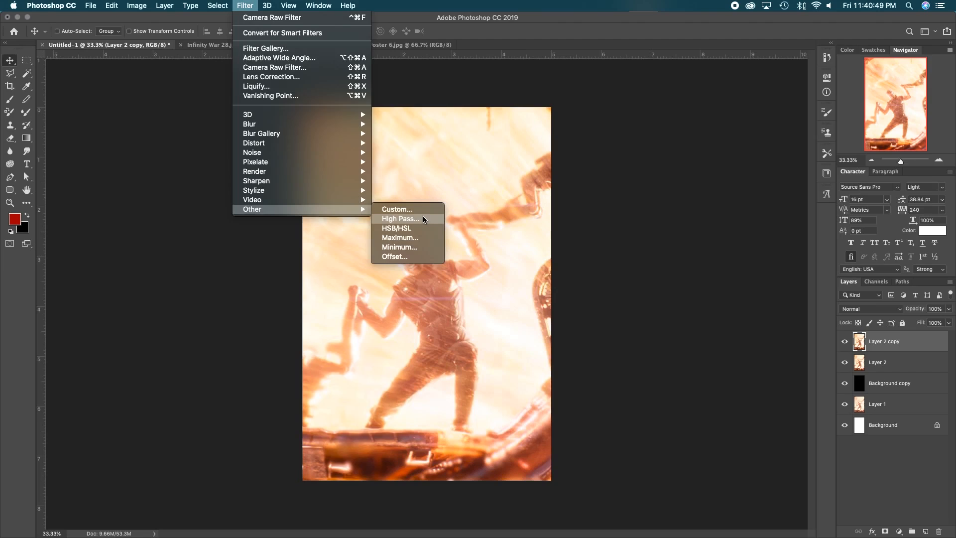
click(628, 222)
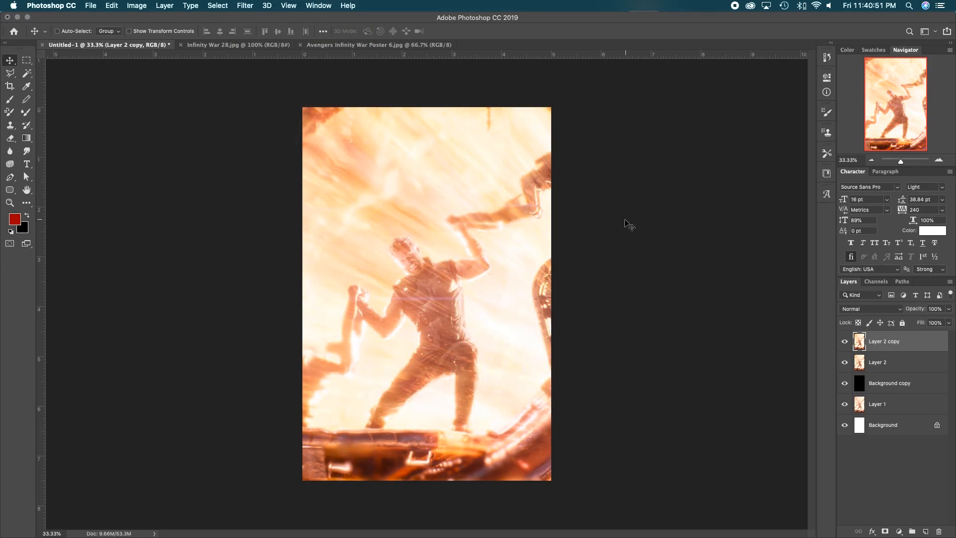
- Apply a High Pass filter with a 2.0-pixel radius to Layer 2 copy
click(249, 6)
mouse_move(298, 209)
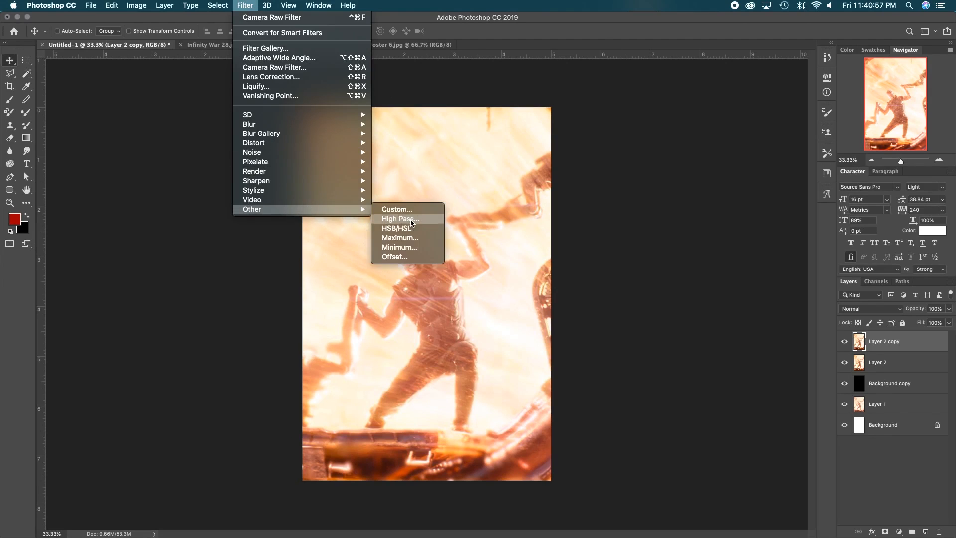
click(405, 215)
drag(543, 138, 739, 135)
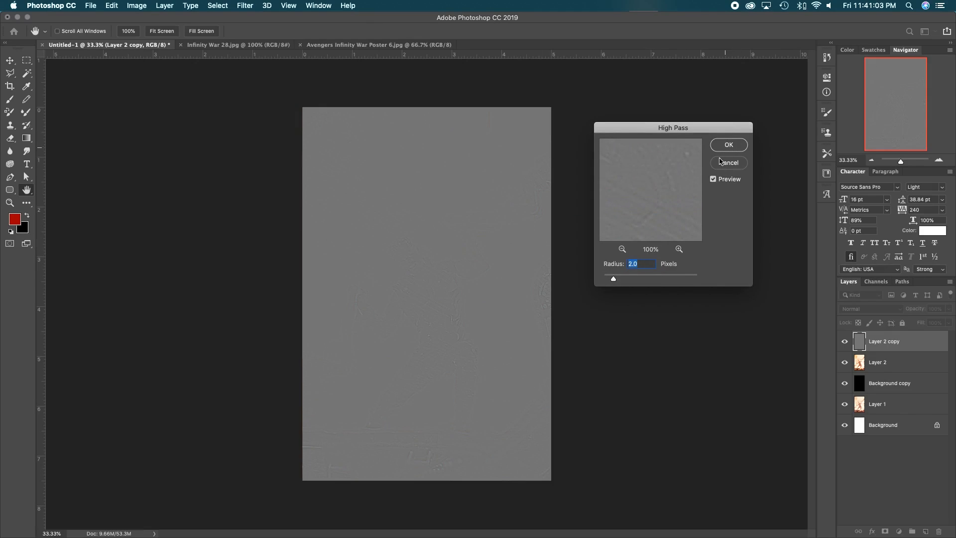
click(712, 179)
click(725, 145)
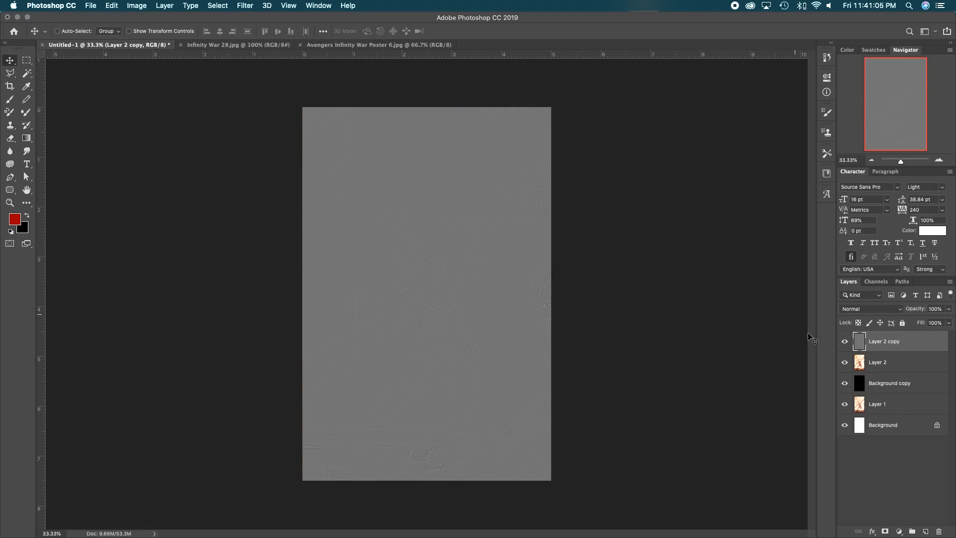
- Set Layer 2 copy's blend mode to Linear Light, compare its sharpening effect, and delete the copy
click(875, 309)
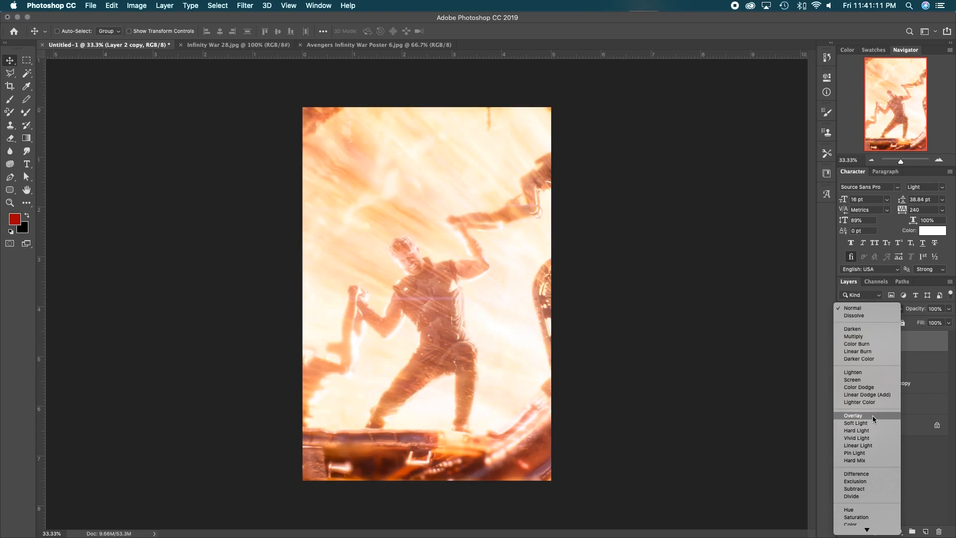
click(875, 446)
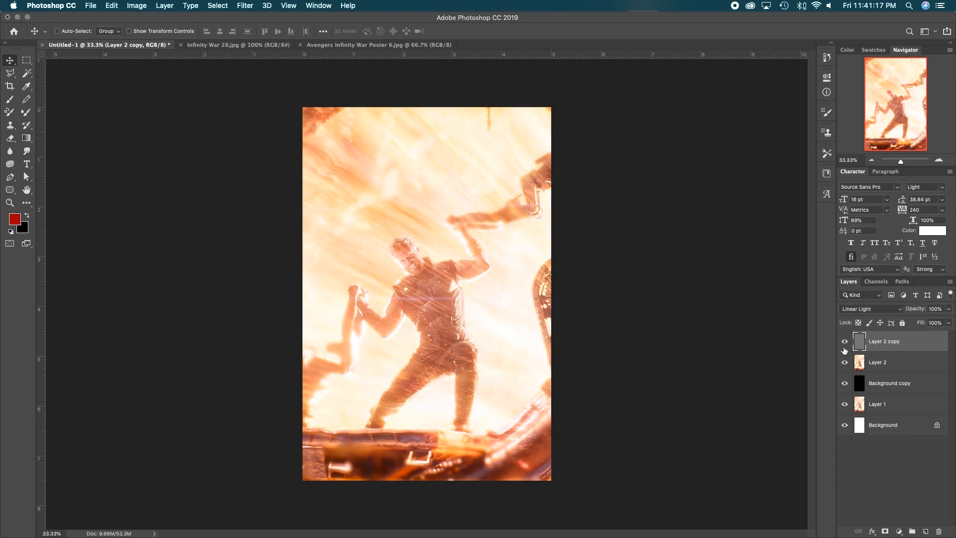
click(844, 342)
key(BackSpace)
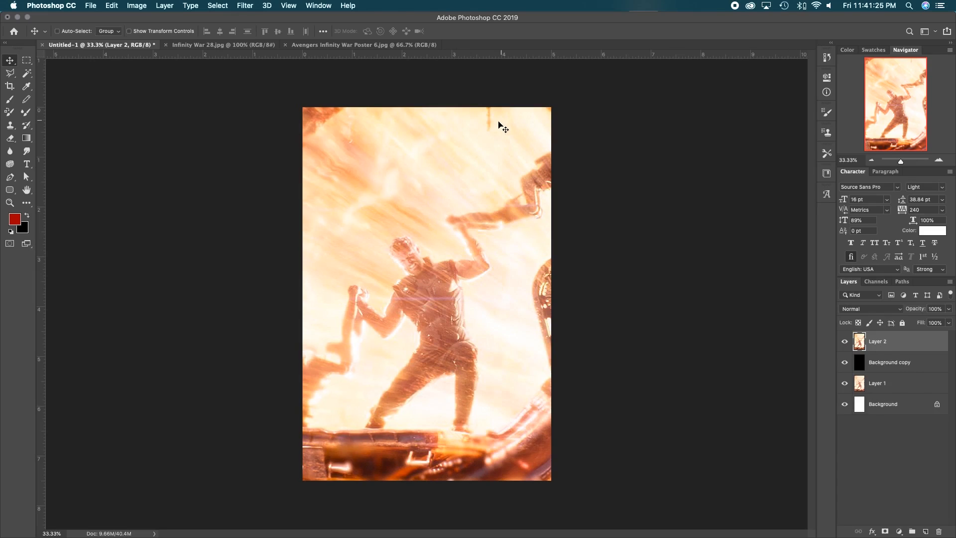
- Sharpen Layer 2 with Unsharp Mask at amount 100%, radius 2.0 pixels and threshold 0 levels
click(245, 5)
mouse_move(287, 166)
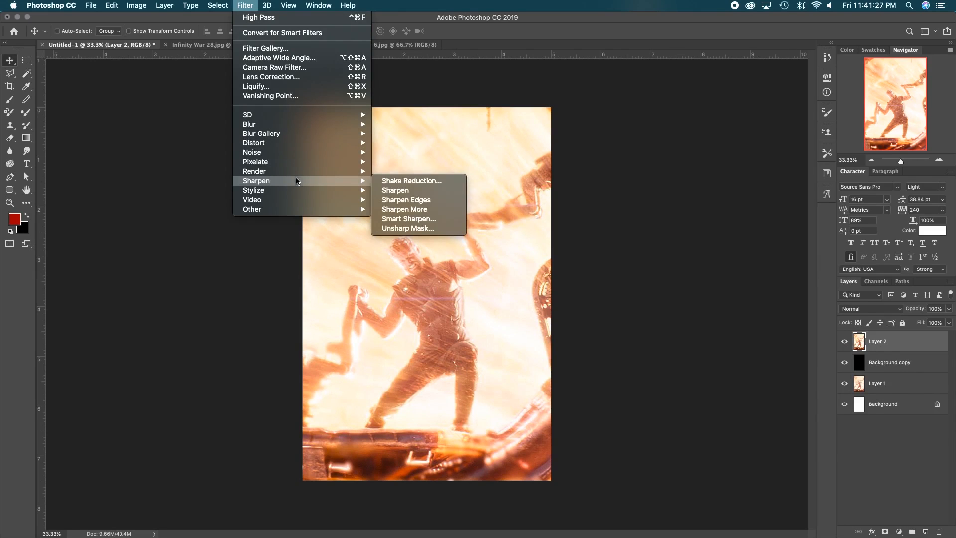
mouse_move(266, 5)
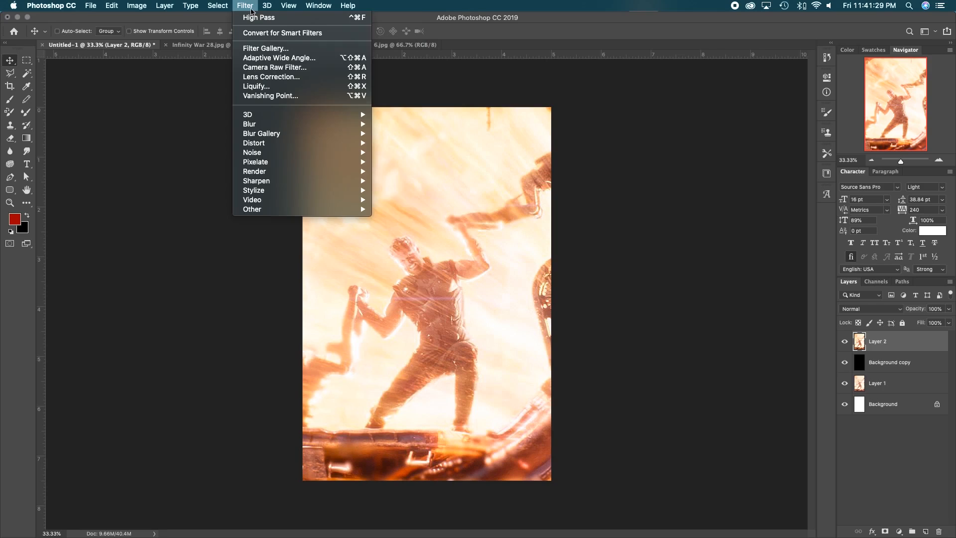
click(435, 229)
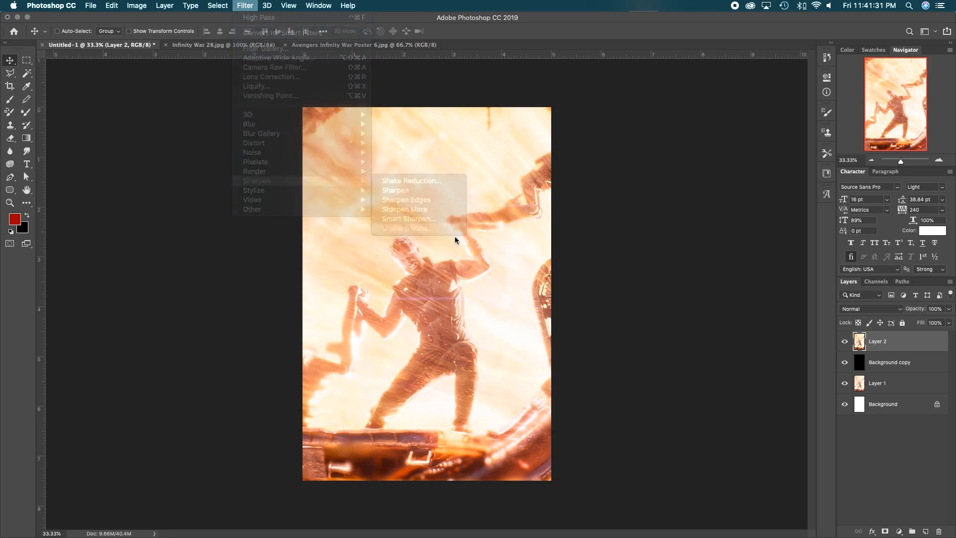
drag(666, 280, 676, 282)
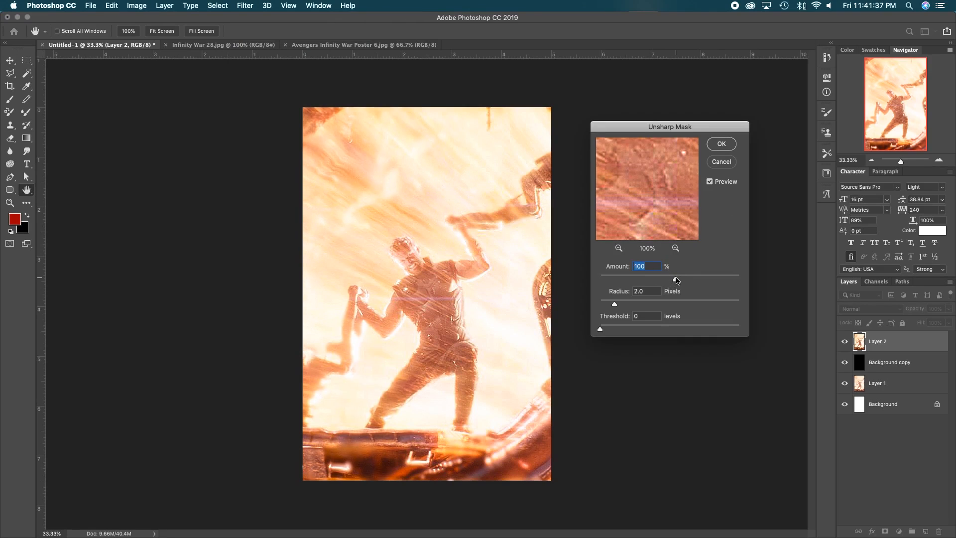
click(721, 144)
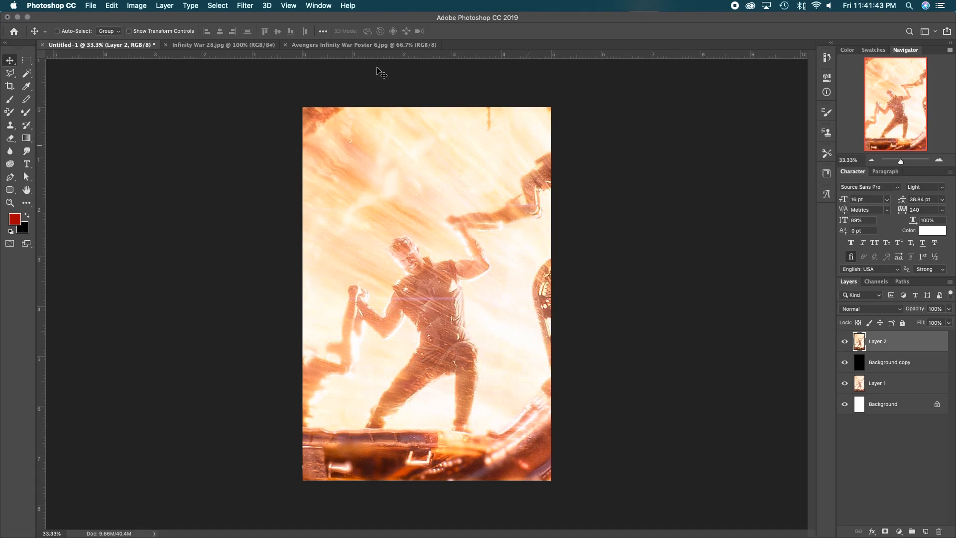
- Smooth Layer 2 with Reduce Noise at strength 10, with preserve details, reduce color noise and sharpen details all at 0%
click(247, 7)
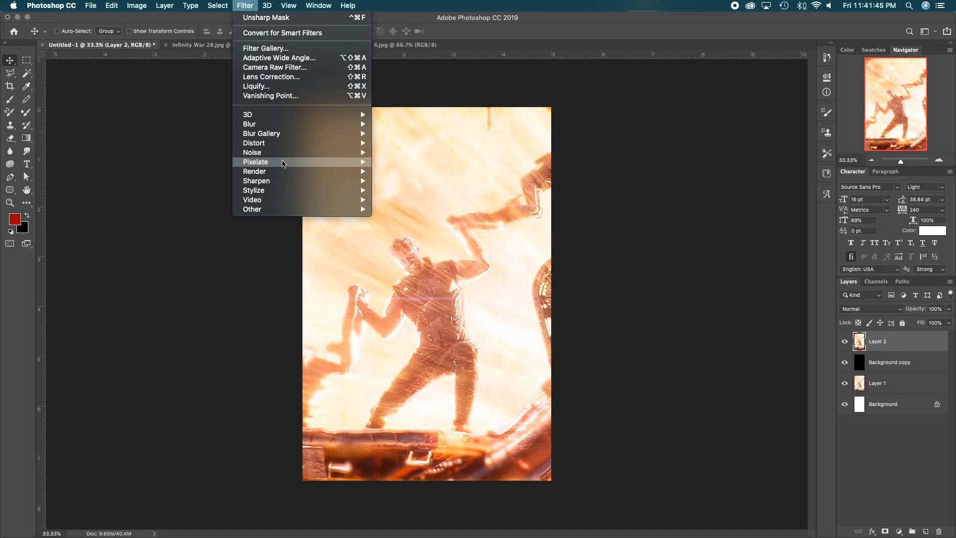
mouse_move(304, 153)
click(447, 191)
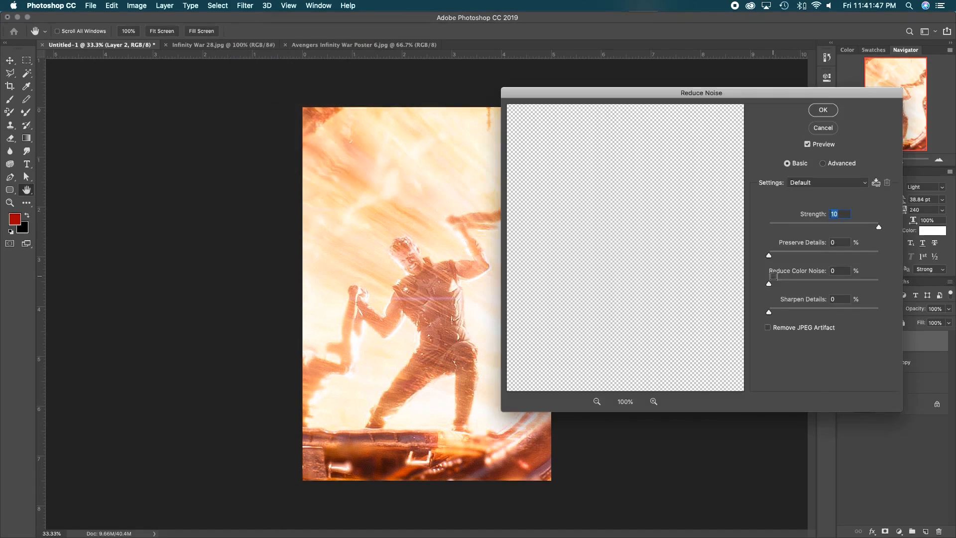
drag(628, 241, 641, 260)
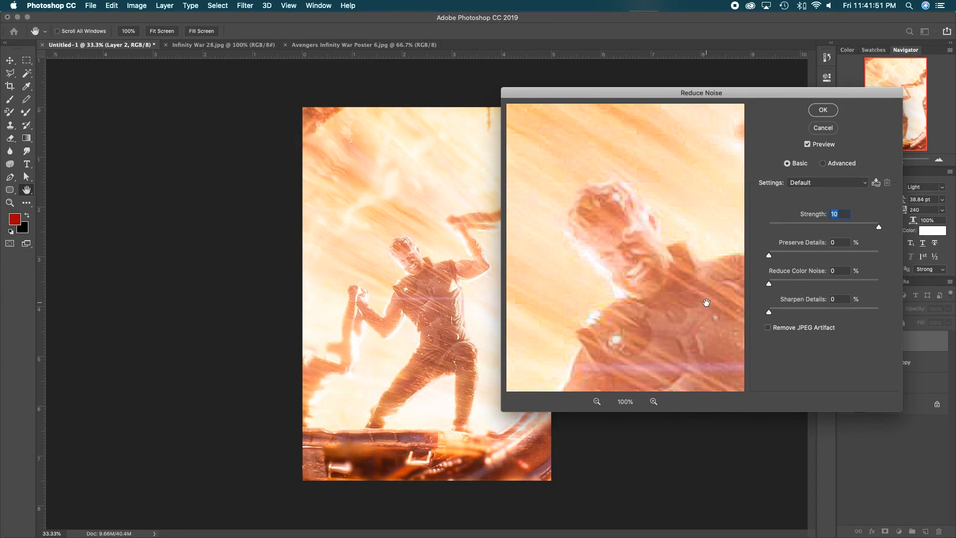
drag(706, 302, 651, 262)
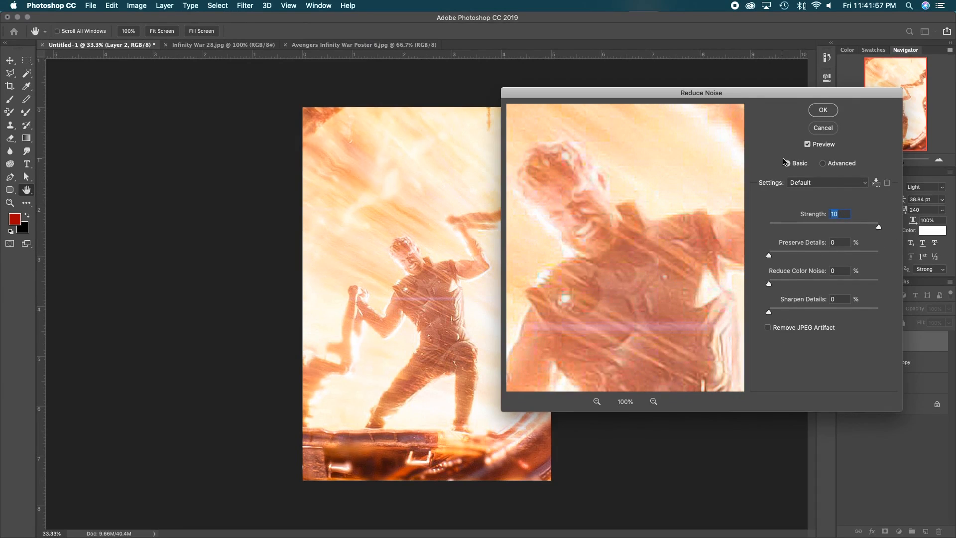
click(824, 110)
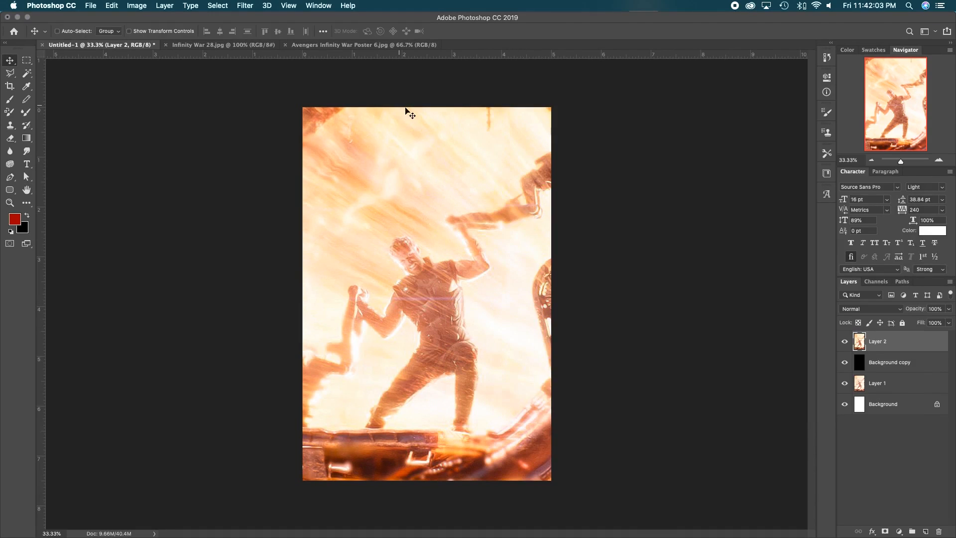
- Apply the Diffuse filter in Anisotropic mode to Layer 2
click(246, 9)
mouse_move(299, 193)
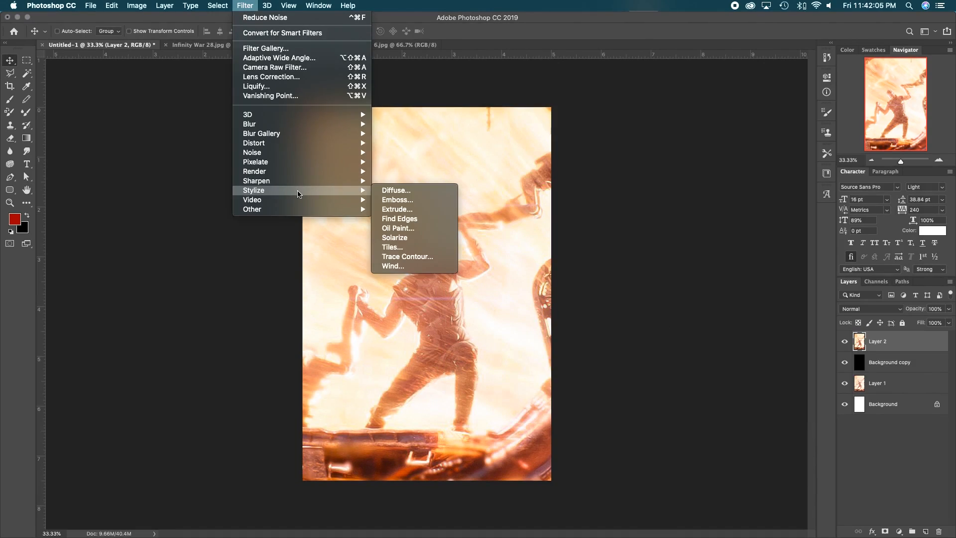
click(411, 195)
drag(527, 117, 674, 123)
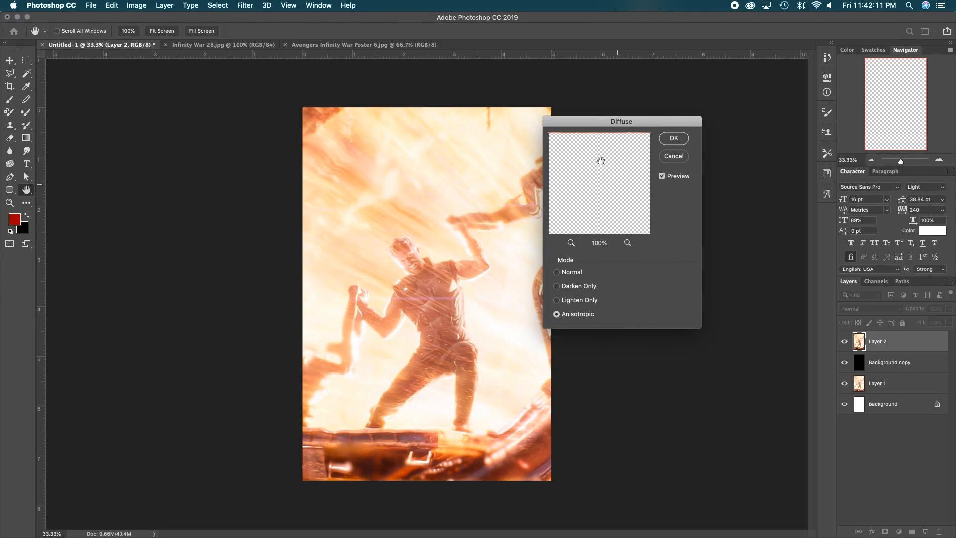
click(558, 273)
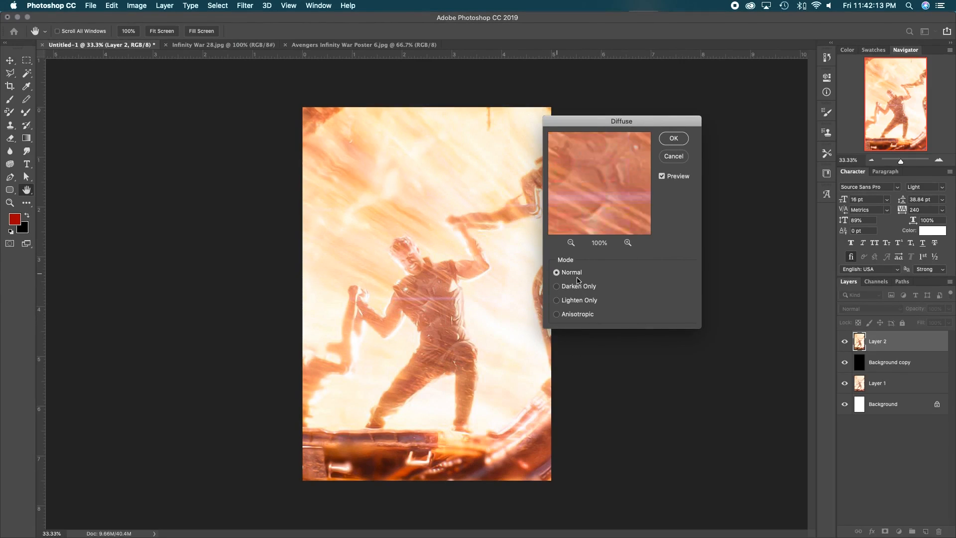
click(556, 315)
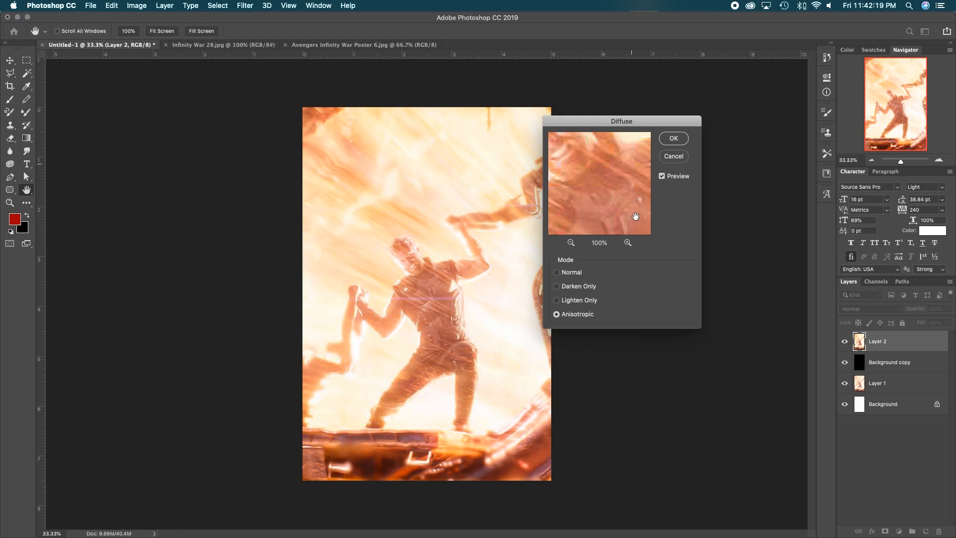
click(673, 138)
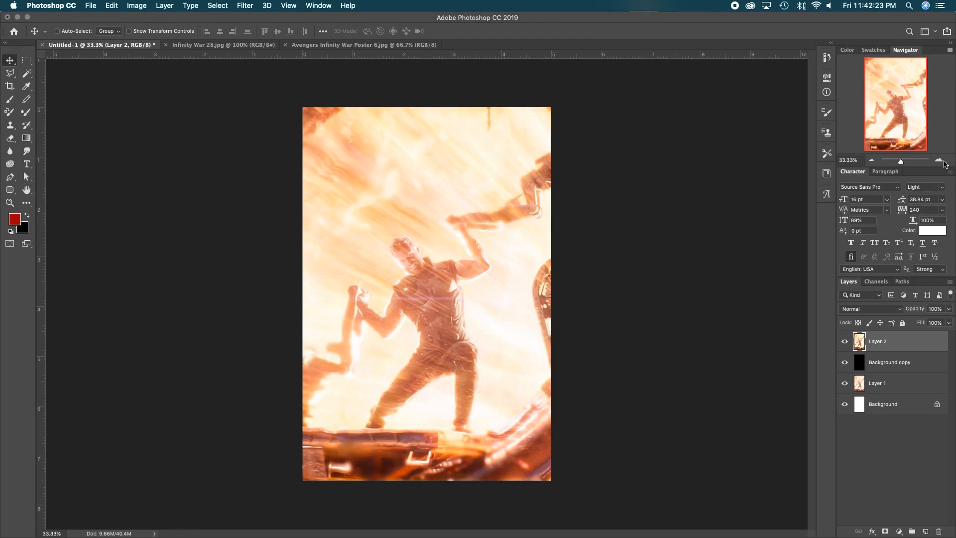
- Examine the painterly texture of the figure at 100% zoom and return to the 33.33% view of the whole poster
click(939, 161)
click(938, 160)
mouse_move(902, 111)
mouse_down()
mouse_move(902, 131)
mouse_move(896, 107)
mouse_move(896, 125)
mouse_up()
click(939, 160)
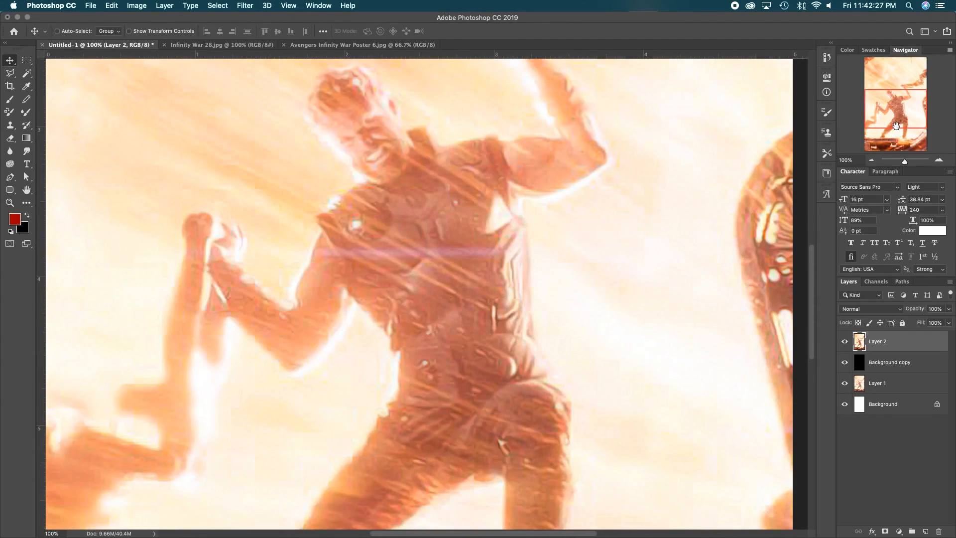
click(872, 161)
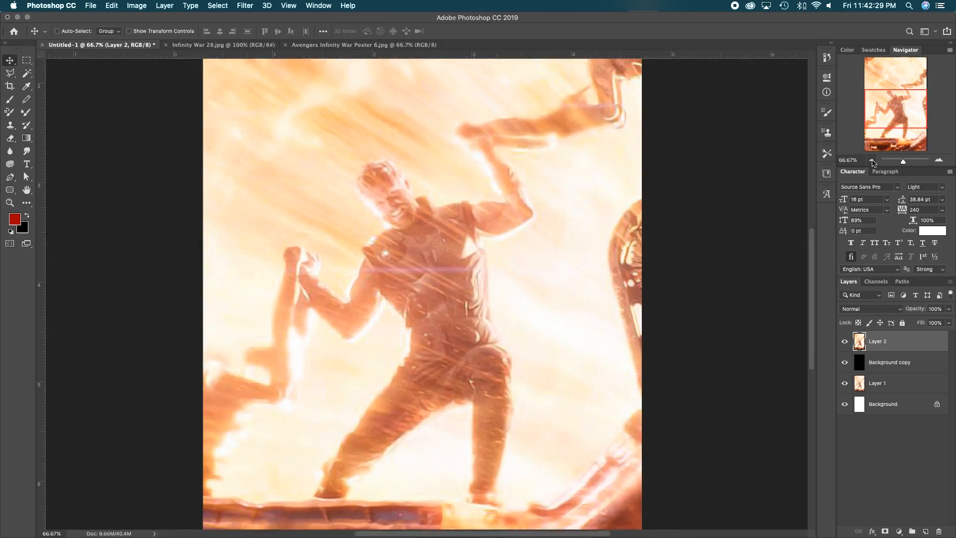
click(871, 160)
click(871, 160)
- Rotate the canvas 90° clockwise onto its side and reapply the Diffuse filter to Layer 2
click(136, 6)
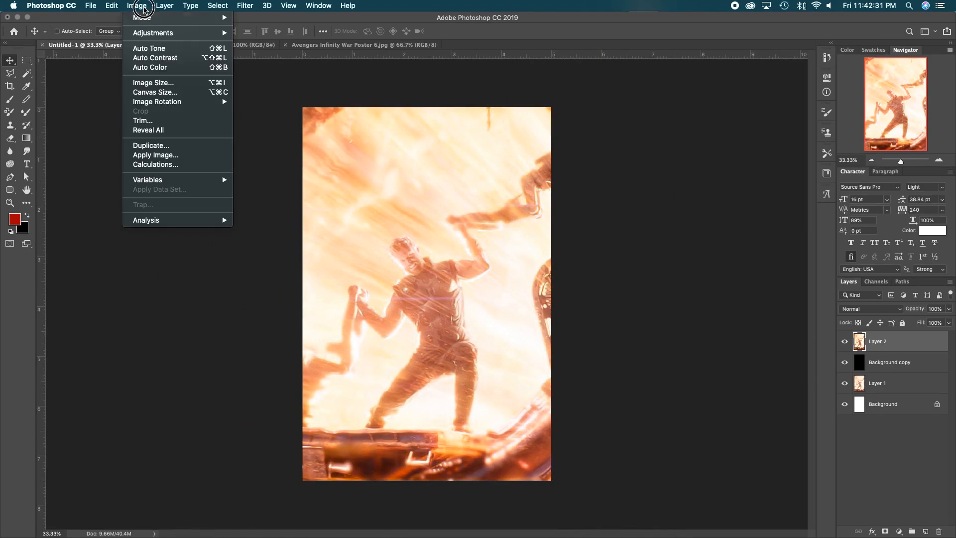
mouse_move(185, 101)
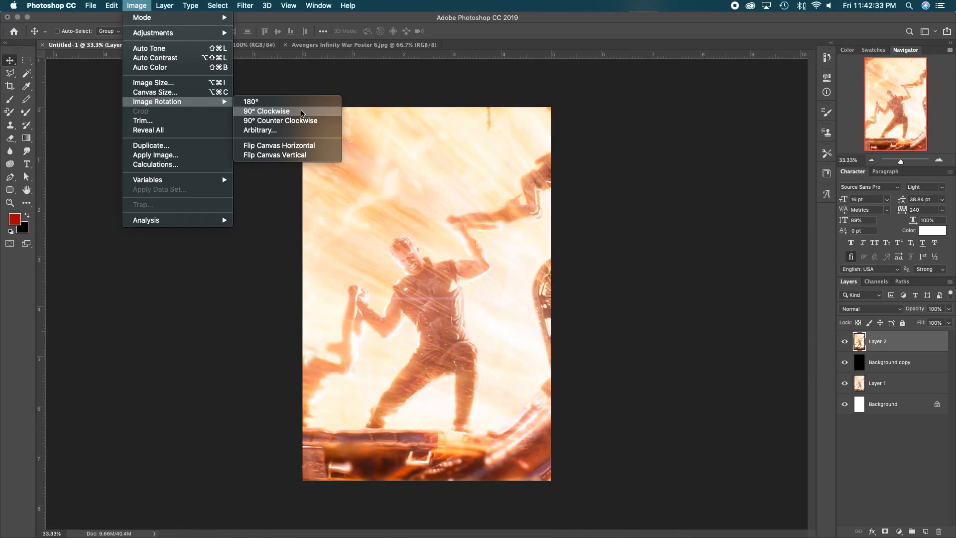
click(301, 112)
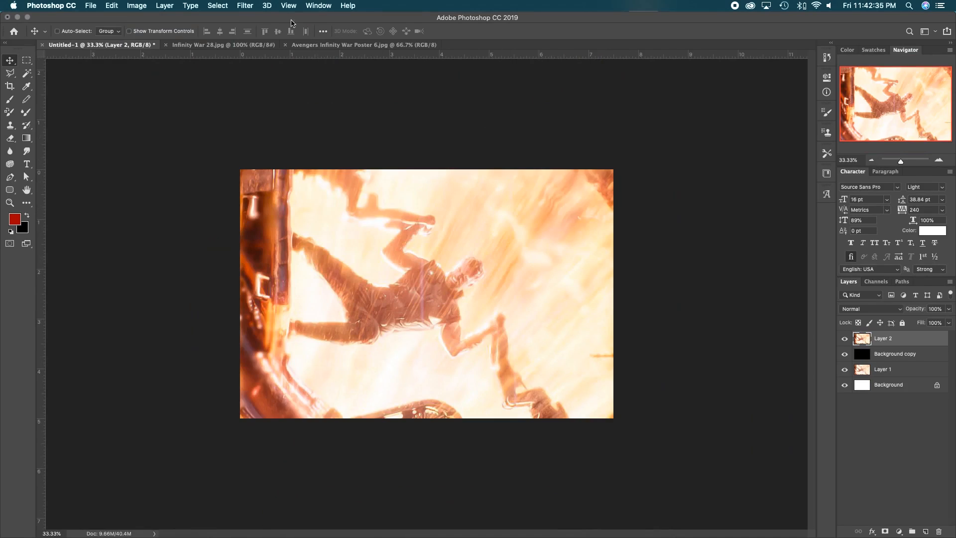
click(247, 6)
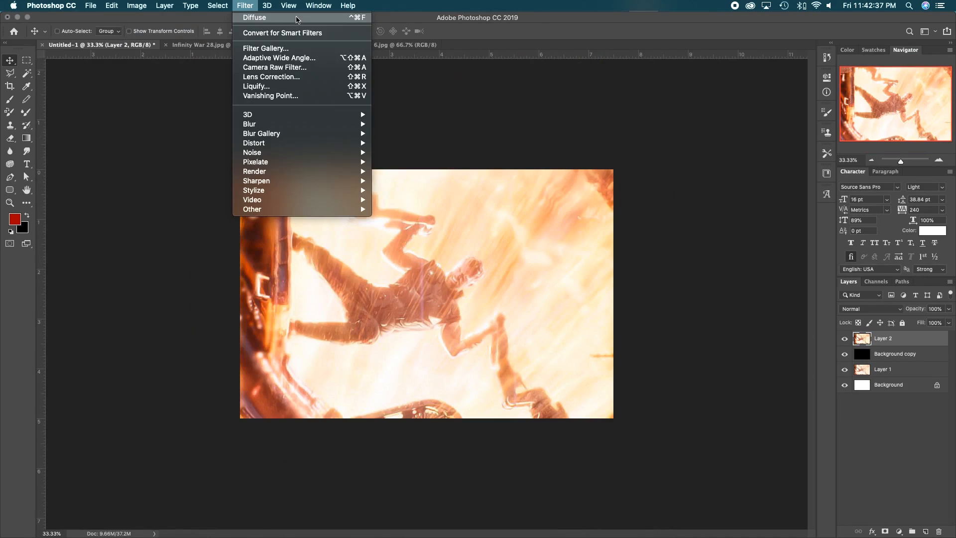
mouse_move(367, 190)
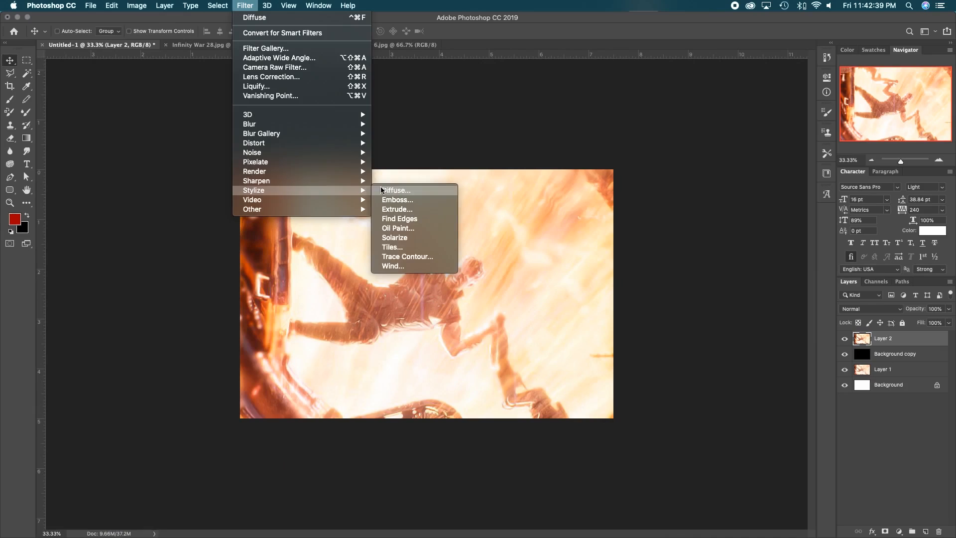
click(278, 20)
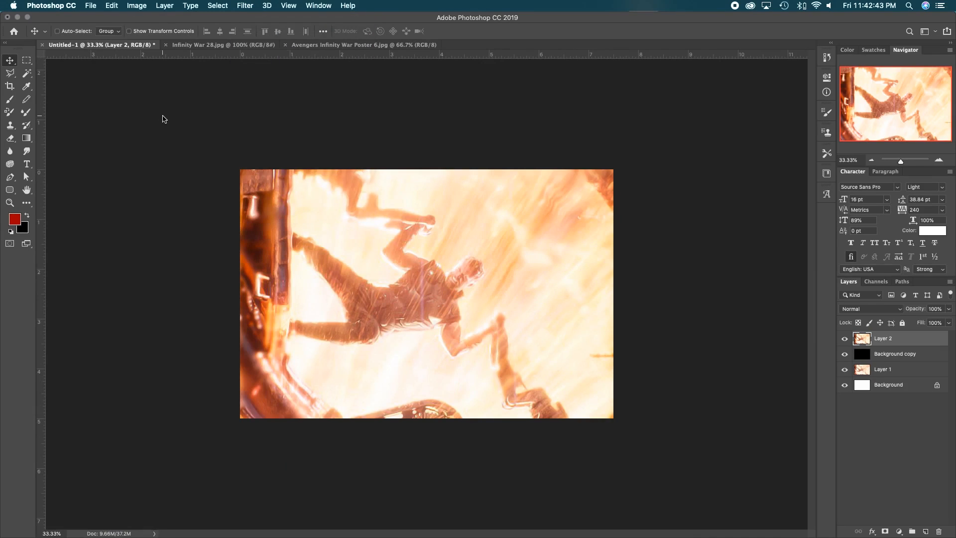
- Rotate the canvas another 90° clockwise so the image is upside down and repeat the Diffuse filter on Layer 2
click(136, 5)
mouse_move(199, 101)
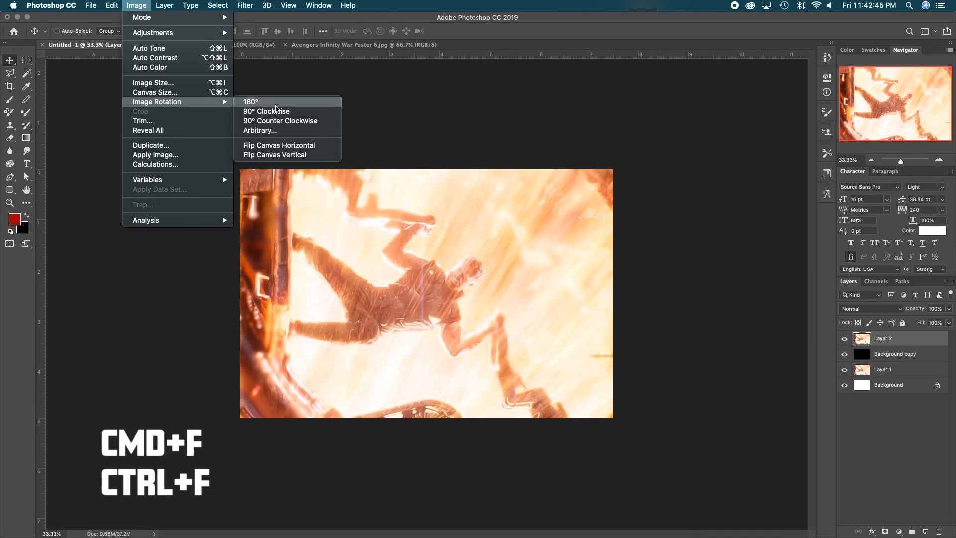
click(277, 111)
click(245, 6)
click(262, 19)
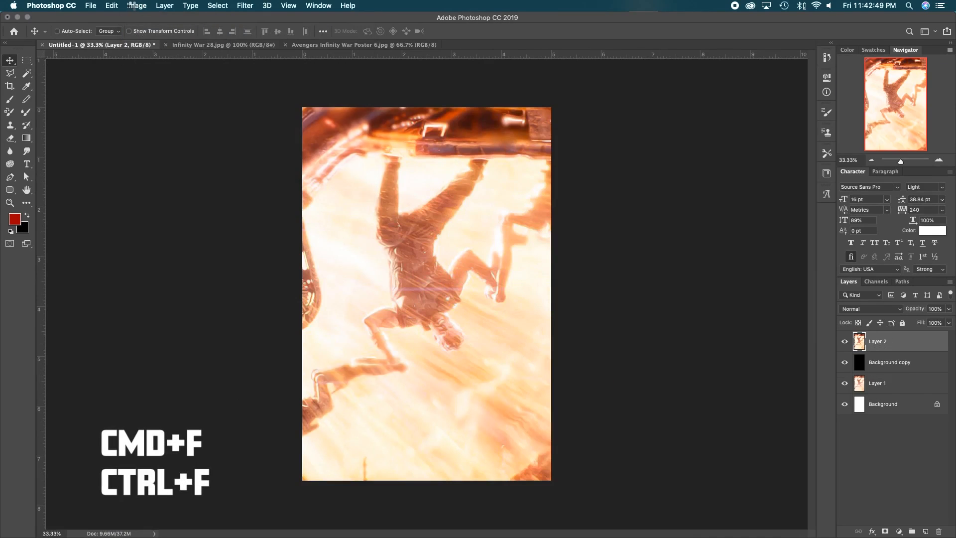
- Turn the upside-down canvas a further 90° clockwise and run the Diffuse filter on Layer 2 again
click(135, 5)
mouse_move(199, 101)
click(276, 111)
click(245, 6)
click(261, 19)
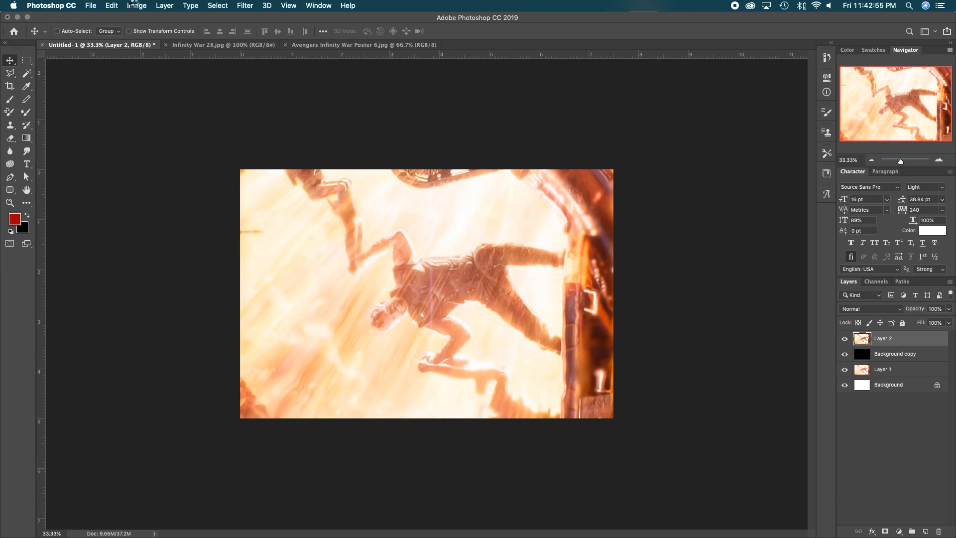
- Rotate the canvas 90° clockwise back to upright portrait and apply the Diffuse filter to Layer 2 once more
click(135, 6)
click(277, 111)
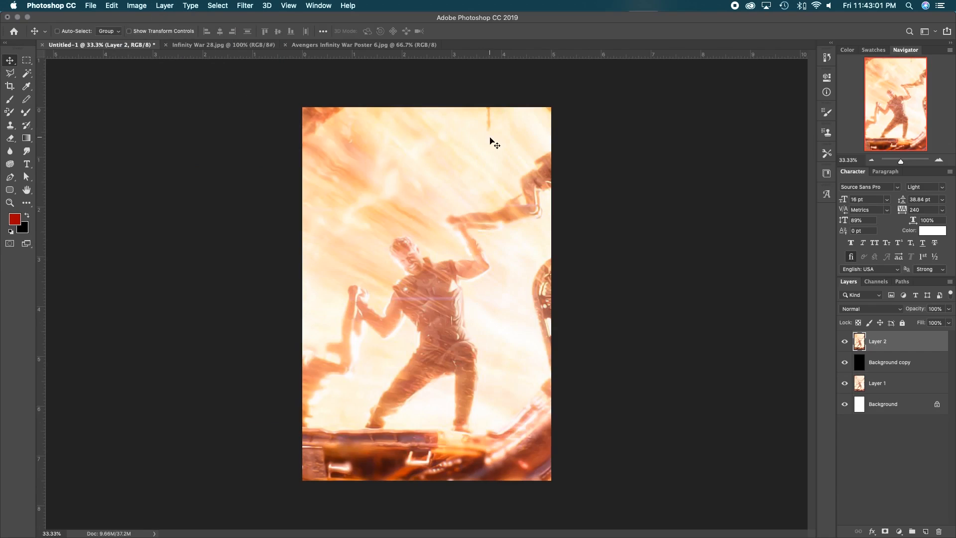
click(245, 5)
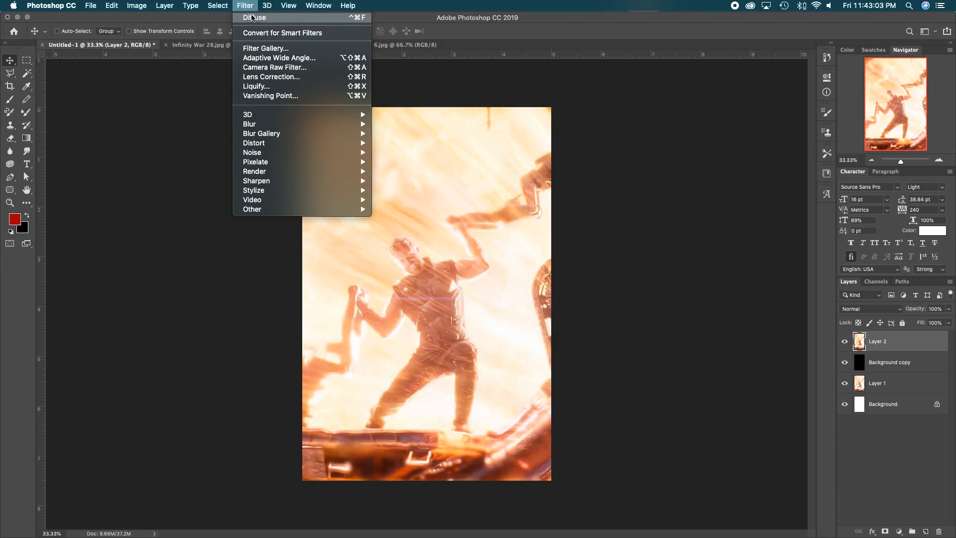
click(253, 18)
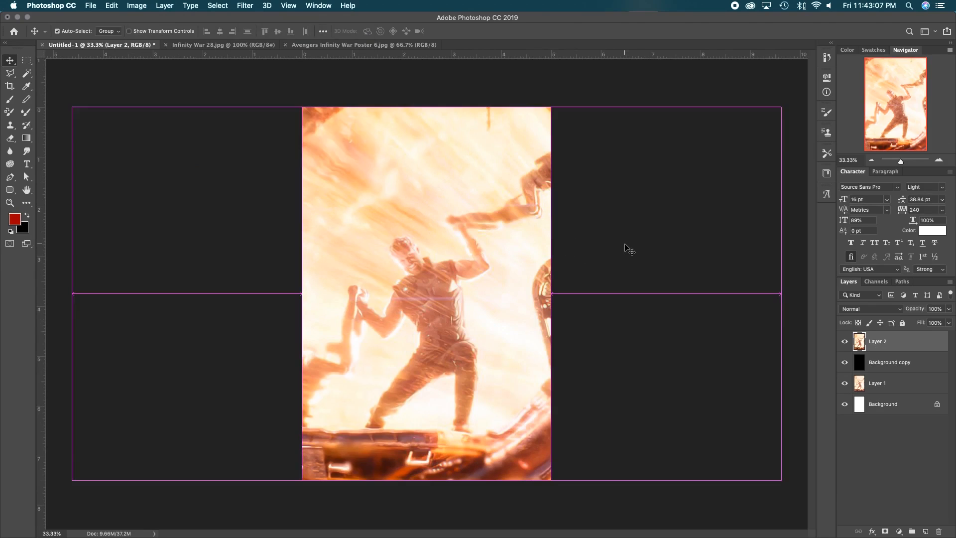
- Compare the diffused Layer 2 with the layers beneath by toggling layer visibility, including at 100% zoom
click(844, 341)
click(845, 341)
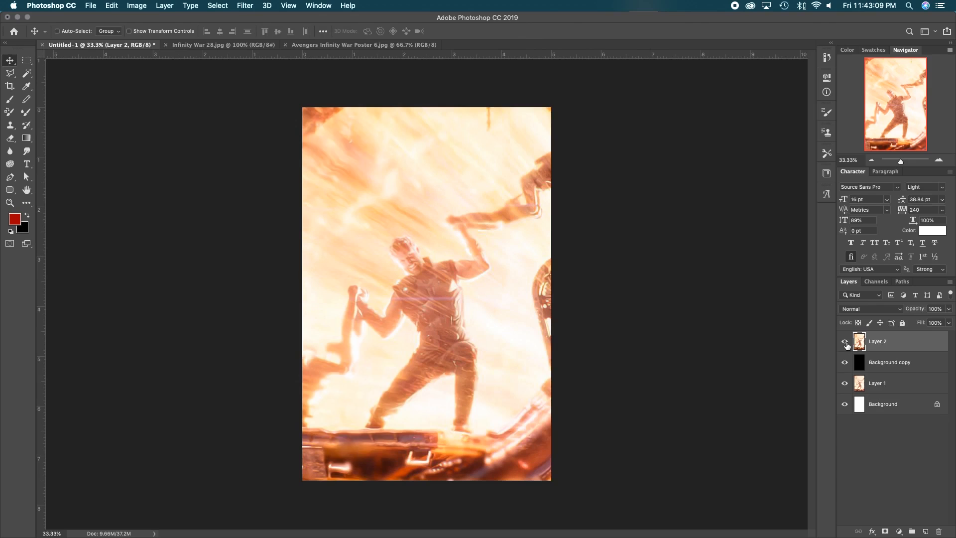
click(844, 363)
click(844, 342)
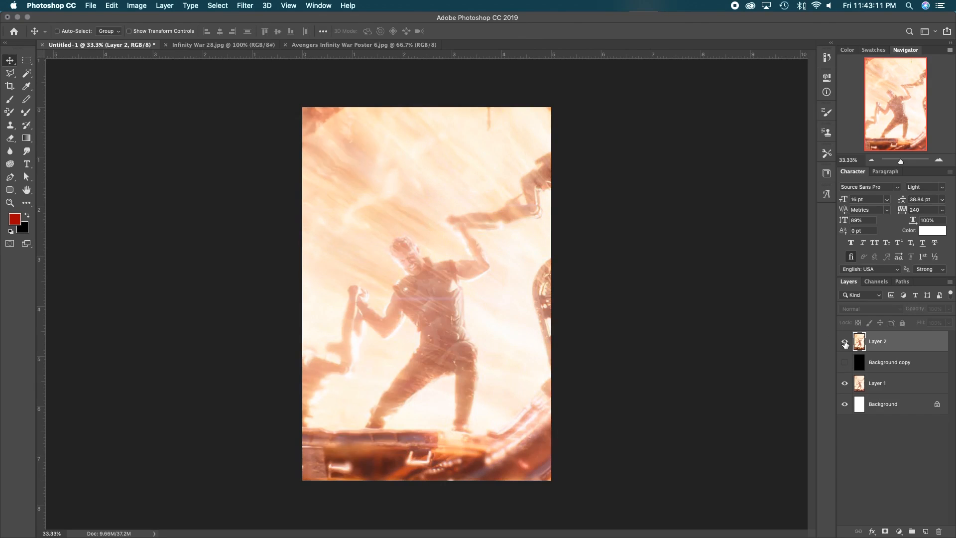
click(844, 342)
key(super+1)
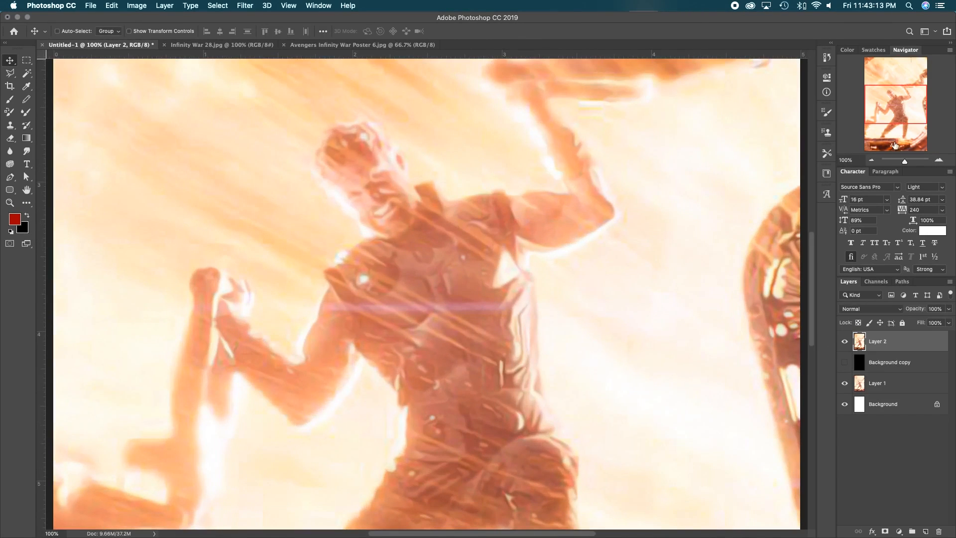
click(844, 342)
click(844, 342)
click(845, 343)
click(844, 343)
click(844, 363)
key(super+0)
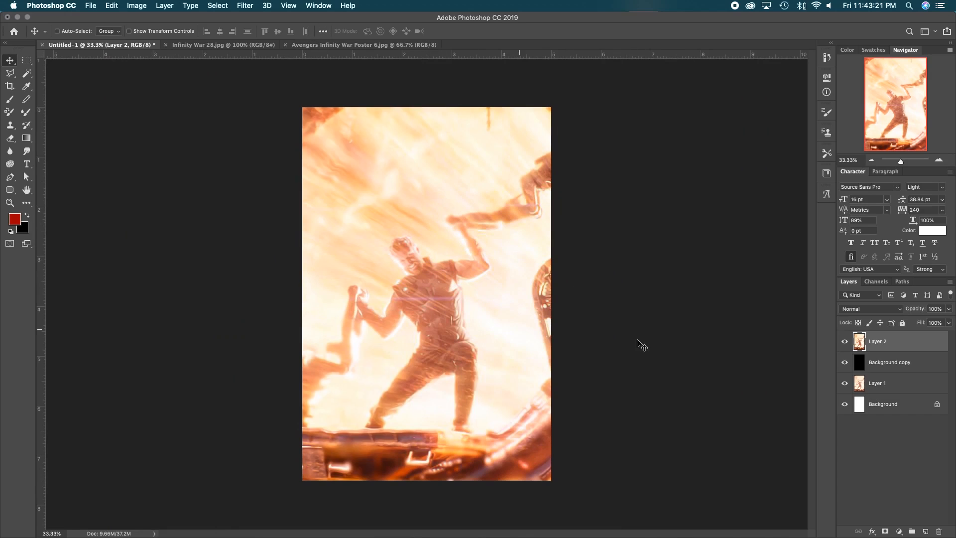
- Duplicate Layer 2, apply a High Pass filter with a 2.0 pixel radius to the copy and blend it as Linear Light
key(super+j)
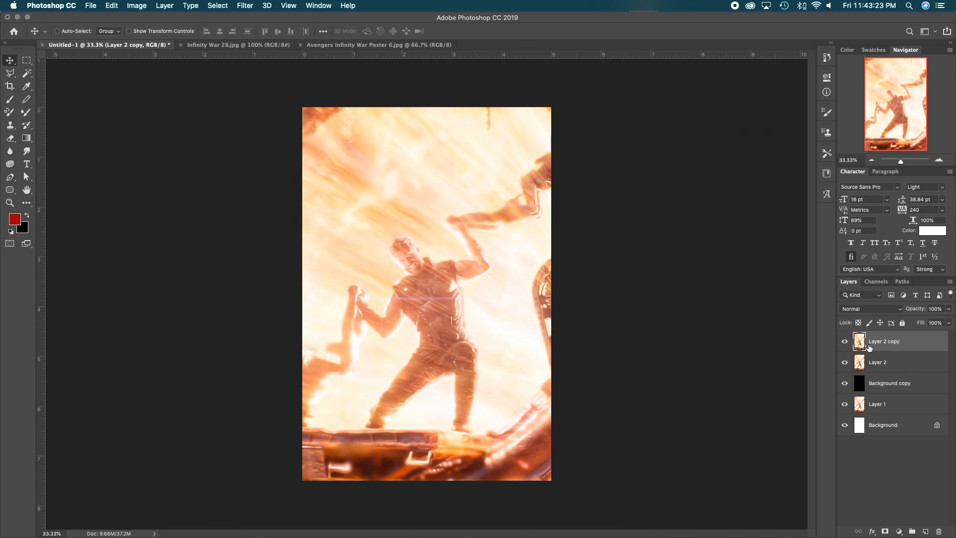
click(245, 6)
mouse_move(305, 210)
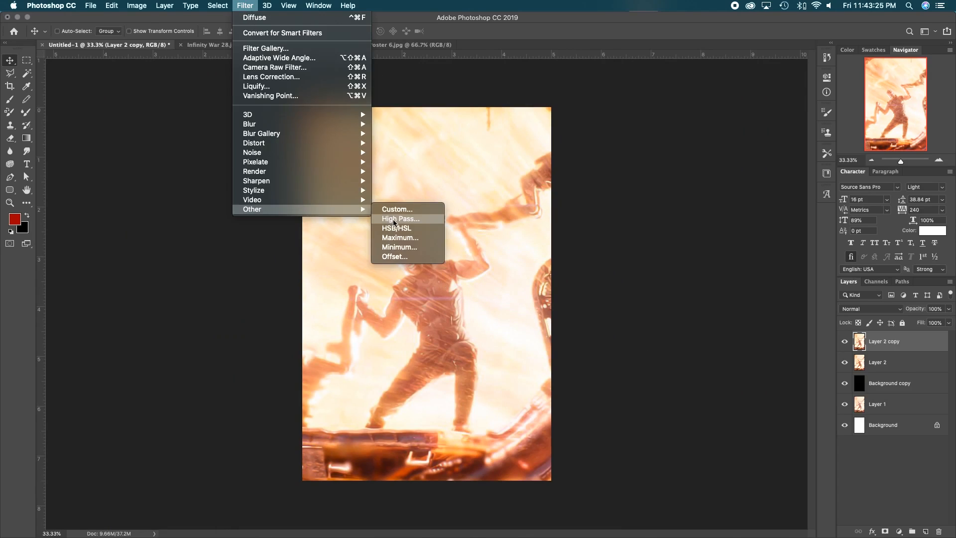
key(Return)
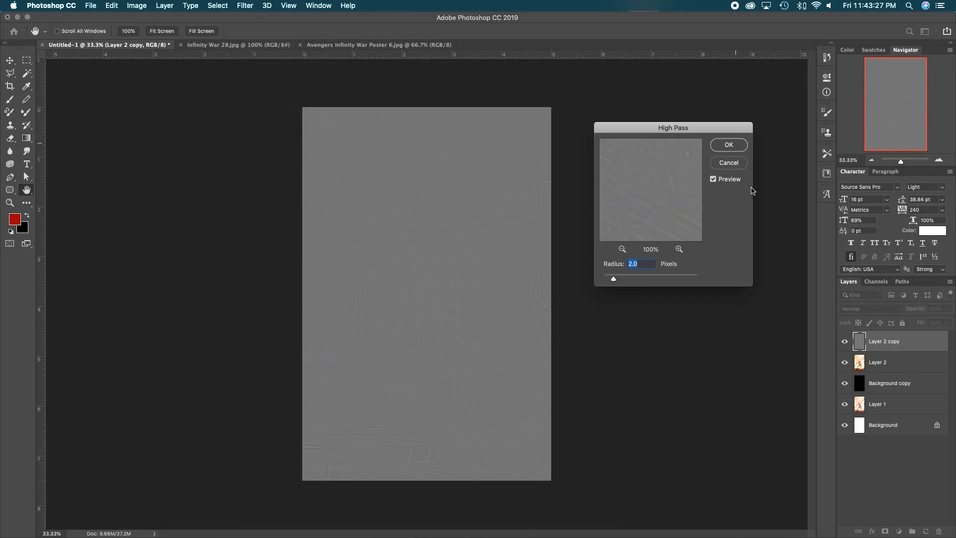
key(Return)
click(862, 309)
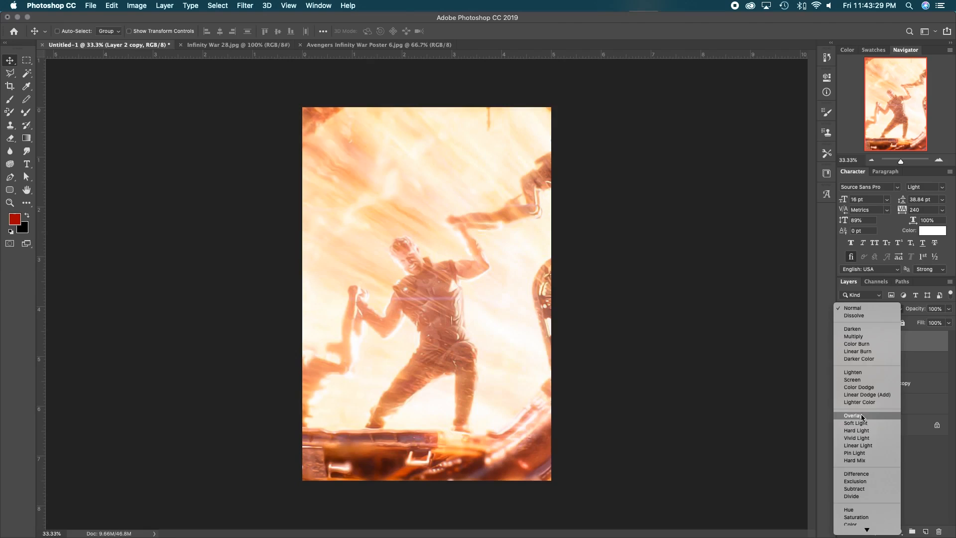
click(869, 446)
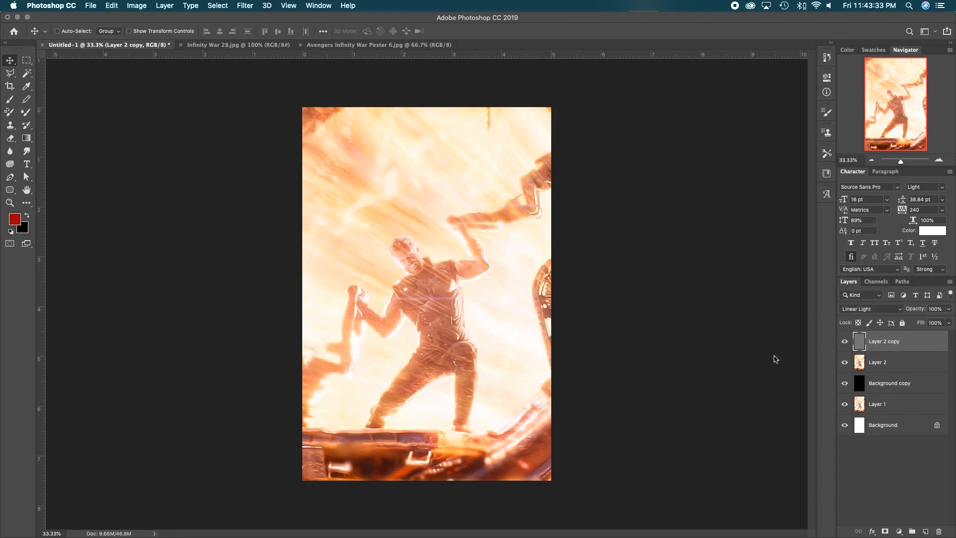
- Check the high-pass sharpening up close on the figure and merge the Linear Light copy down into Layer 2
click(939, 160)
click(938, 160)
click(938, 160)
drag(899, 115, 899, 114)
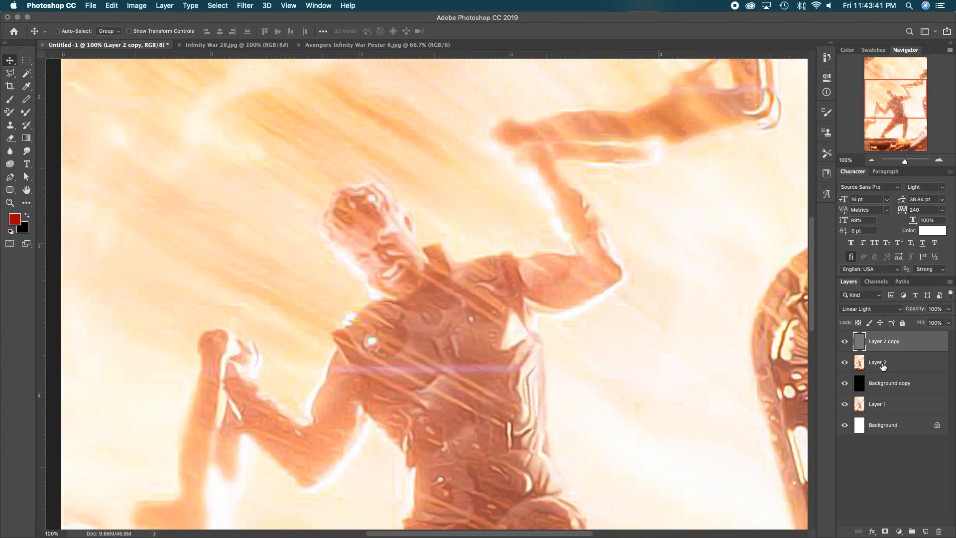
key(super+minus)
key(super+minus)
key(super+minus)
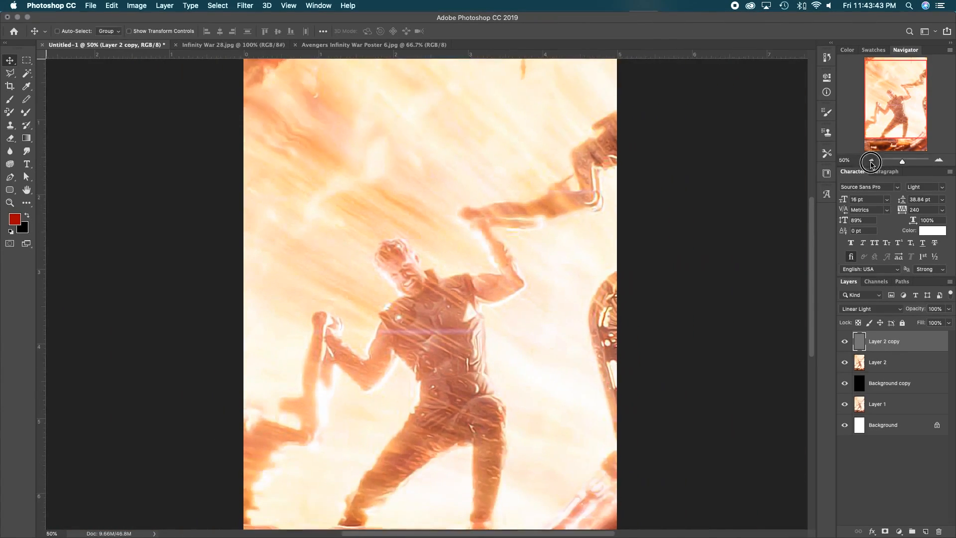
key(BackSpace)
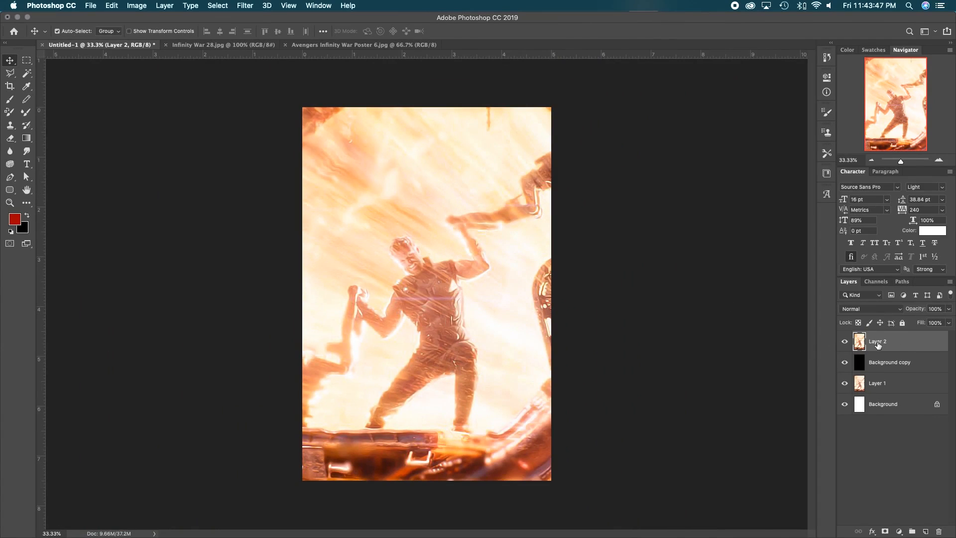
- Apply Unsharp Mask to Layer 2 with amount 80%, radius 2.0 pixels and threshold 0
click(245, 5)
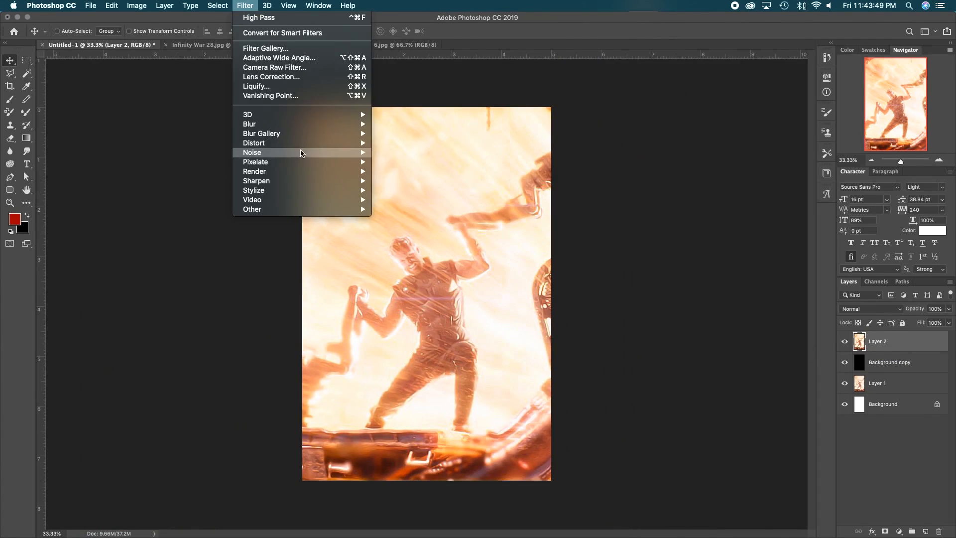
mouse_move(309, 180)
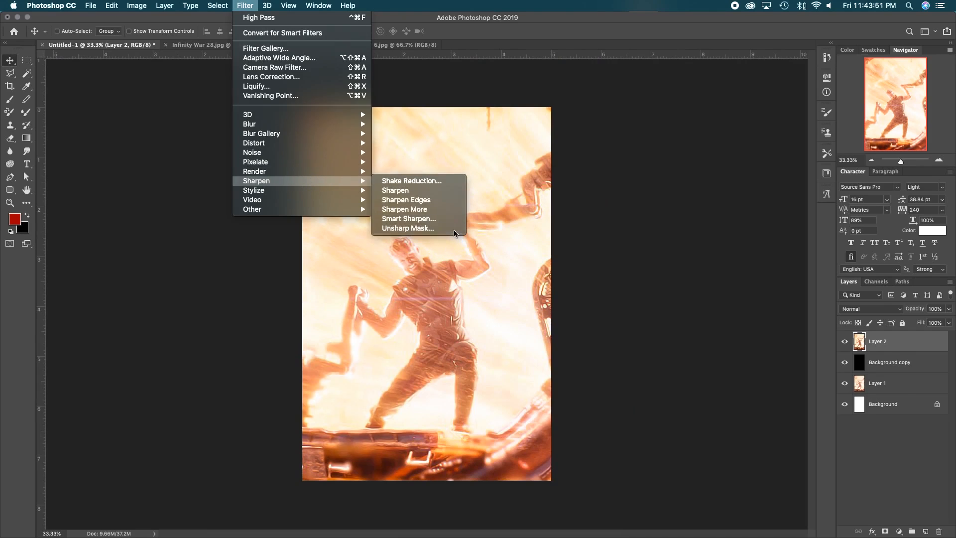
click(408, 228)
click(672, 279)
drag(672, 279, 660, 279)
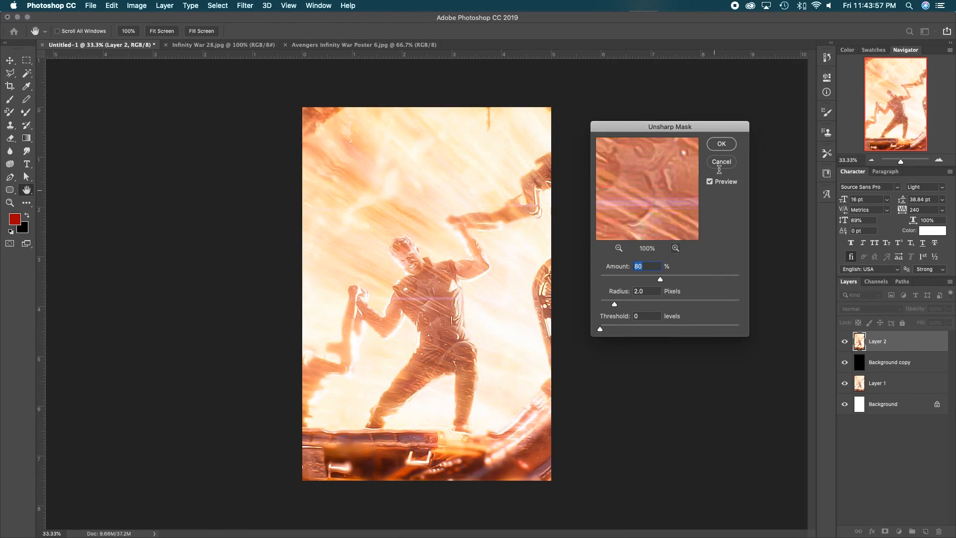
click(721, 146)
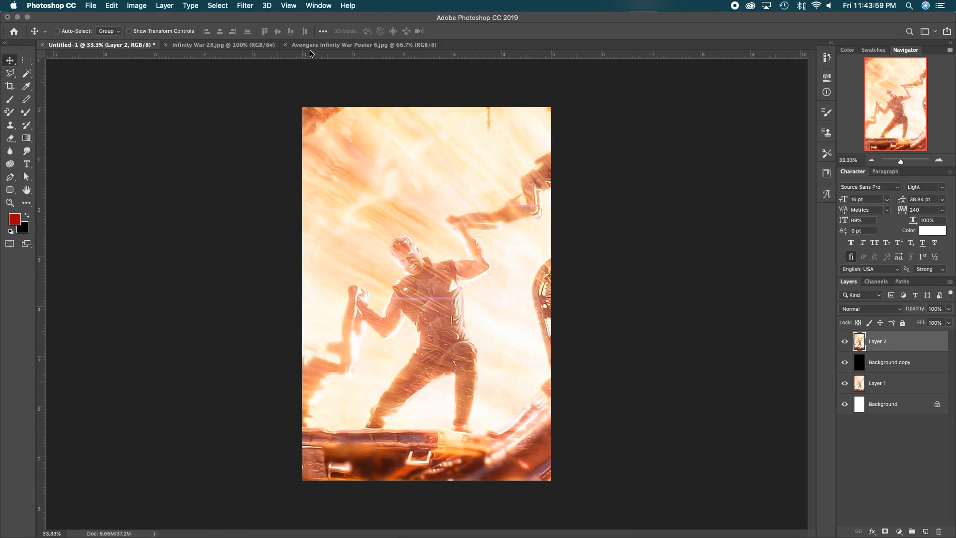
- Apply Reduce Noise to Layer 2 with strength 10 and preserve details, reduce color noise and sharpen details at 0%
click(245, 5)
mouse_move(299, 152)
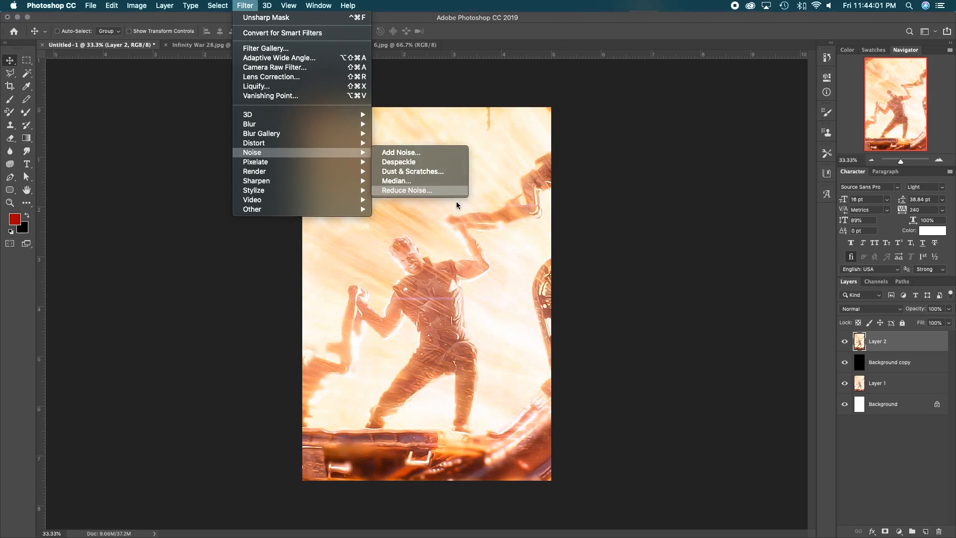
click(448, 190)
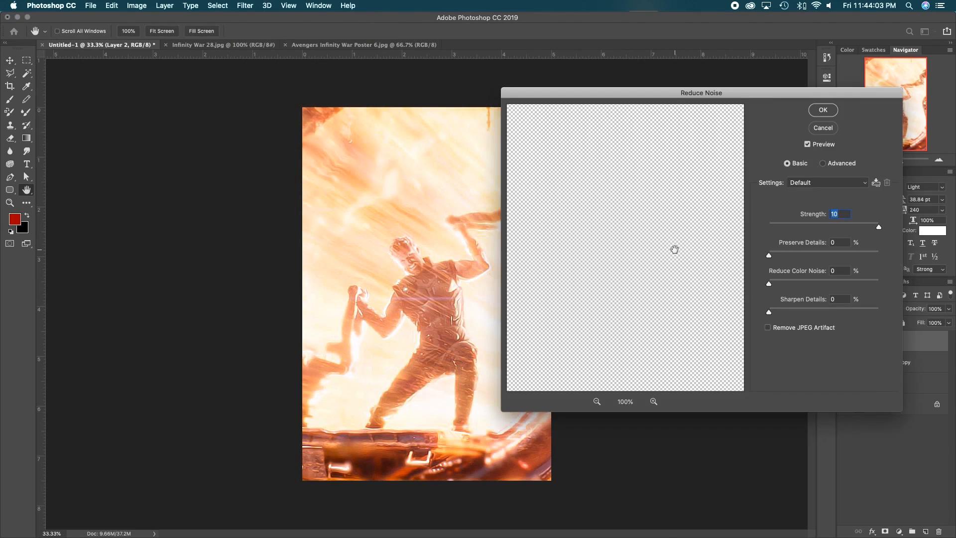
drag(624, 208, 640, 290)
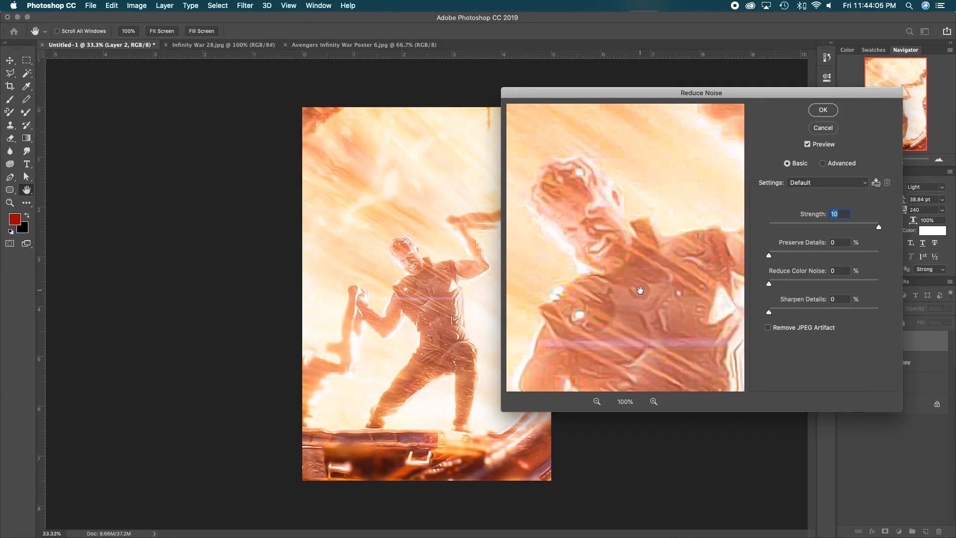
click(824, 111)
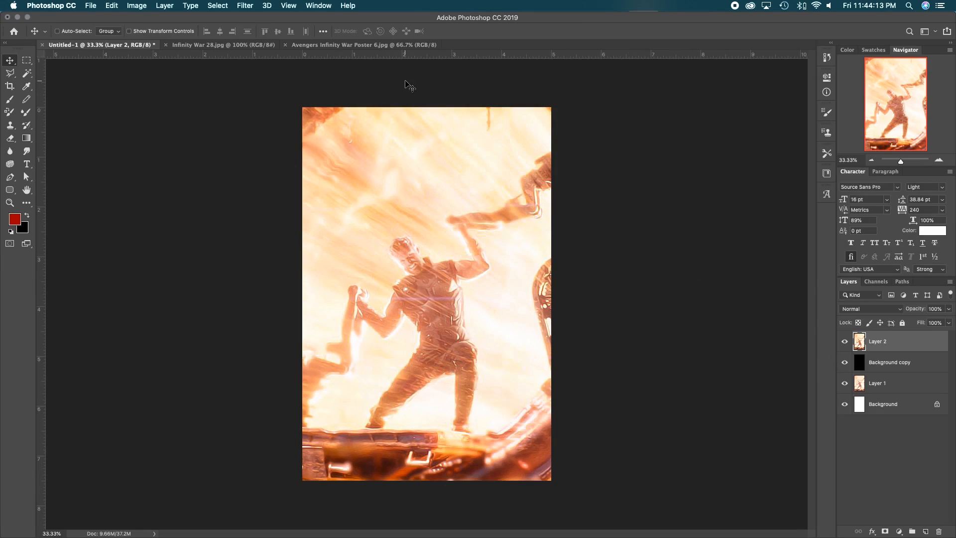
- Sharpen the noise-reduced Layer 2 with Unsharp Mask once more
click(245, 5)
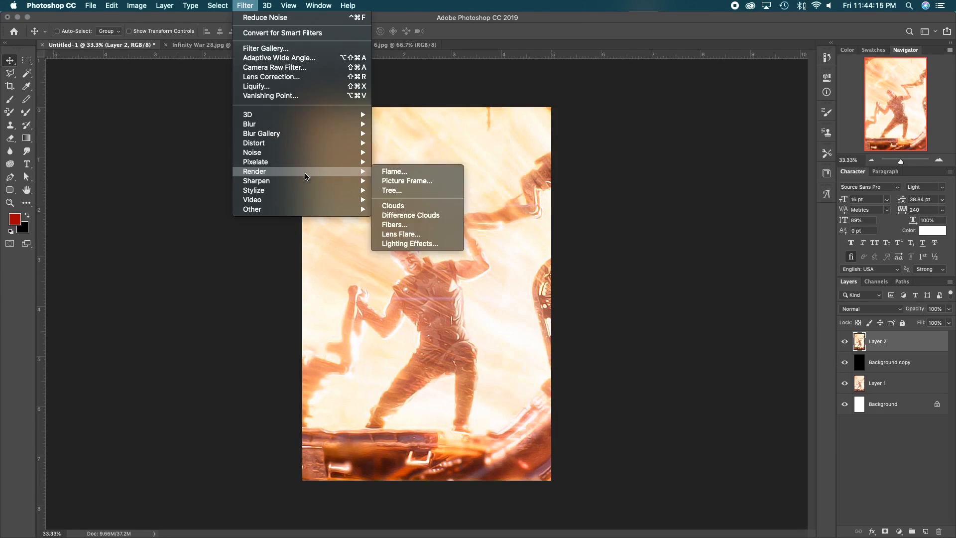
mouse_move(305, 181)
click(446, 229)
click(711, 162)
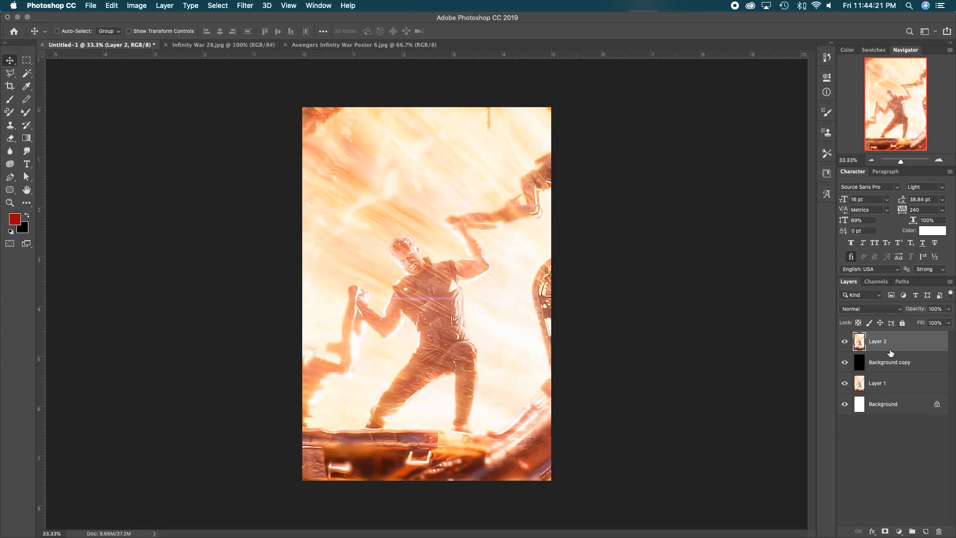
- Duplicate Layer 2 and apply Poster Edges to the copy with edge thickness 0, edge intensity 0 and posterization 6
key(super+j)
click(245, 5)
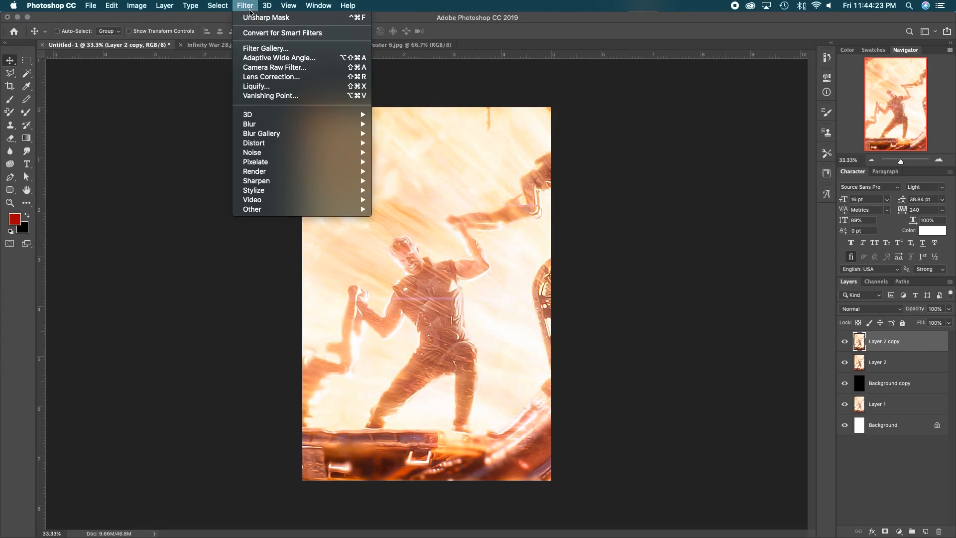
click(269, 52)
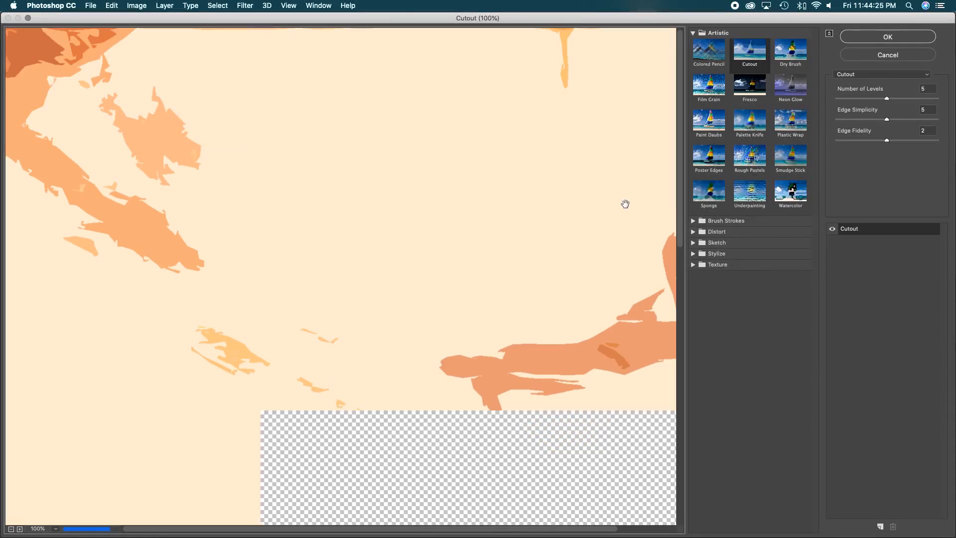
click(713, 172)
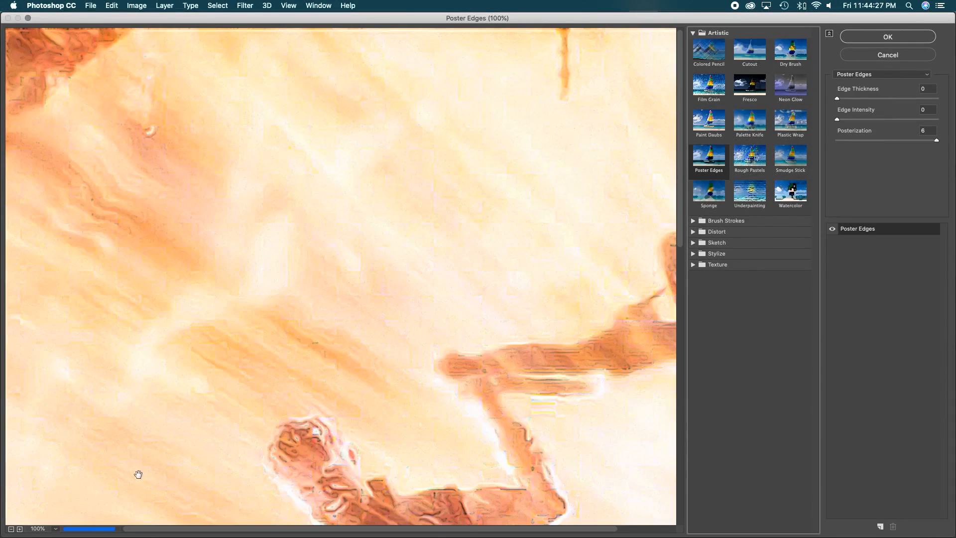
click(11, 529)
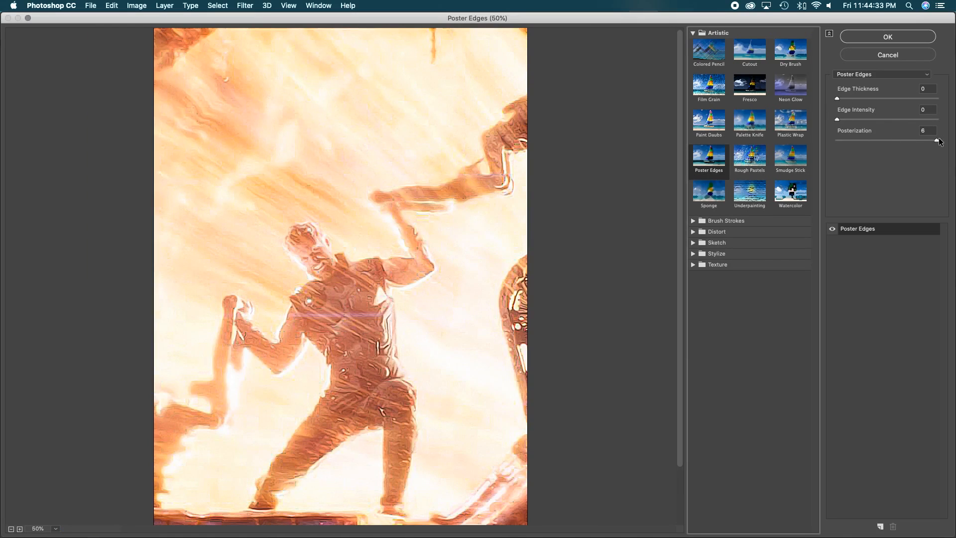
click(888, 37)
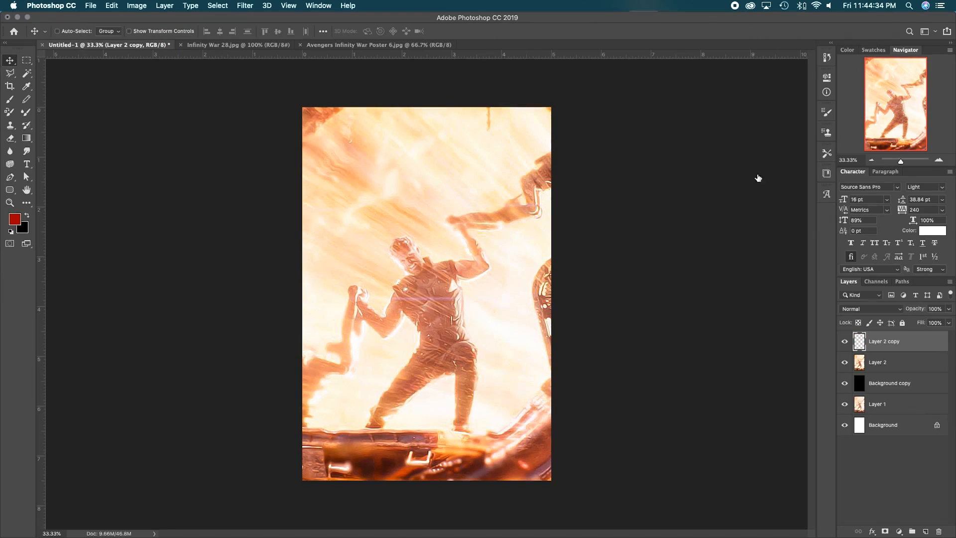
- Set the Poster Edges copy's blend mode to Soft Light and check its effect on the poster
click(844, 311)
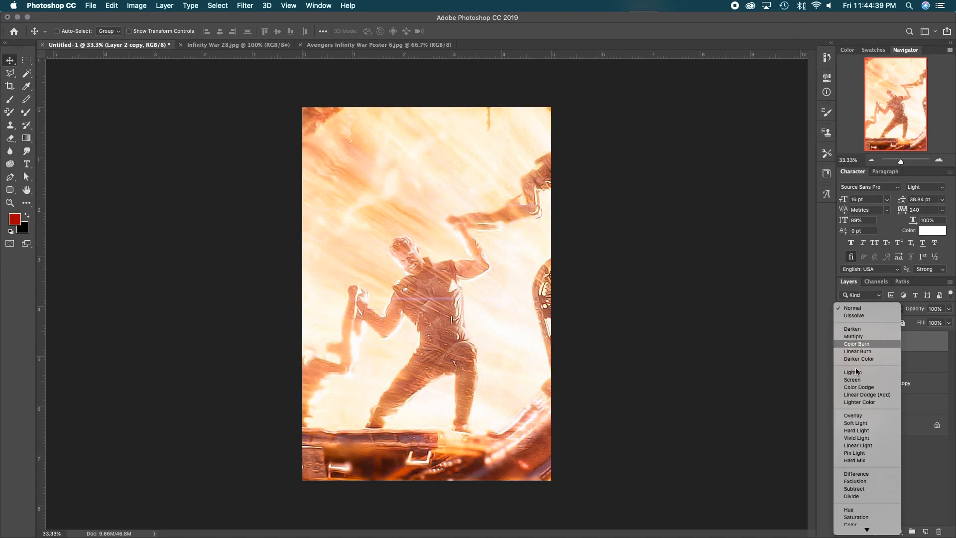
click(872, 422)
click(844, 342)
- Duplicate the original Layer 2 beneath the Soft Light copy and desaturate the duplicate
click(899, 368)
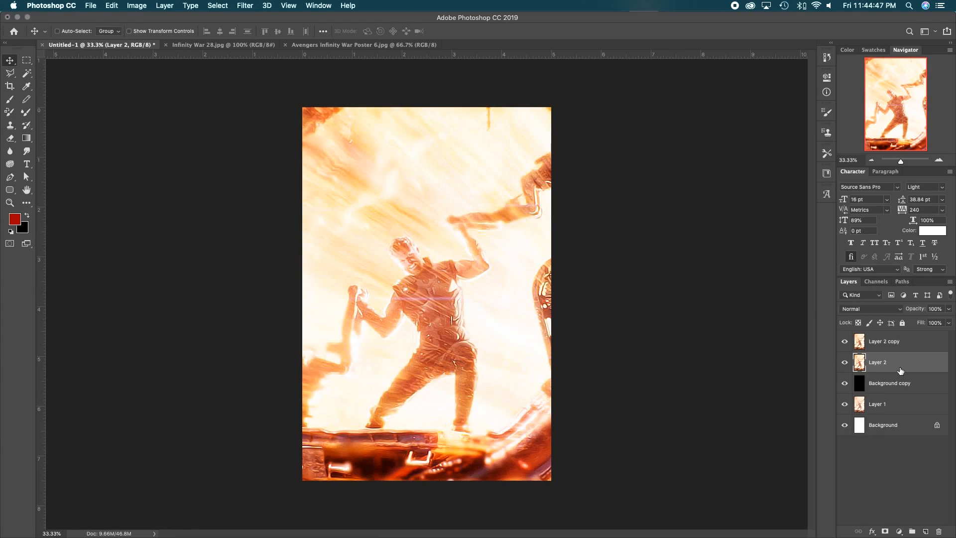
key(ctrl+j)
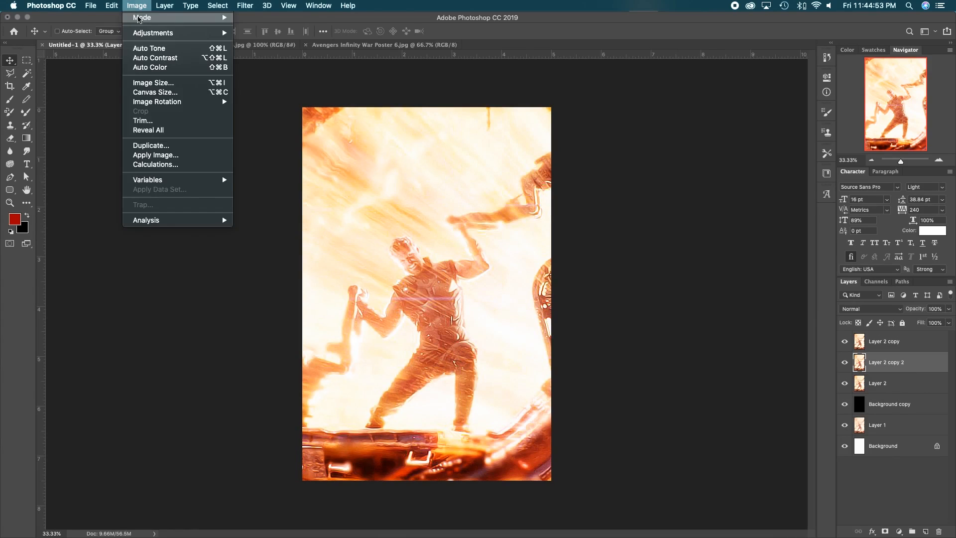
mouse_move(149, 33)
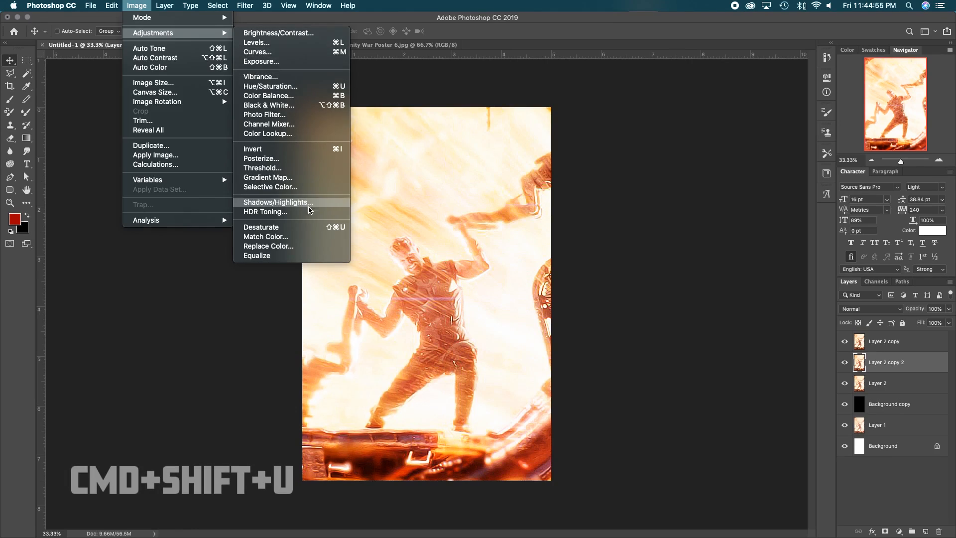
click(318, 229)
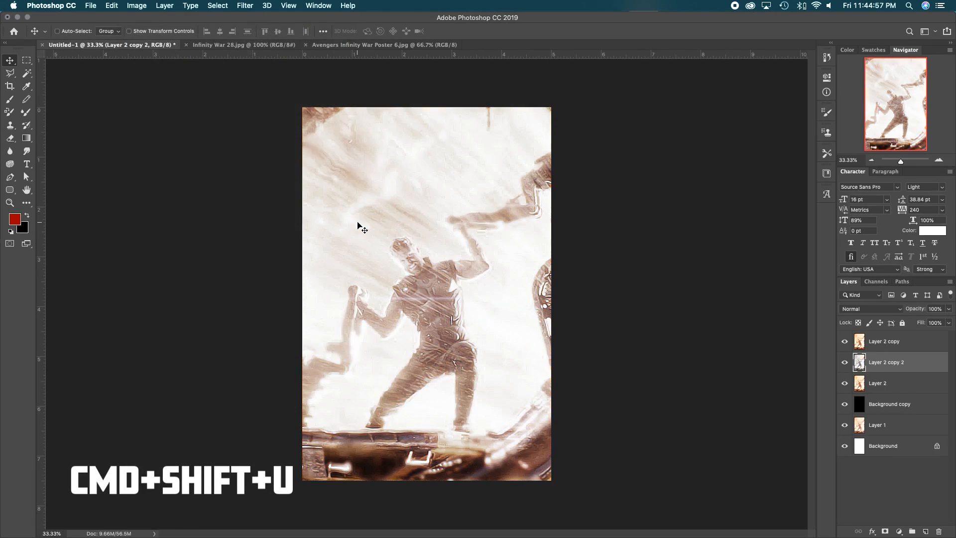
key(super+z)
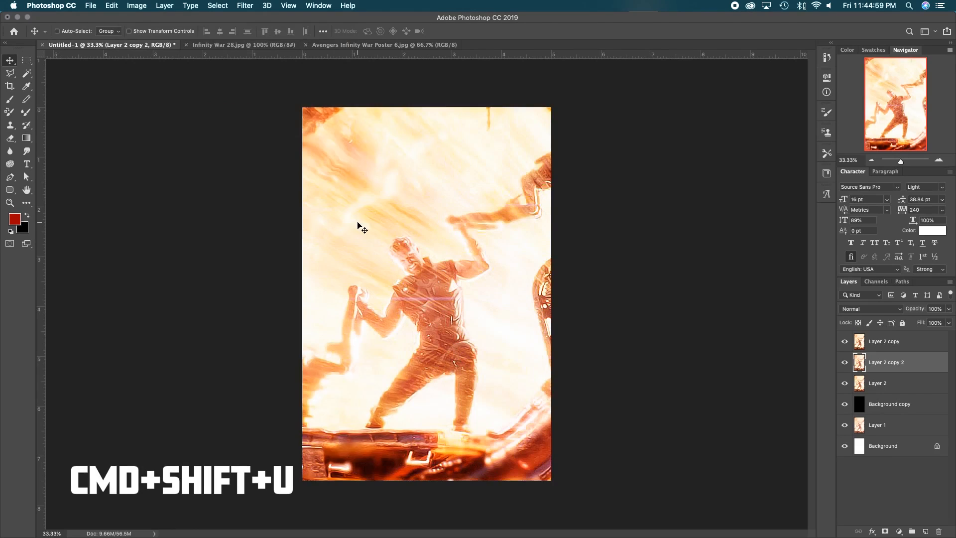
key(super+shift+u)
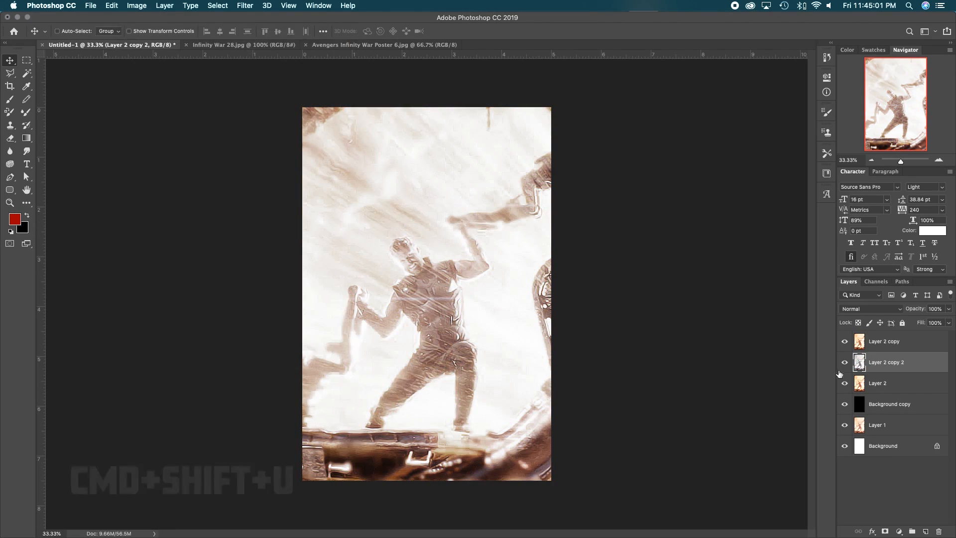
- Apply the Glowing Edges filter to the desaturated Layer 2 copy 2 with edge width 1, edge brightness 2 and smoothness 1
click(245, 6)
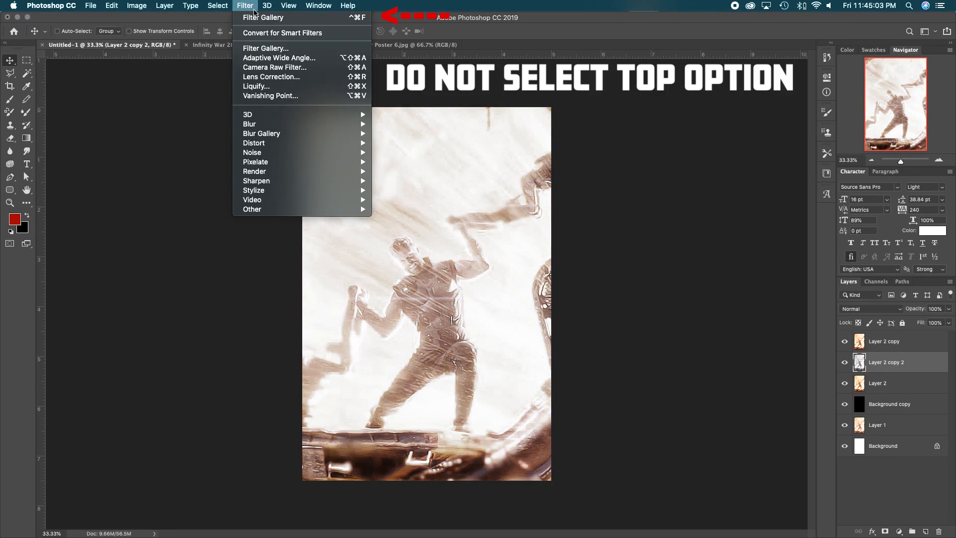
click(269, 48)
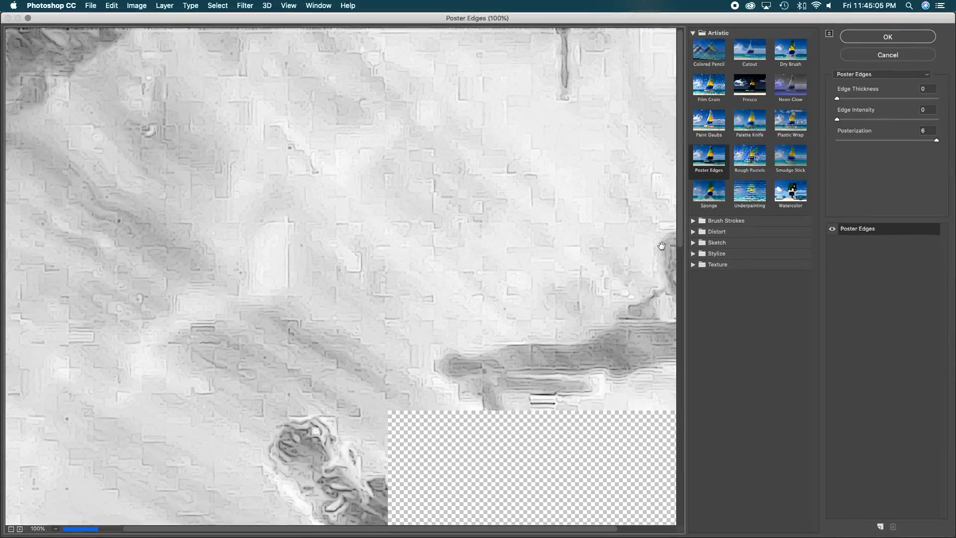
click(699, 254)
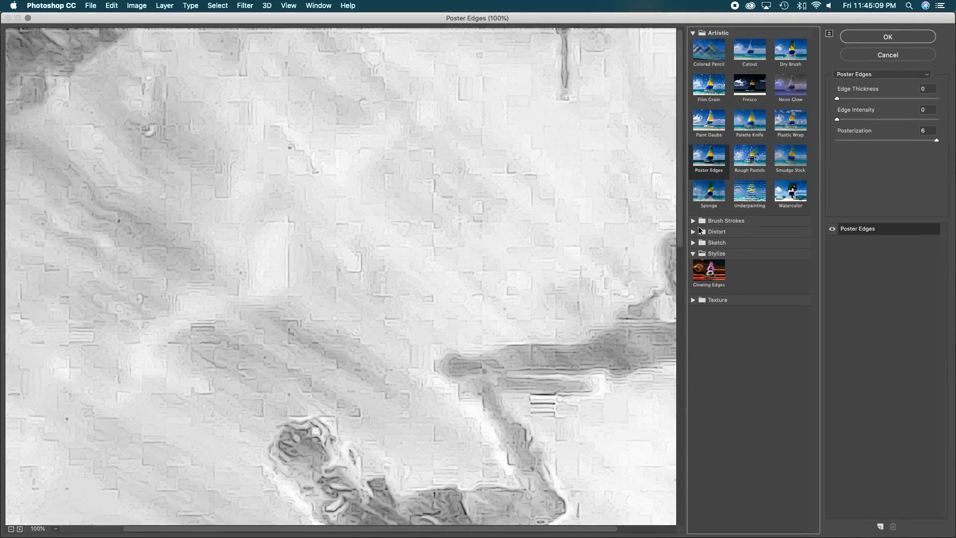
click(693, 33)
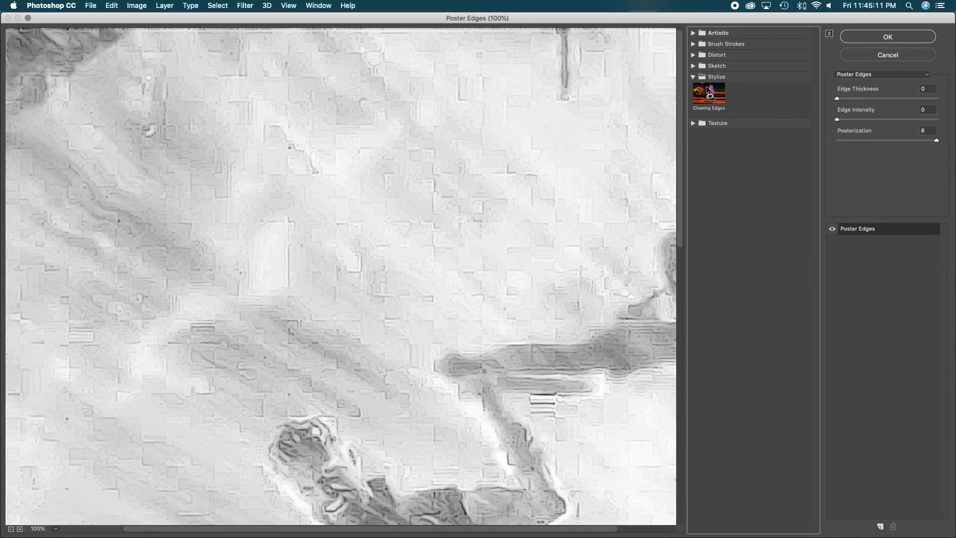
click(712, 109)
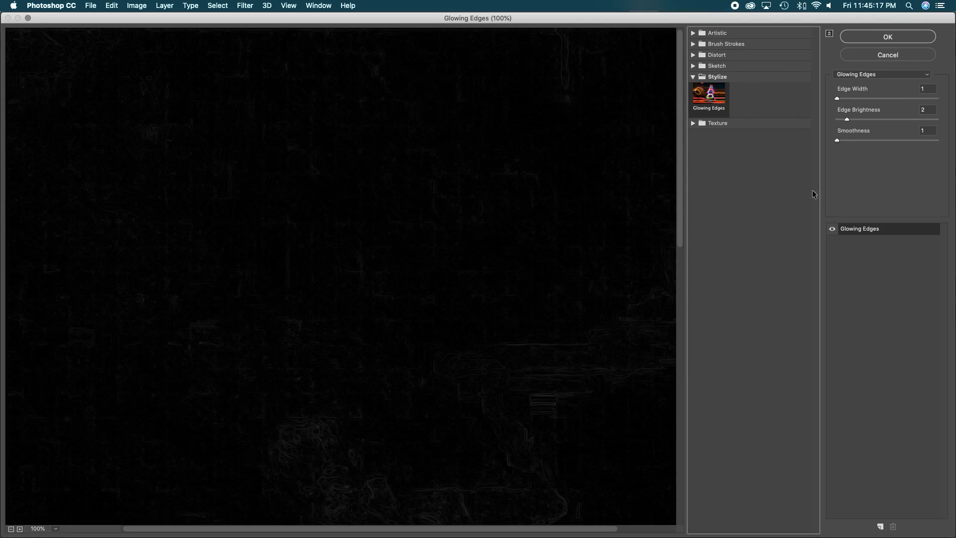
drag(555, 371, 511, 235)
drag(473, 330, 521, 193)
drag(596, 286, 557, 247)
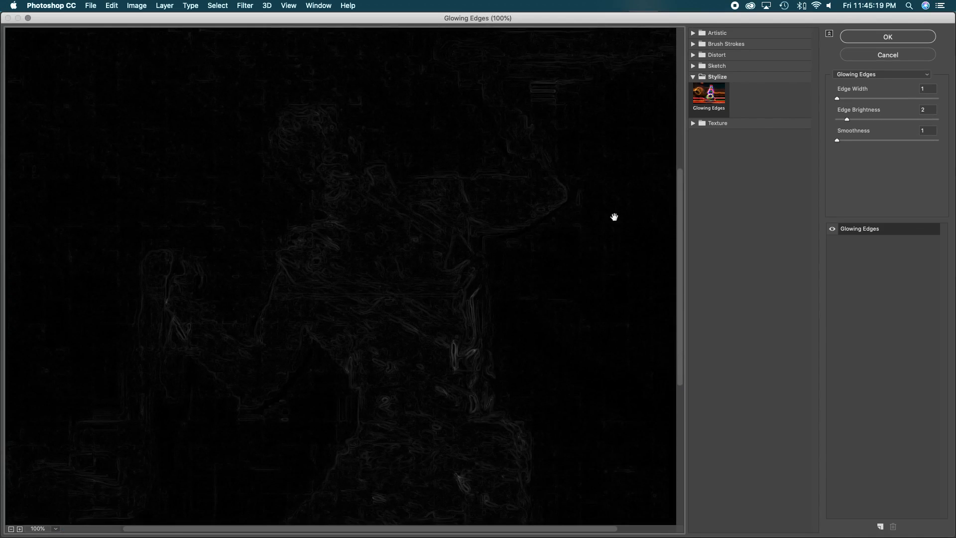
click(858, 37)
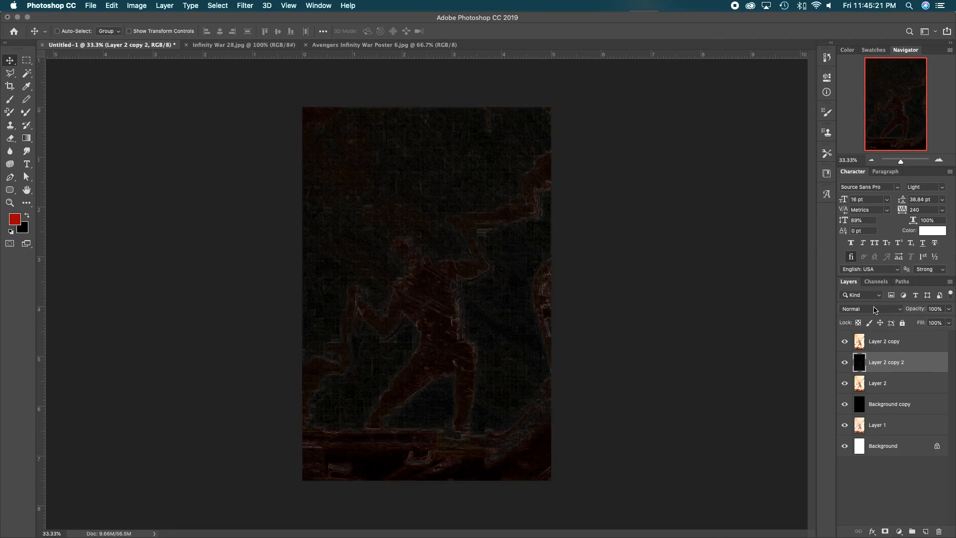
- Set the Glowing Edges layer's blend mode to Screen and inspect its effect on the figure up close
click(871, 309)
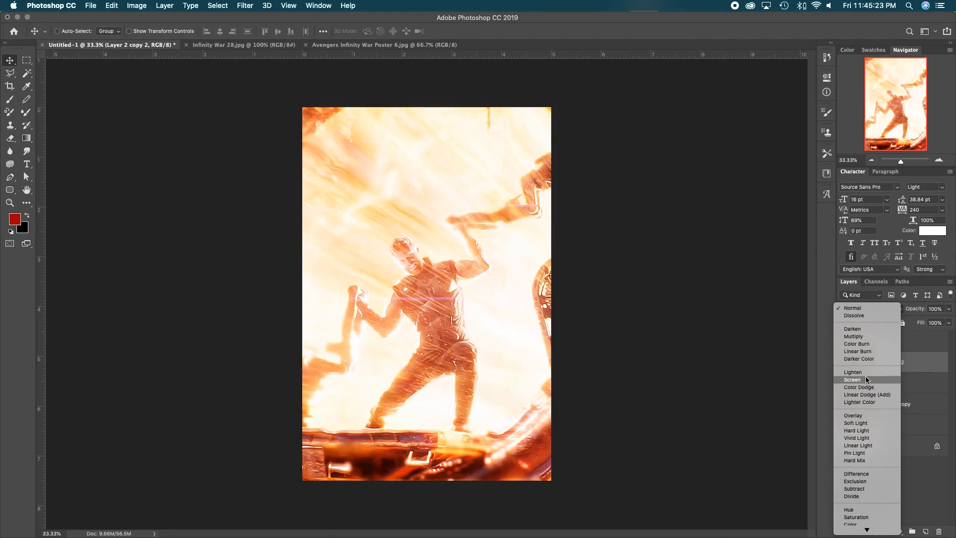
click(865, 380)
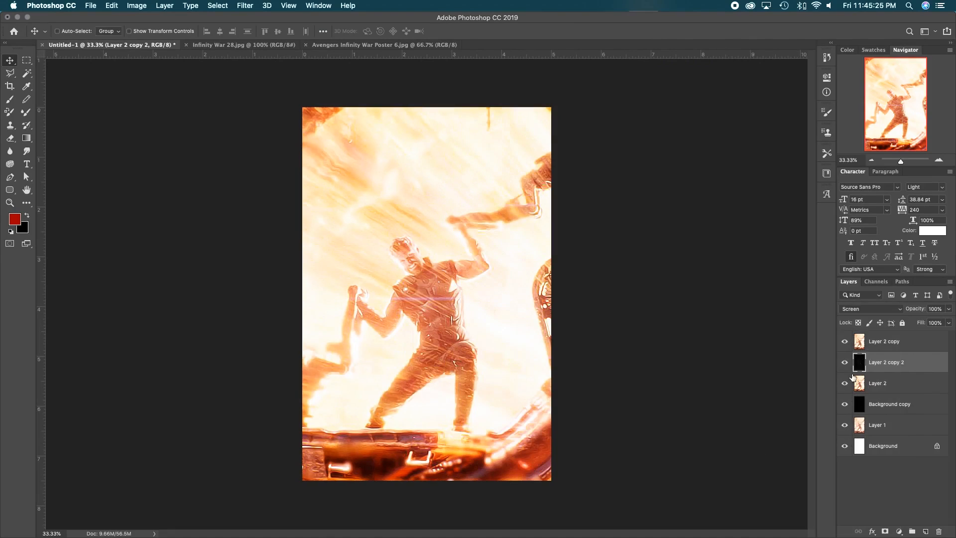
click(844, 363)
click(938, 161)
click(939, 160)
click(939, 160)
mouse_move(903, 113)
mouse_down()
mouse_move(903, 103)
mouse_move(902, 115)
mouse_up()
click(871, 161)
click(871, 160)
click(872, 160)
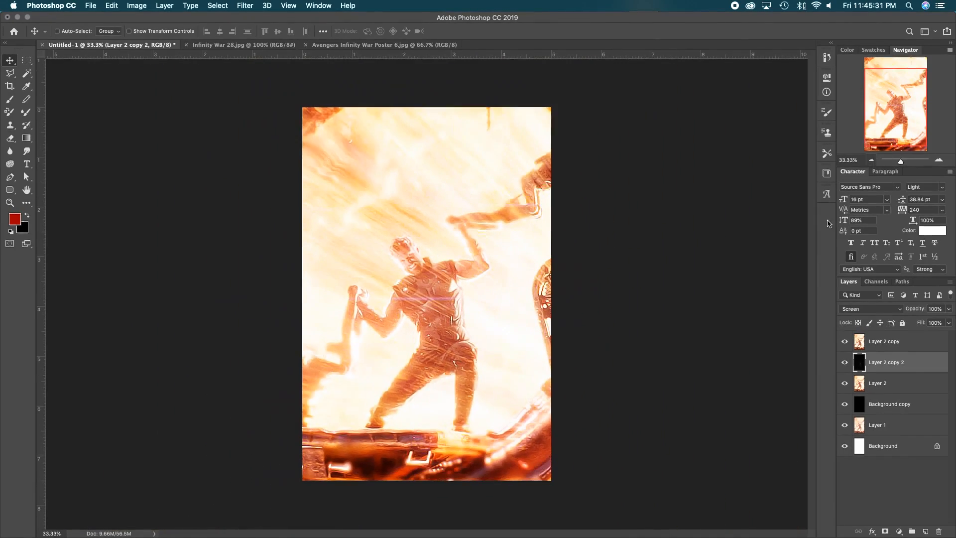
- Compare the working image with the finished Avengers Infinity War Poster 6.jpg at the same 33.33% zoom
click(357, 44)
click(872, 160)
click(871, 160)
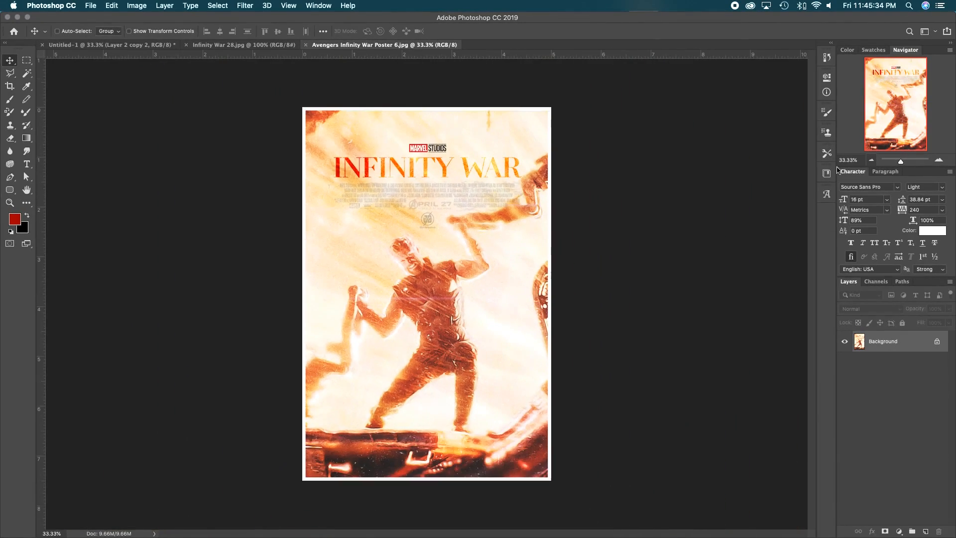
click(134, 48)
click(338, 46)
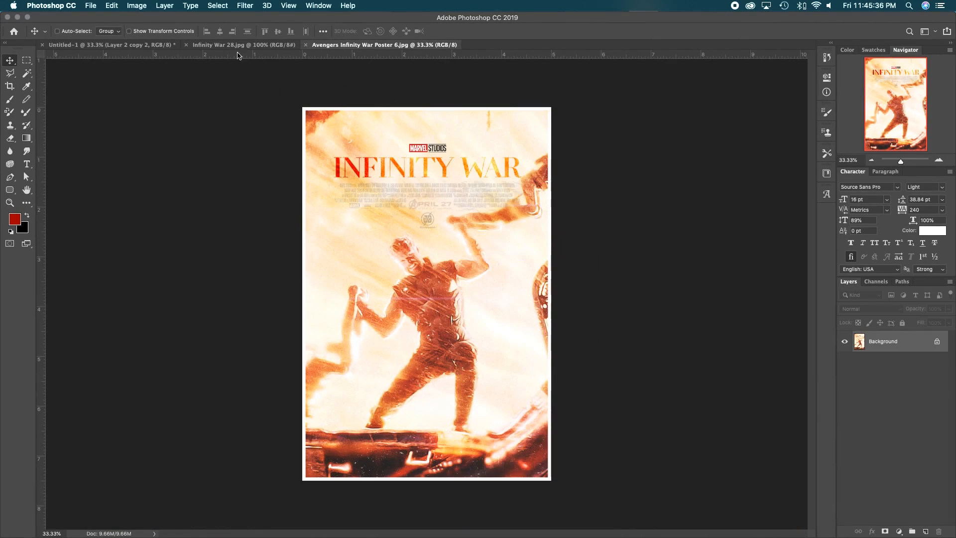
click(164, 45)
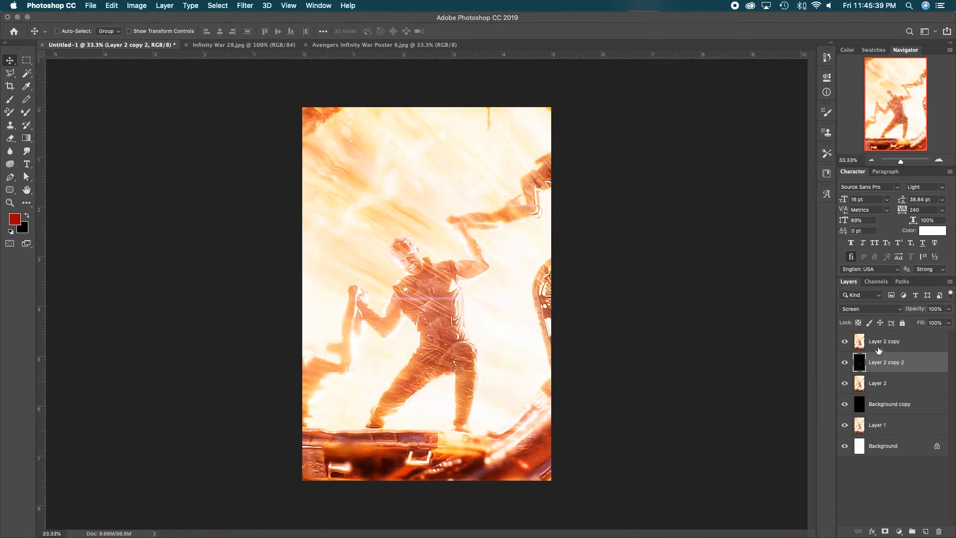
click(387, 46)
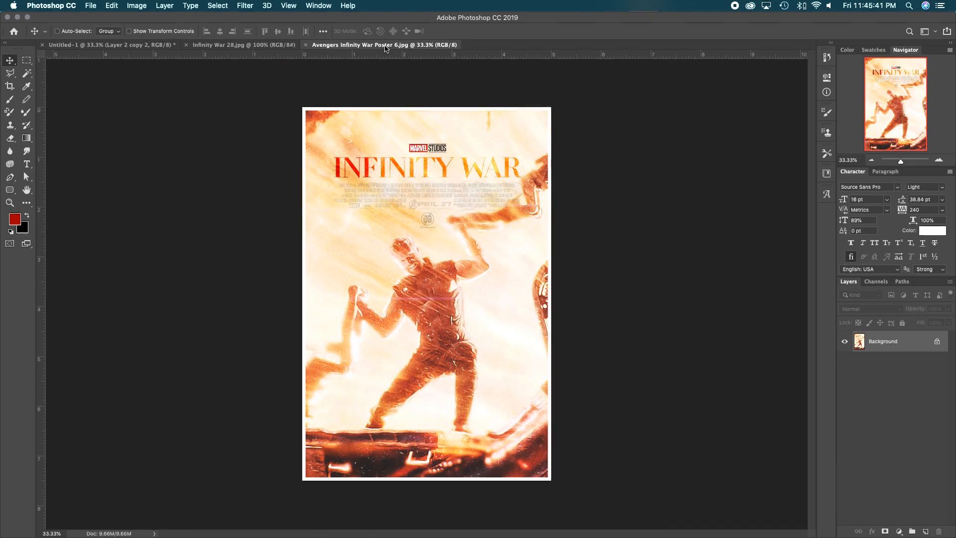
click(139, 46)
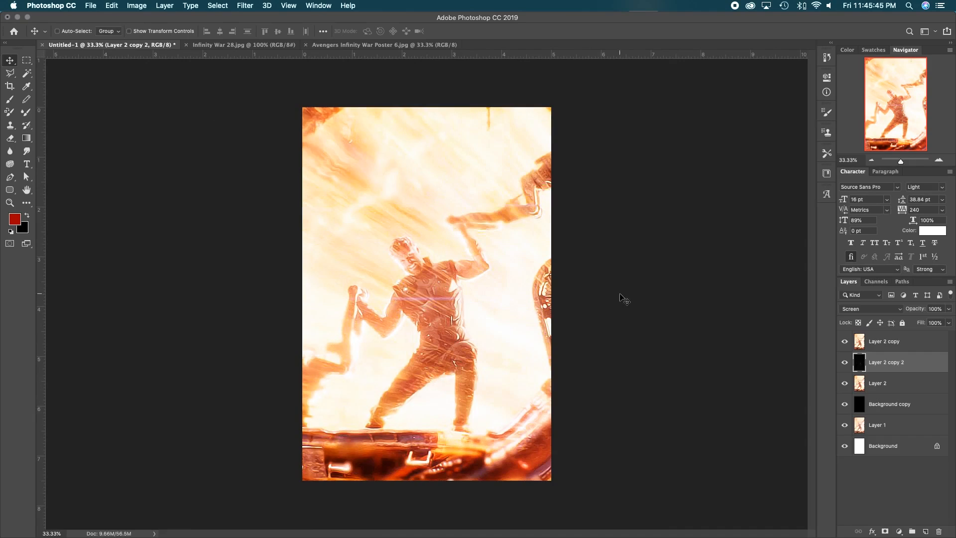
- Add a Vibrance adjustment layer above Layer 2 copy with vibrance +5 and saturation +10
click(903, 349)
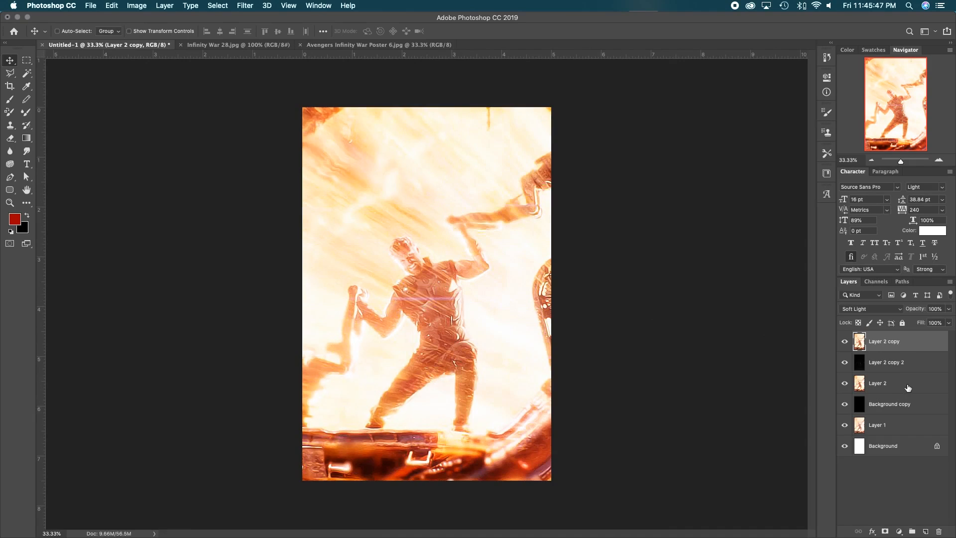
click(901, 531)
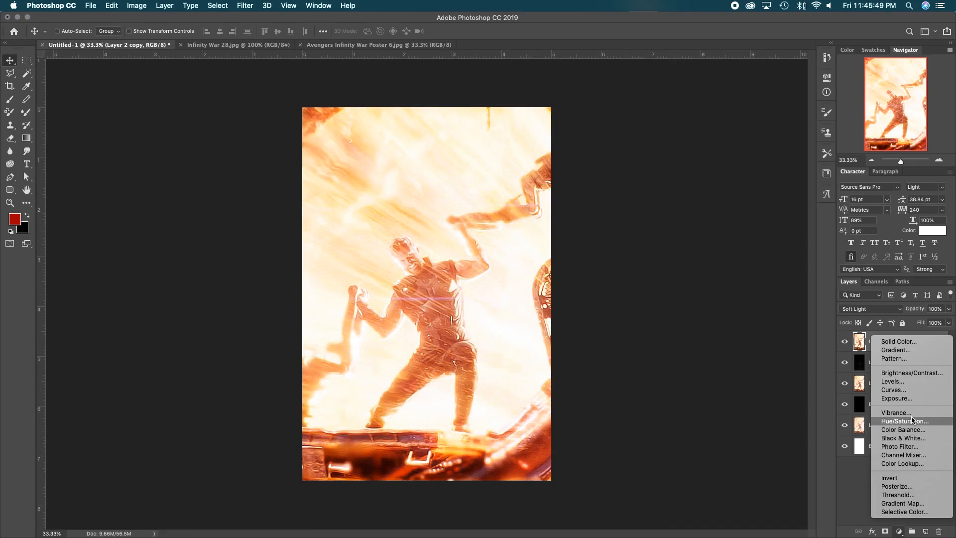
click(862, 483)
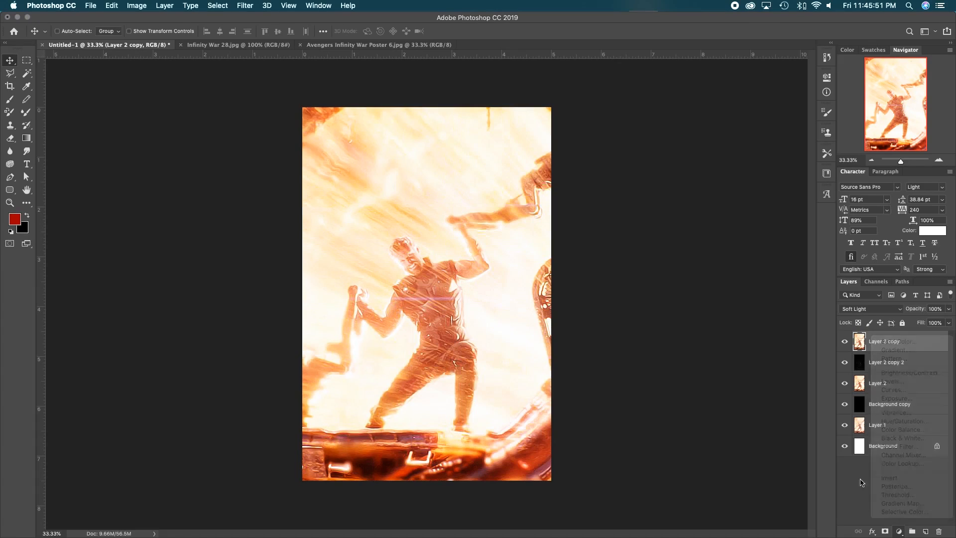
click(900, 530)
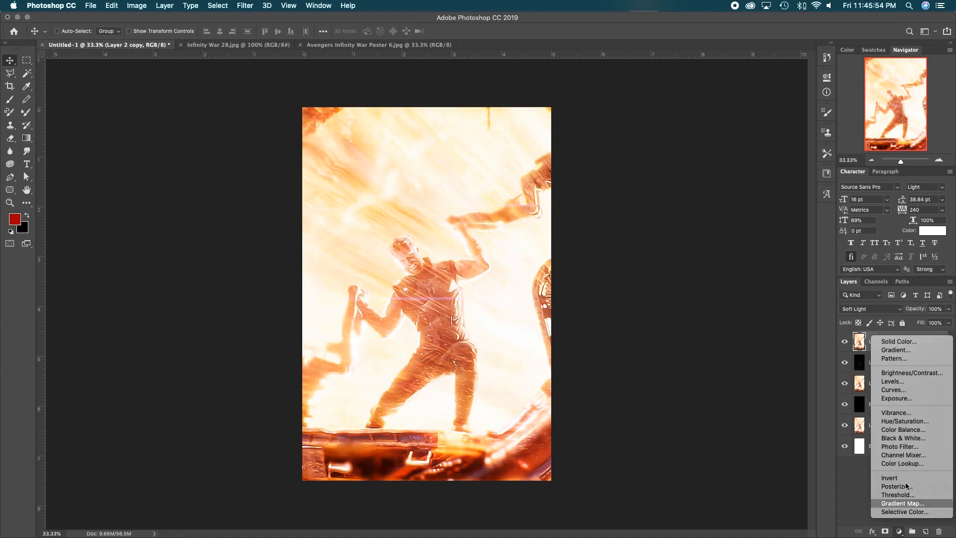
click(905, 414)
drag(719, 108, 727, 130)
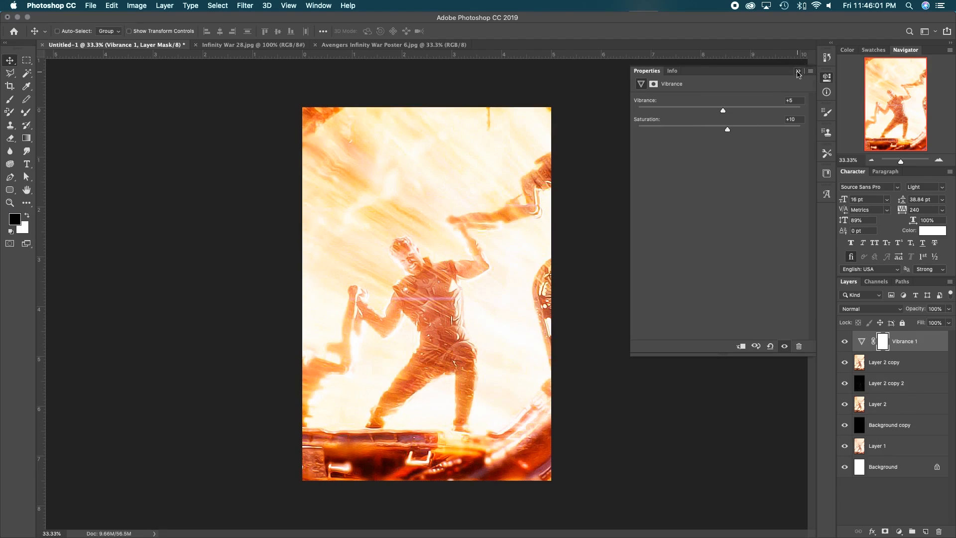
click(798, 74)
- Add an Exposure adjustment layer with exposure +0.10 and offset +0.0138, and adjust its gamma correction
click(899, 531)
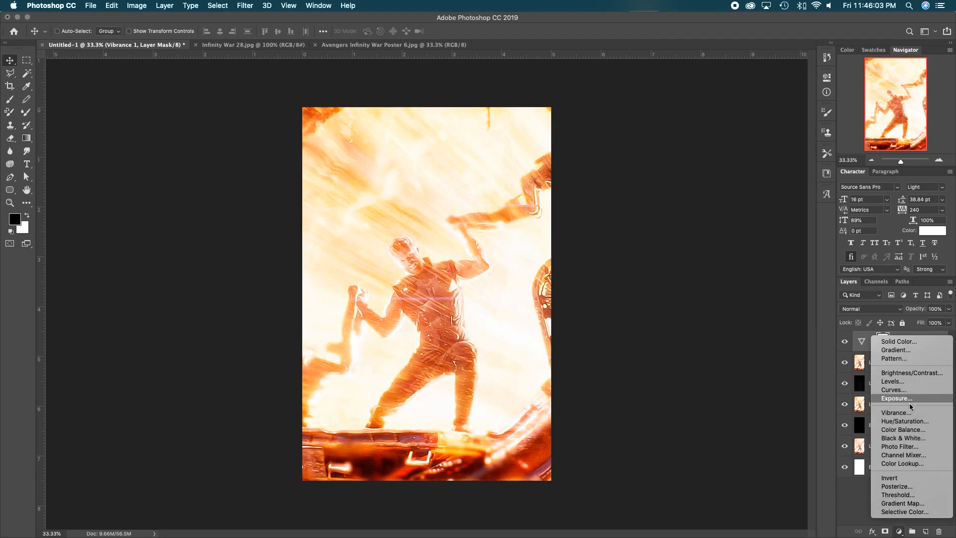
click(909, 398)
drag(721, 127, 729, 165)
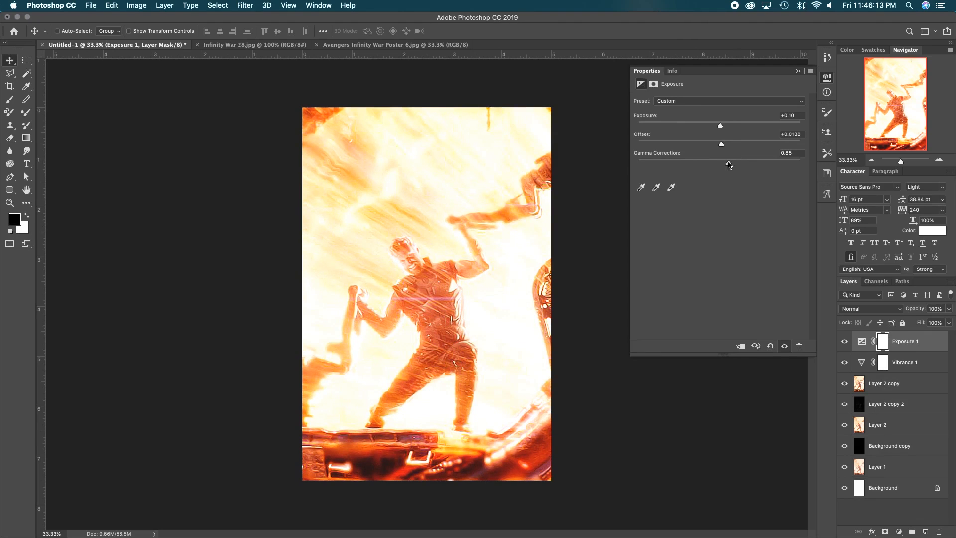
mouse_move(729, 163)
mouse_down()
mouse_move(681, 162)
mouse_move(726, 163)
mouse_up()
click(791, 153)
click(799, 72)
- Add a Curves adjustment layer with a shadow point at input 77, output 66, a highlight point and black output 3, and preview its effect
click(899, 531)
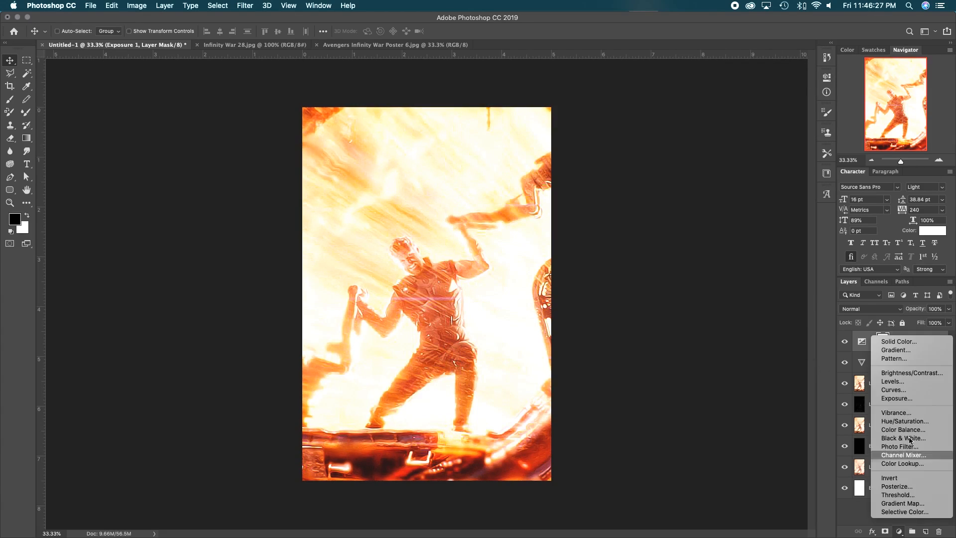
click(893, 389)
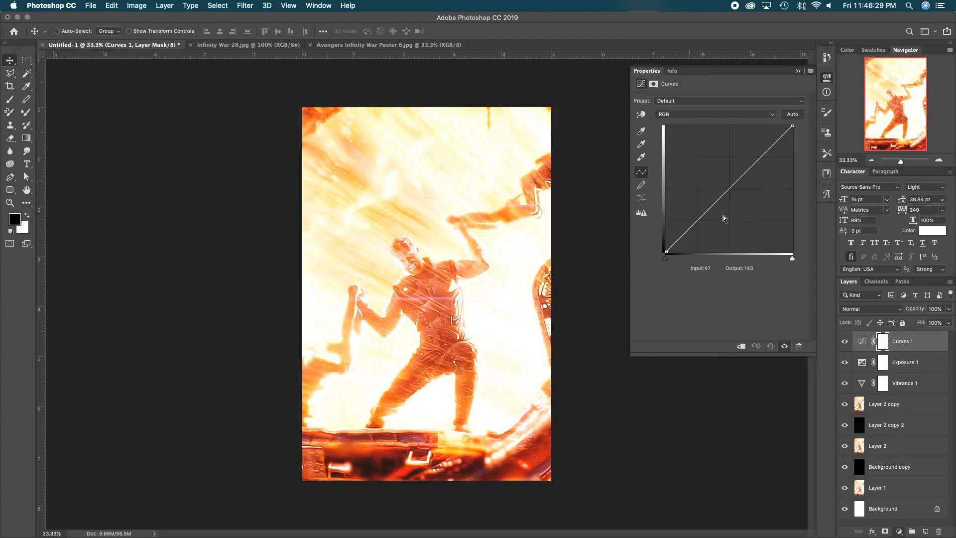
drag(699, 213, 704, 219)
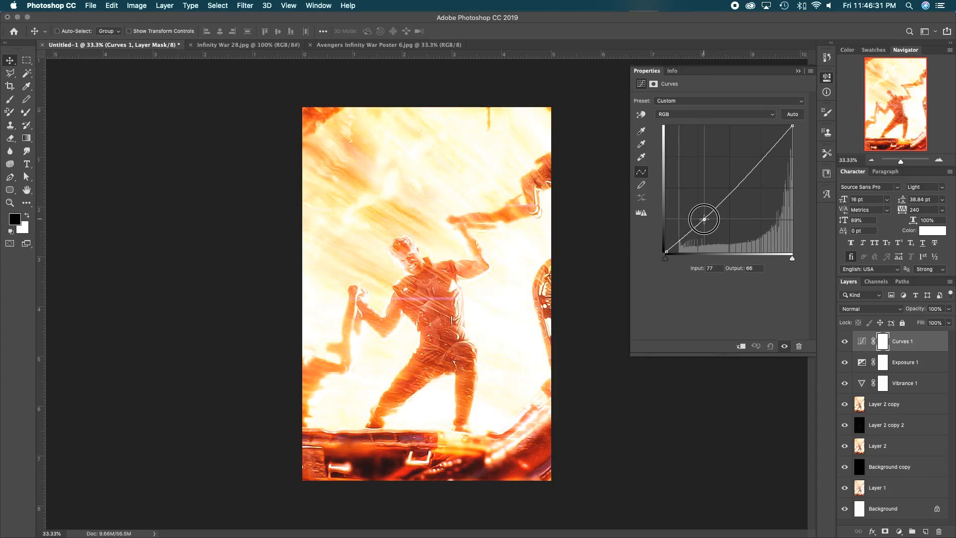
drag(756, 155, 760, 157)
mouse_move(667, 250)
mouse_down()
mouse_move(665, 235)
mouse_move(666, 247)
mouse_up()
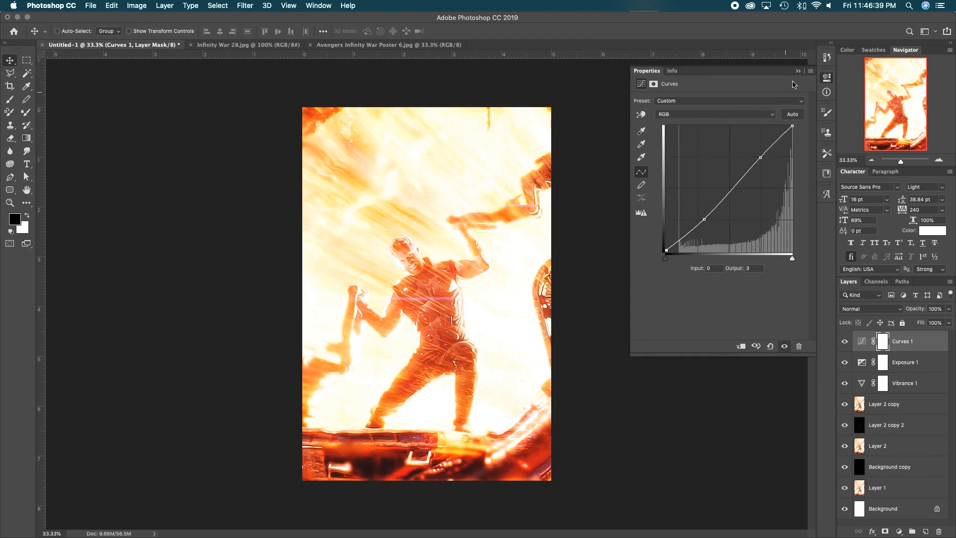
click(798, 71)
click(845, 342)
click(845, 342)
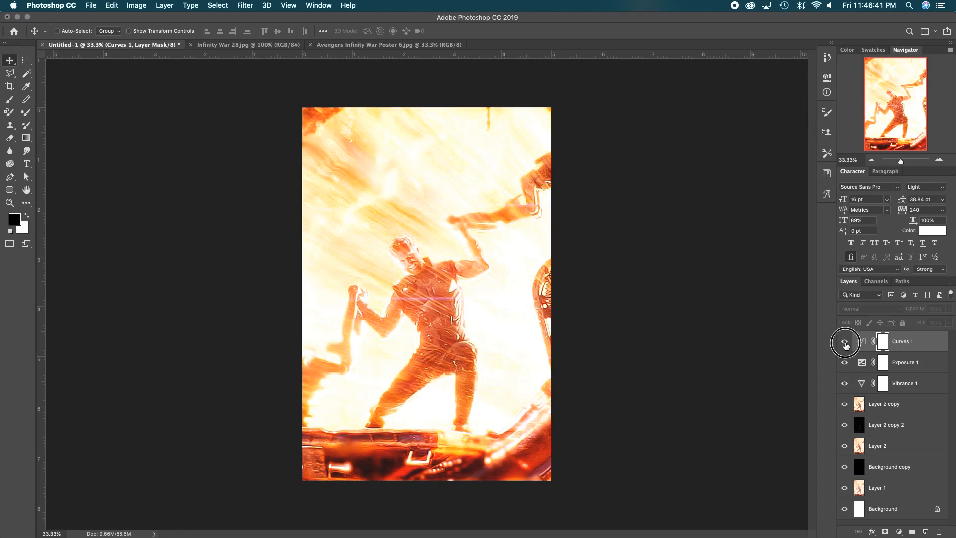
- Compare the grading with the finished poster and slightly lower the Exposure 1 layer's offset
click(398, 45)
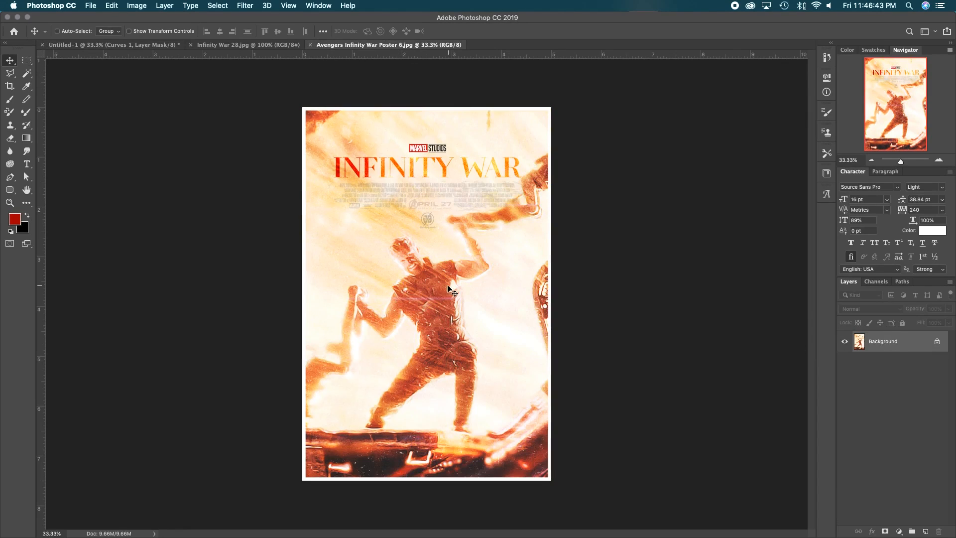
click(132, 45)
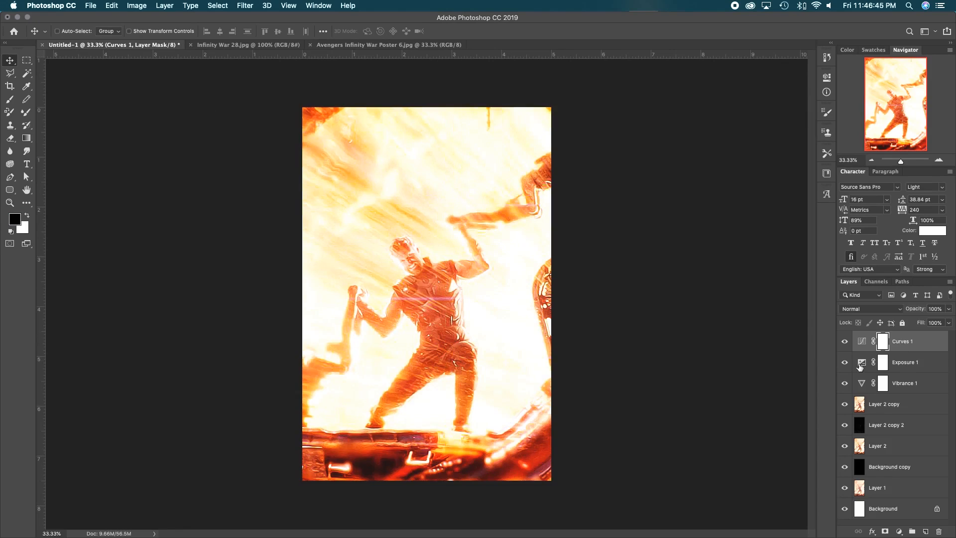
double_click(860, 367)
click(722, 144)
mouse_move(722, 144)
mouse_down()
mouse_move(735, 145)
mouse_move(719, 143)
mouse_up()
click(797, 70)
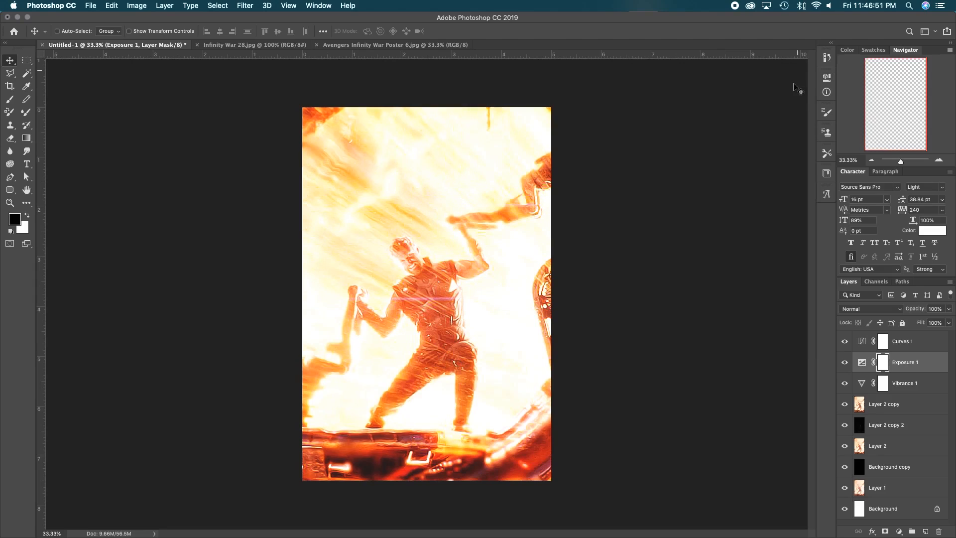
- Select the Curves 1 layer and check the graded image against the finished poster's colours and text layout
click(916, 347)
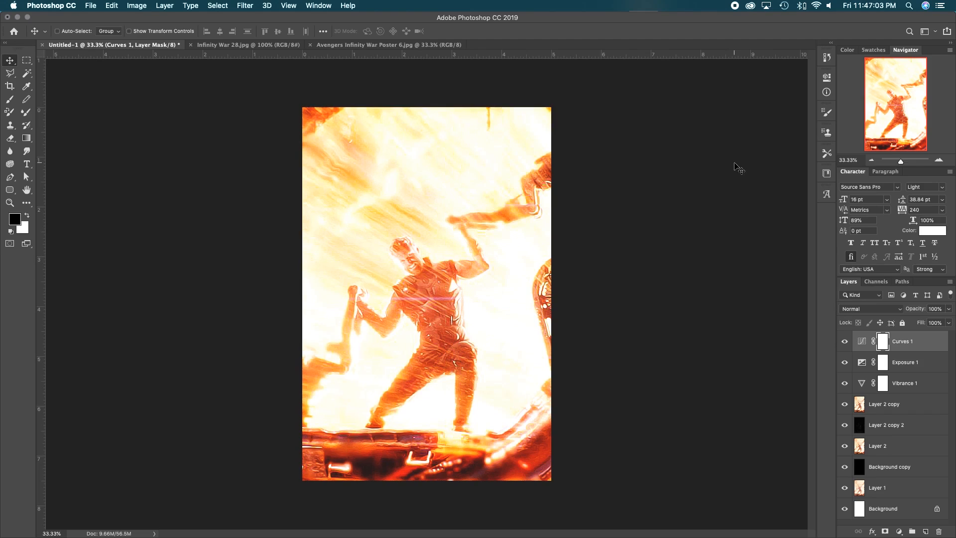
click(331, 45)
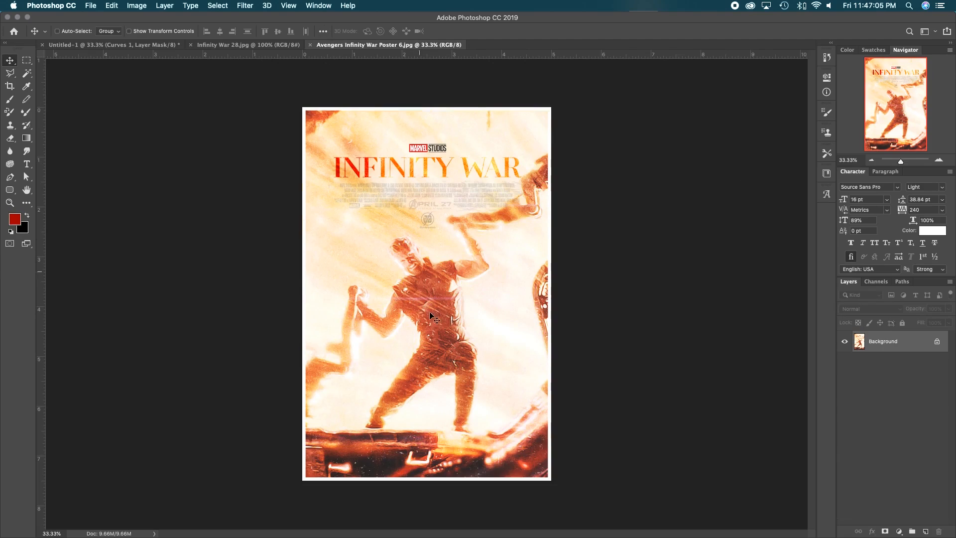
key(ctrl+Tab)
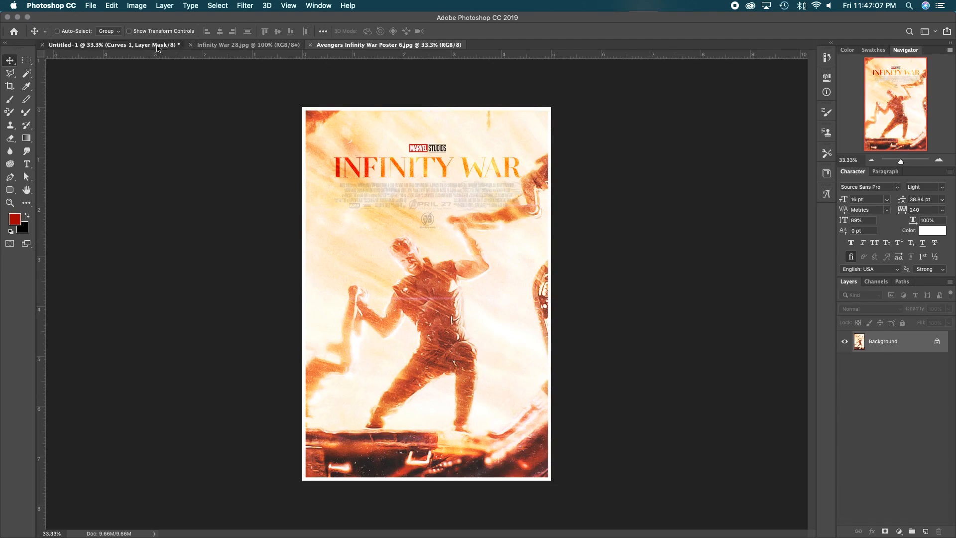
click(403, 44)
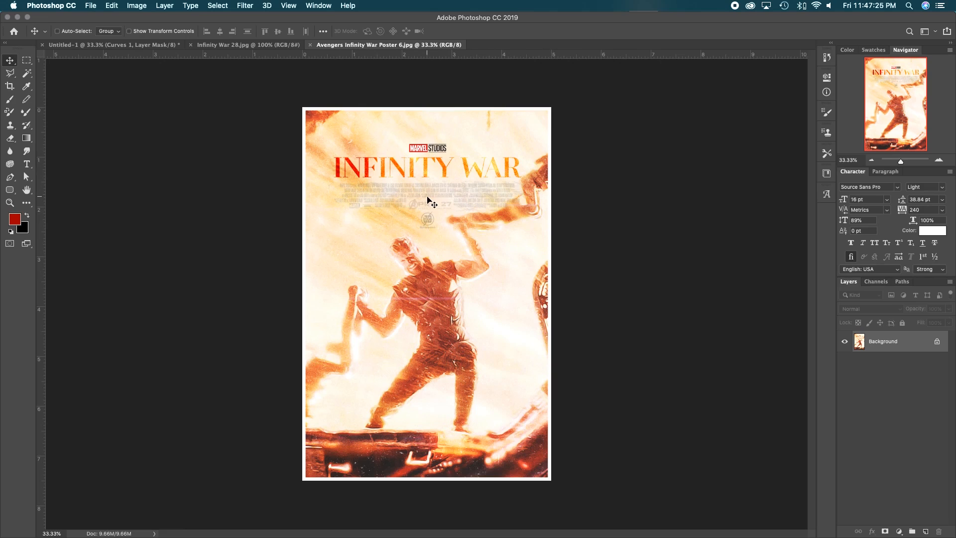
click(169, 45)
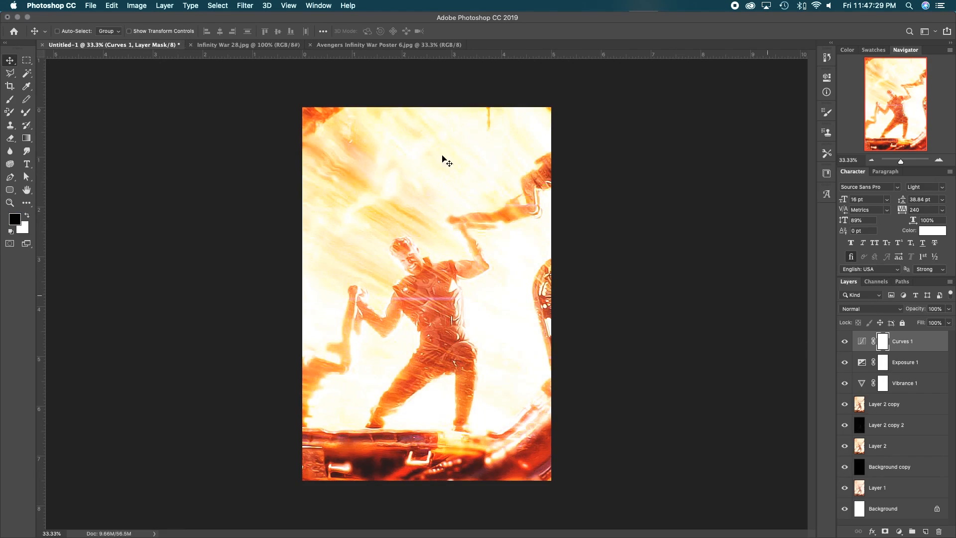
- Add a new layer above Curves 1, set the foreground colour to white and marquee-select the whole canvas
click(926, 531)
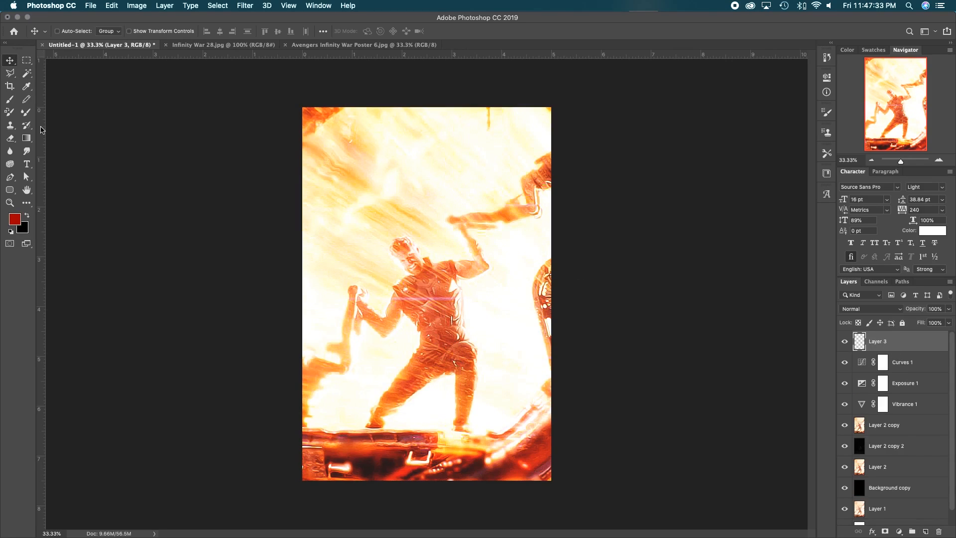
key(d)
click(27, 217)
click(27, 61)
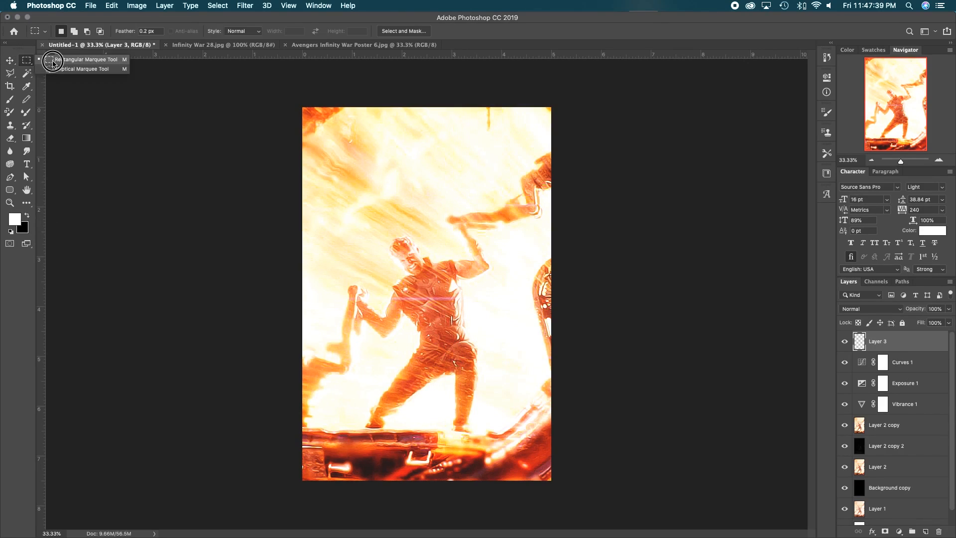
drag(282, 96, 647, 510)
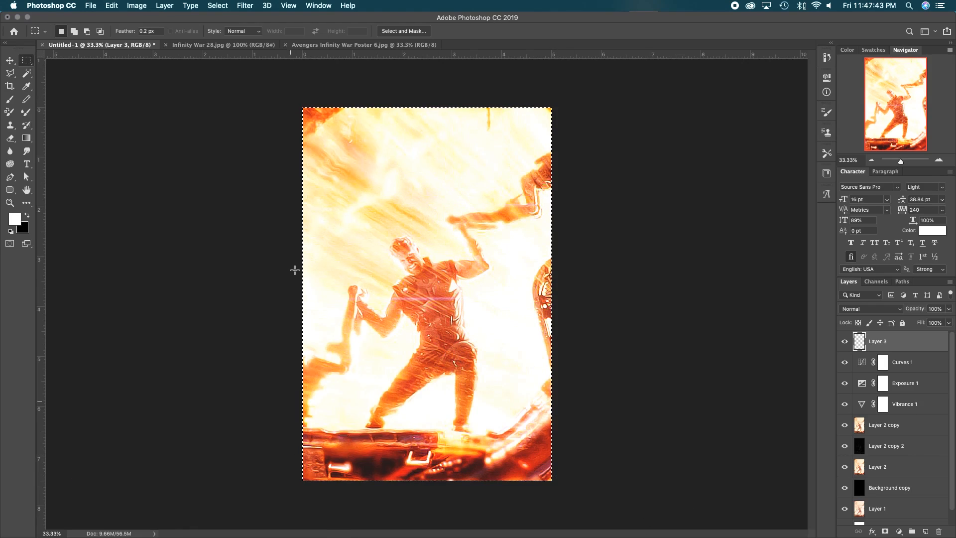
- Stroke the selection on the inside with a 20 px white border, deselect and preview the border layer
click(111, 5)
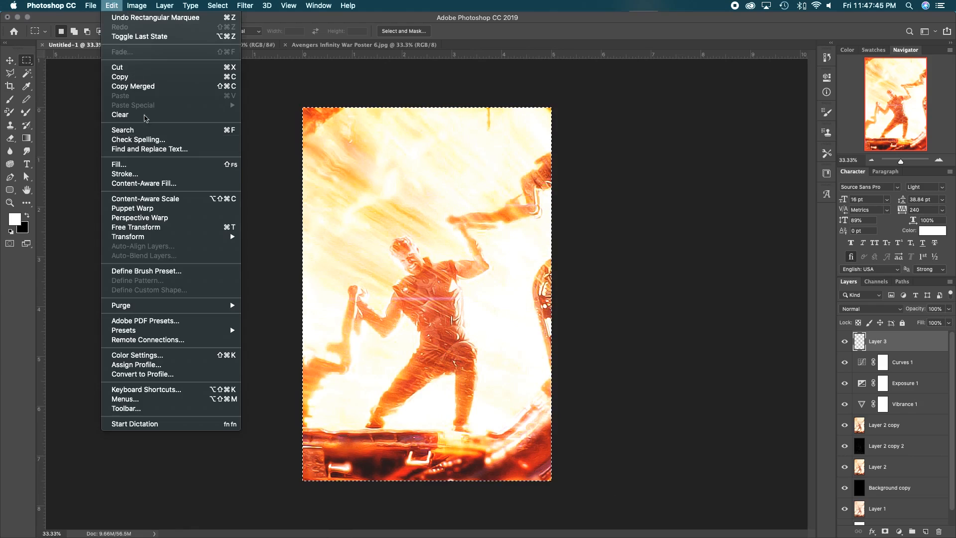
click(155, 170)
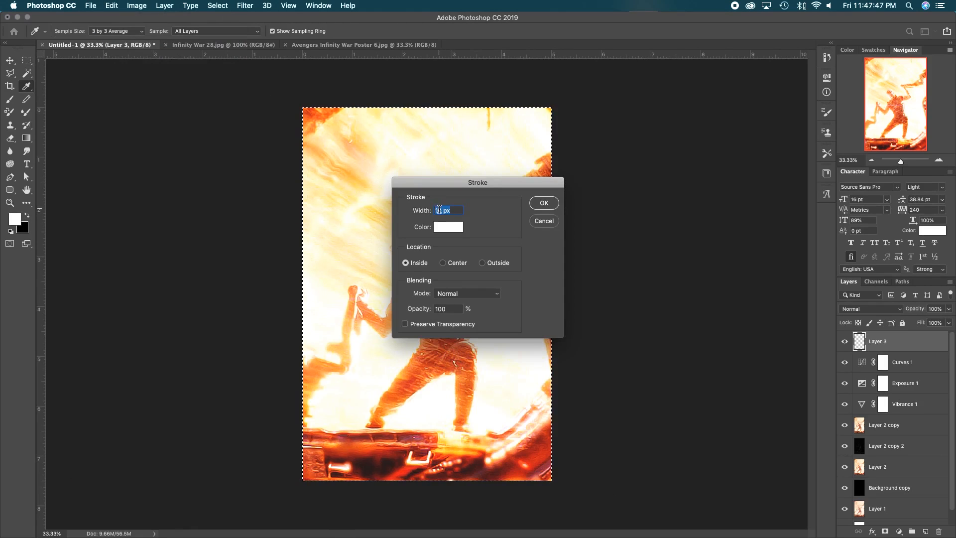
click(440, 210)
key(BackSpace)
text(2)
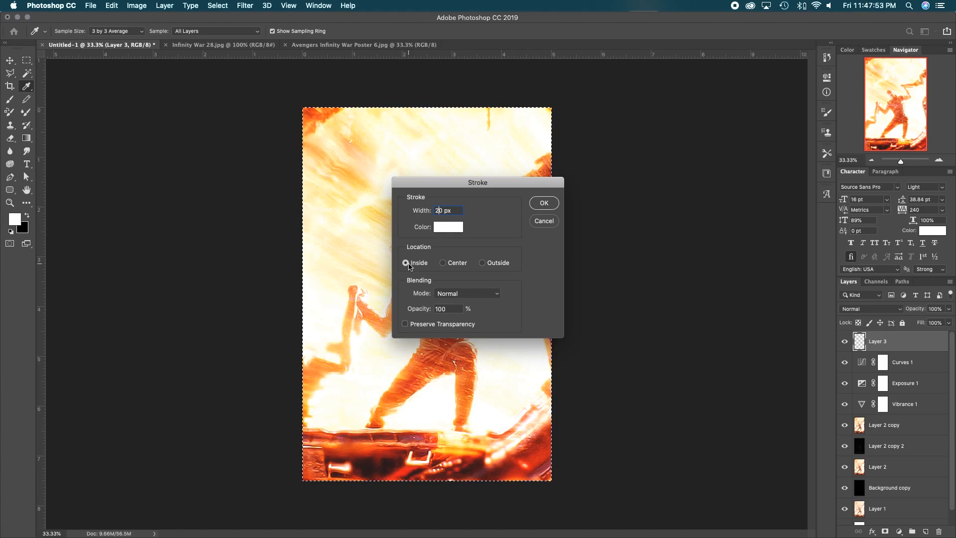
click(555, 203)
key(m)
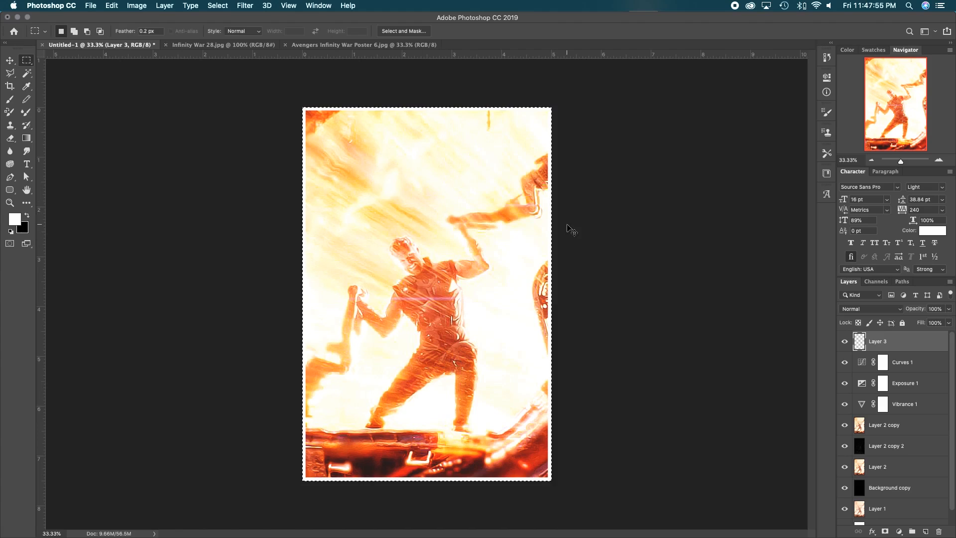
key(ctrl+d)
key(v)
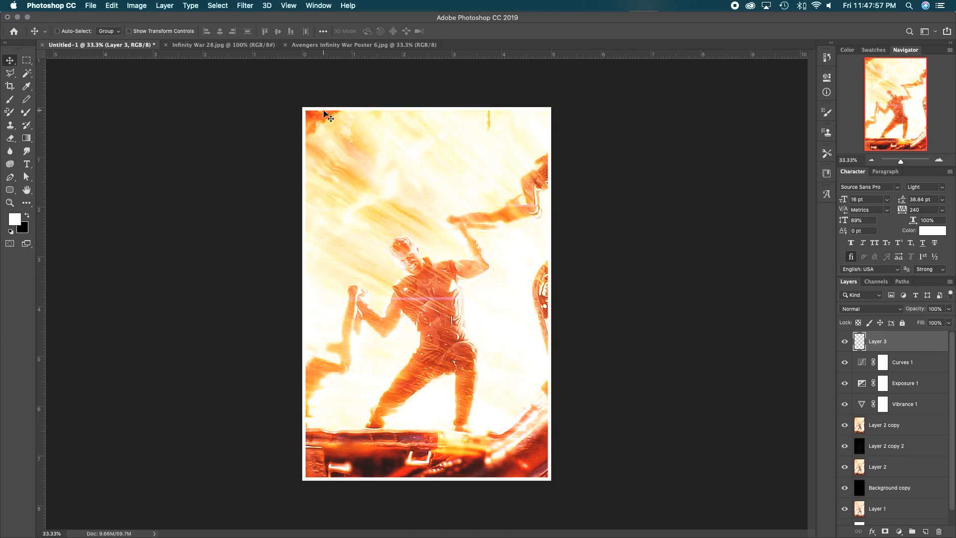
click(844, 341)
click(844, 342)
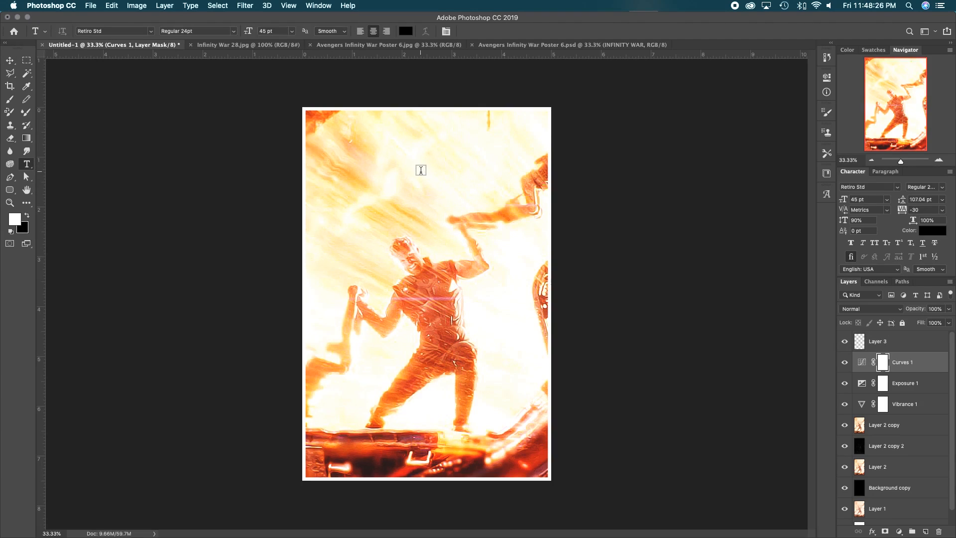
- Add the title "infinity war" above Curves 1 in black Retiro Std at 45 pt, set it in all caps and place it above the figure
click(421, 169)
mouse_move(370, 163)
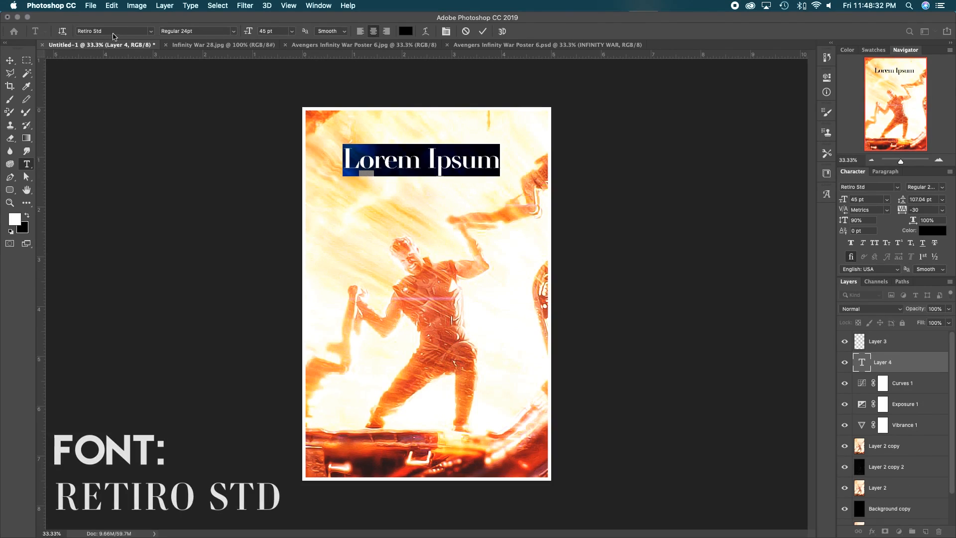
click(151, 31)
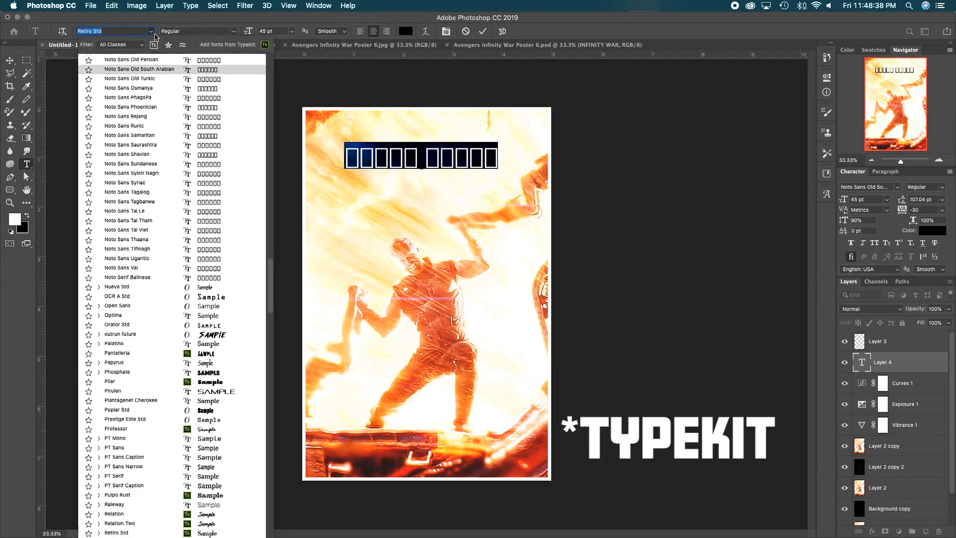
key(Return)
click(438, 167)
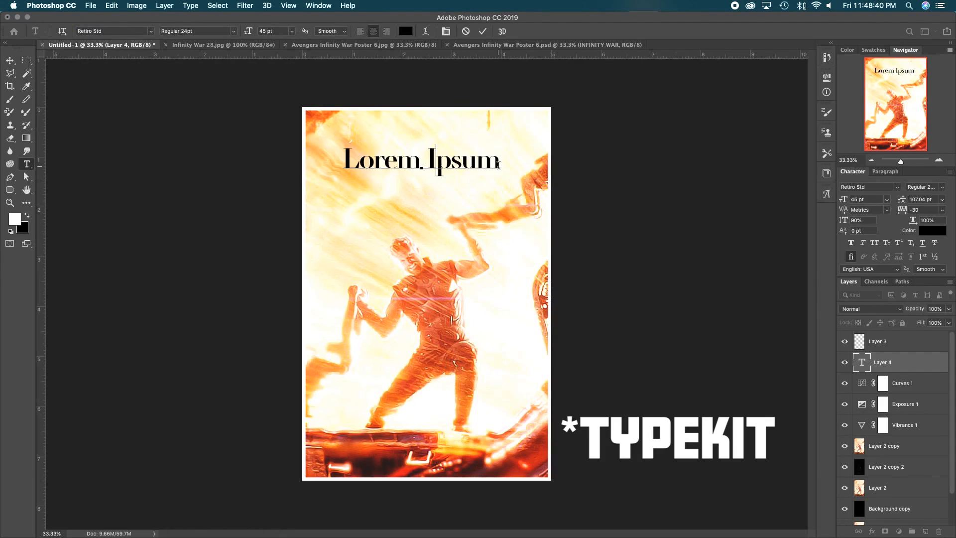
drag(498, 164, 309, 163)
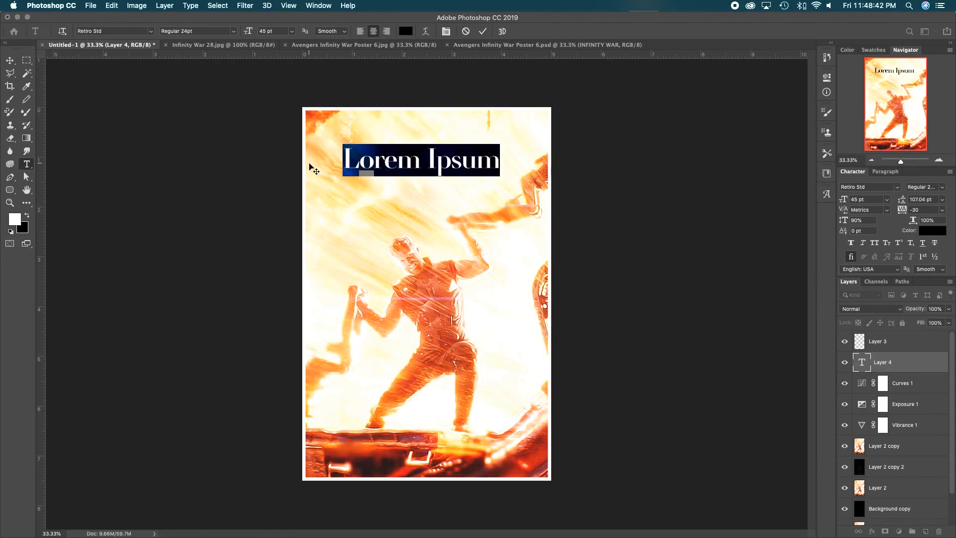
text(infinity wat)
key(BackSpace)
text(r)
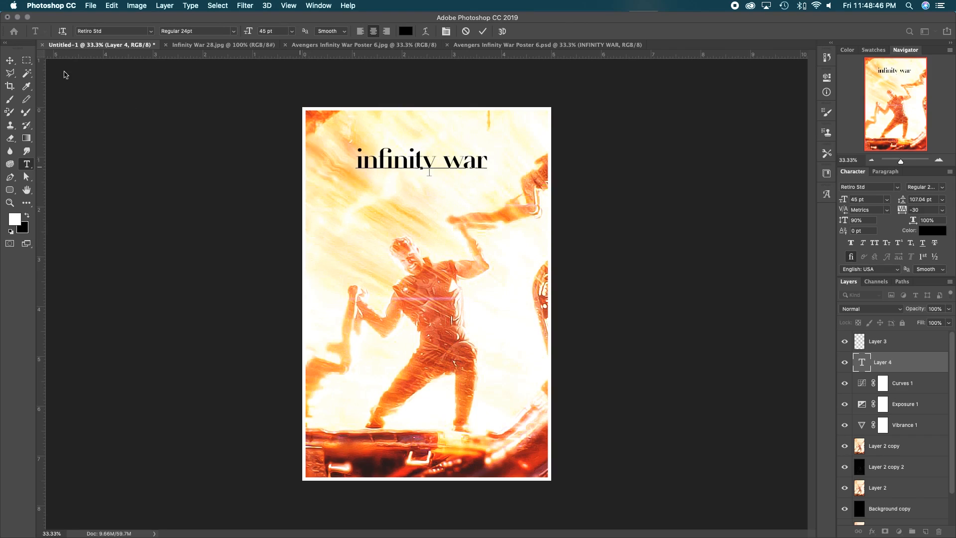
click(10, 60)
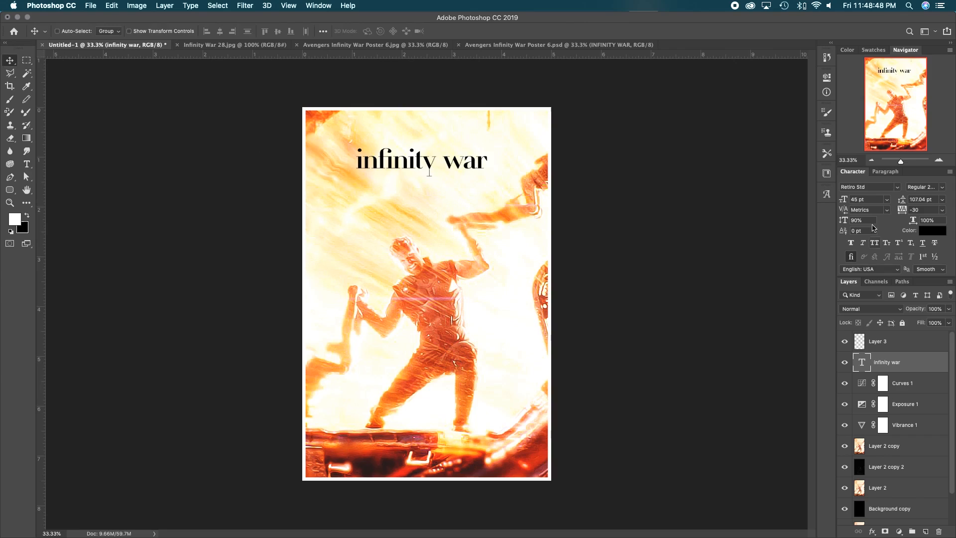
click(875, 243)
mouse_move(503, 176)
mouse_down()
mouse_move(495, 170)
mouse_move(487, 186)
mouse_up()
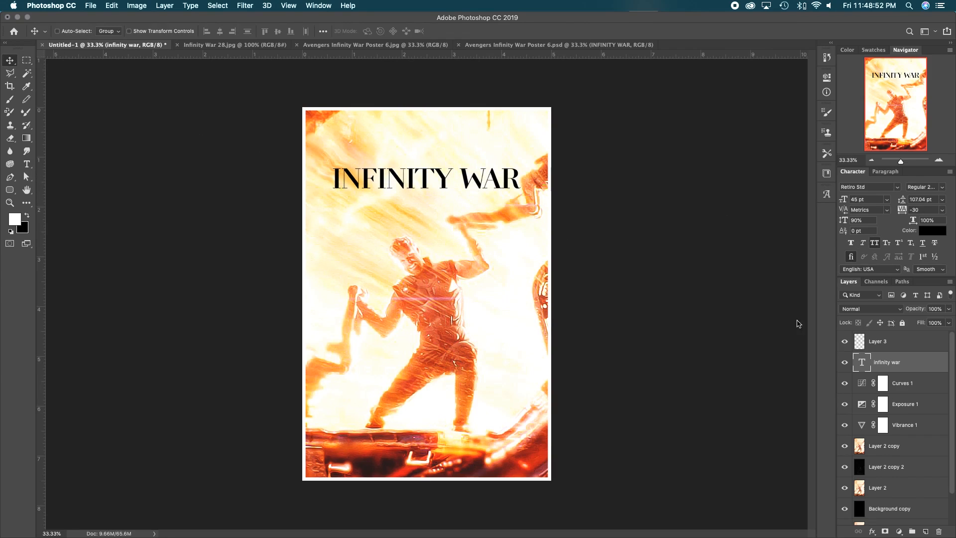
- Reposition the title to match the finished poster's title and set its blend mode to Overlay
click(451, 46)
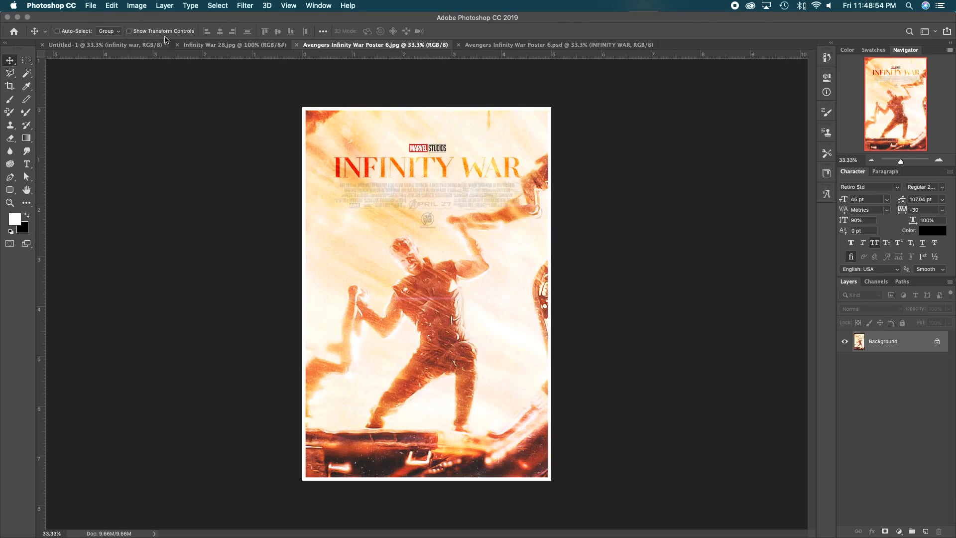
click(99, 44)
drag(450, 166, 451, 169)
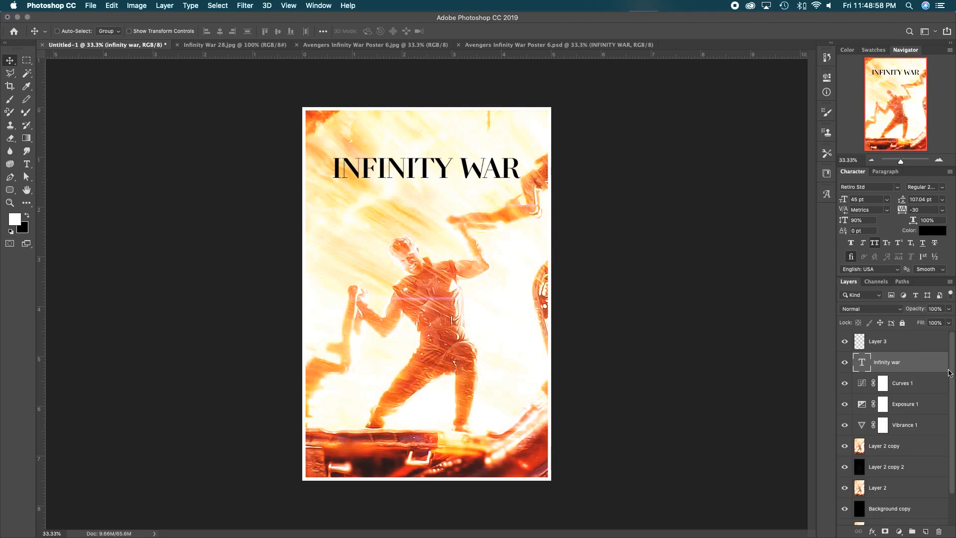
click(875, 314)
click(871, 412)
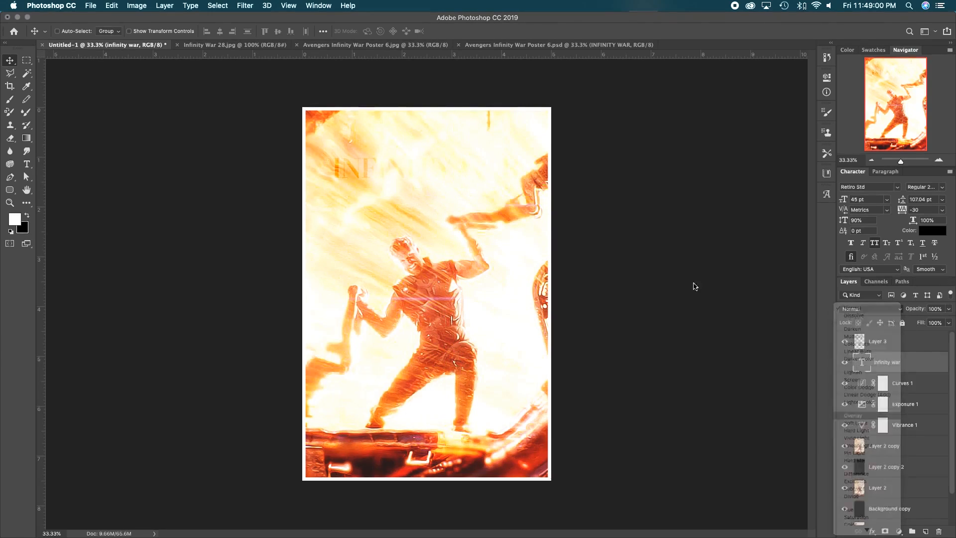
- Try stacking two duplicates of the Overlay title layer and undo both
key(super+j)
key(super+j)
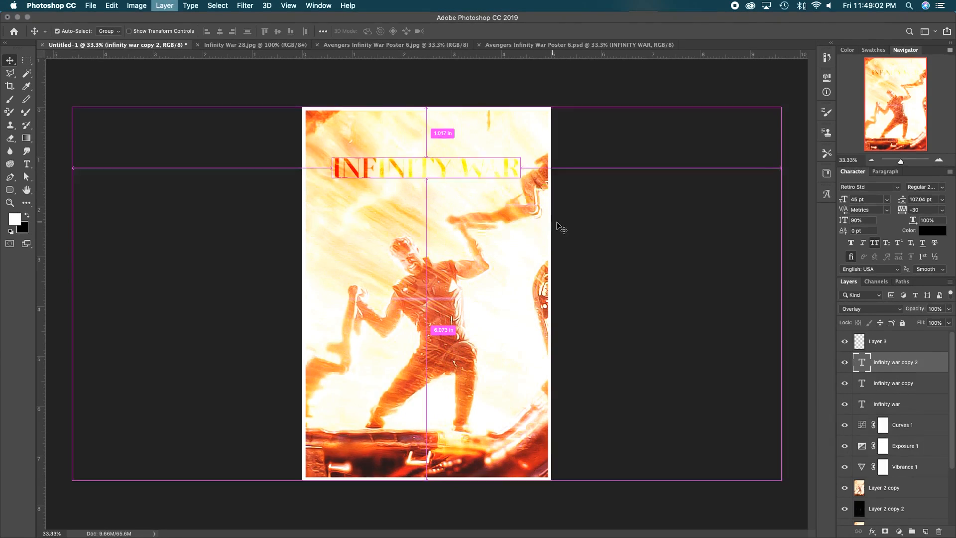
key(super+z)
key(super+z)
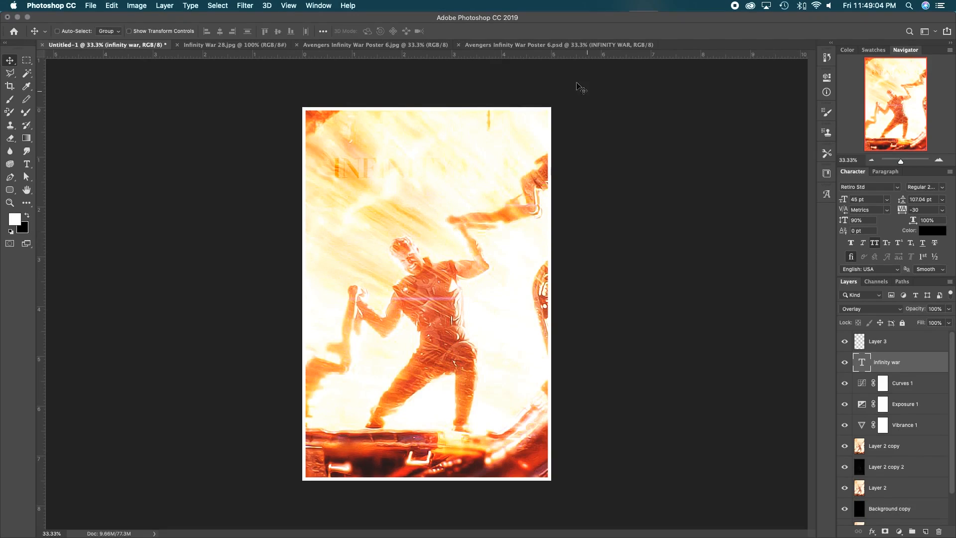
- Hide and reshow the two title copies in Avengers Infinity War Poster 6.psd to examine how the title is built
click(521, 45)
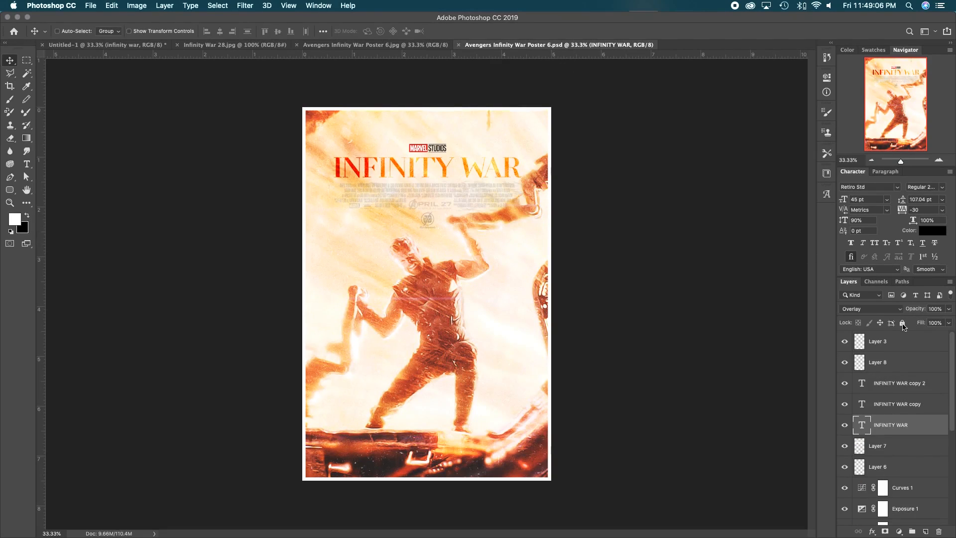
drag(844, 404, 844, 386)
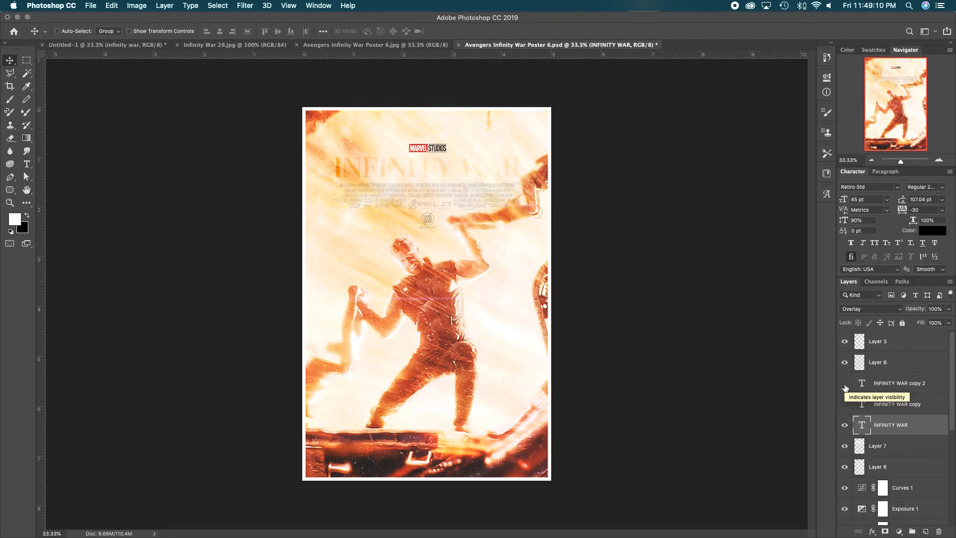
drag(844, 386, 844, 403)
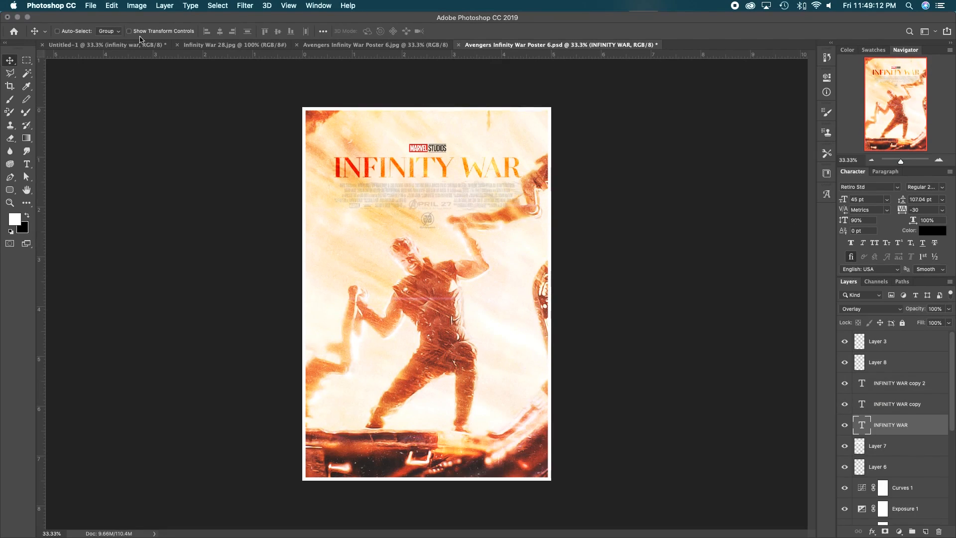
click(141, 44)
- Duplicate the infinity war text layer twice in the working document, keeping the copies in Overlay mode
click(866, 309)
click(866, 310)
key(super+j)
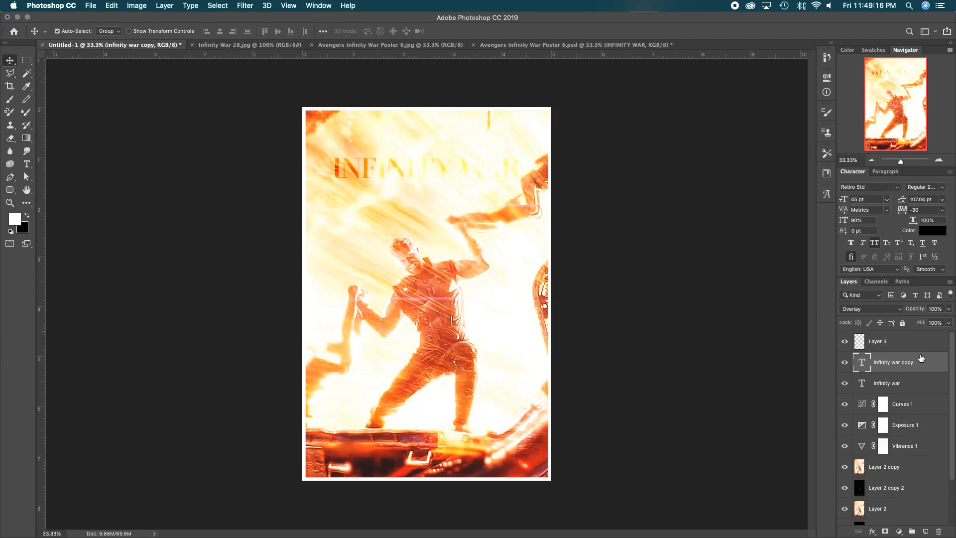
key(super+j)
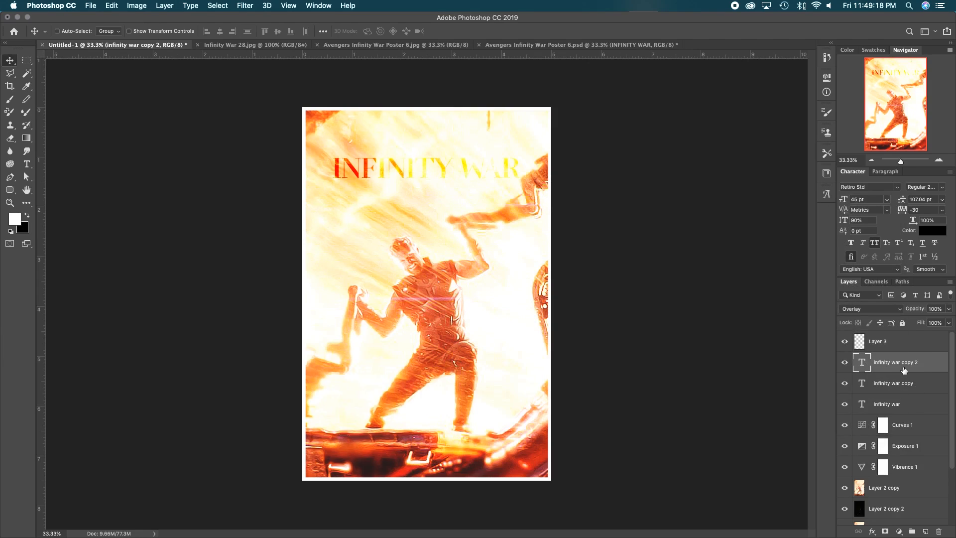
- Set the exposure of the Exposure 1 adjustment layer to -0.02
double_click(862, 448)
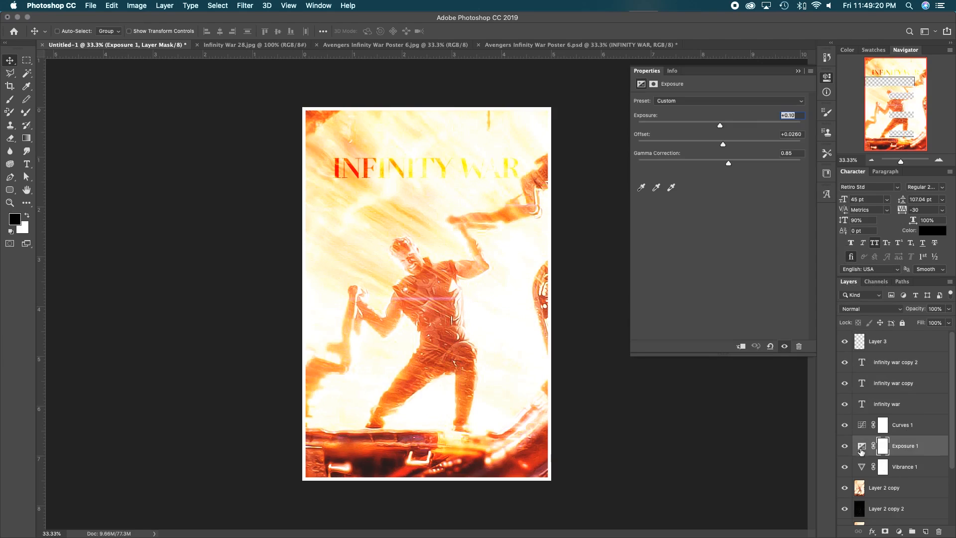
drag(721, 127, 719, 126)
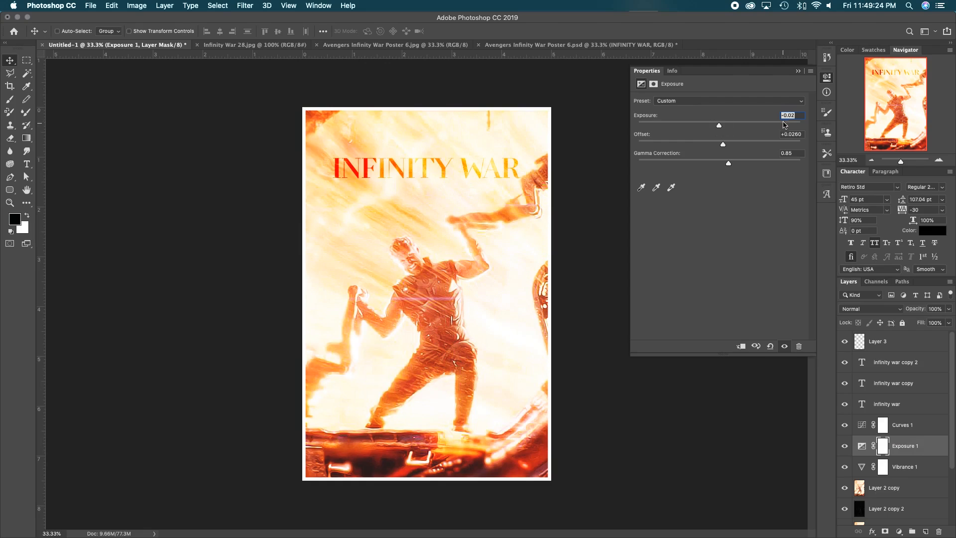
click(798, 73)
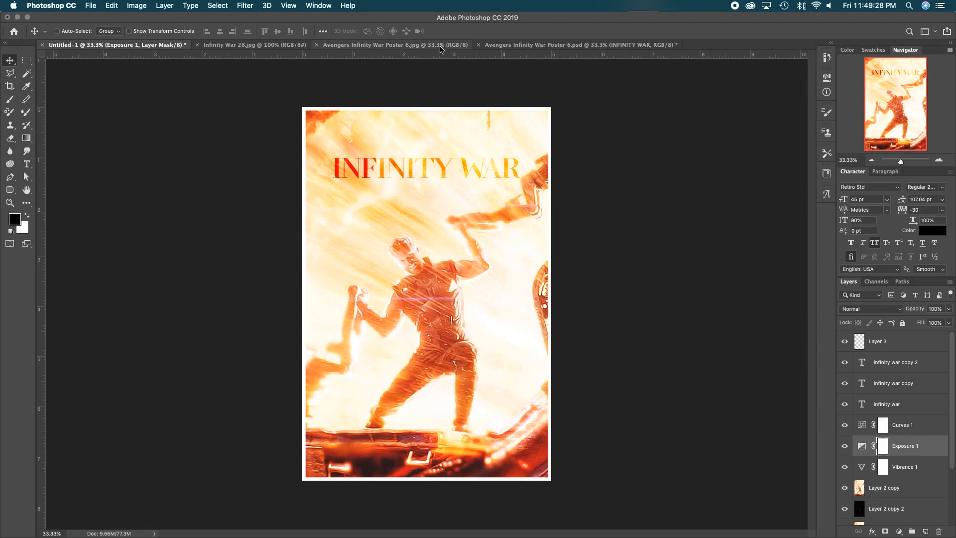
- Close Avengers Infinity War Poster 6.psd without saving its changes
click(478, 47)
click(479, 46)
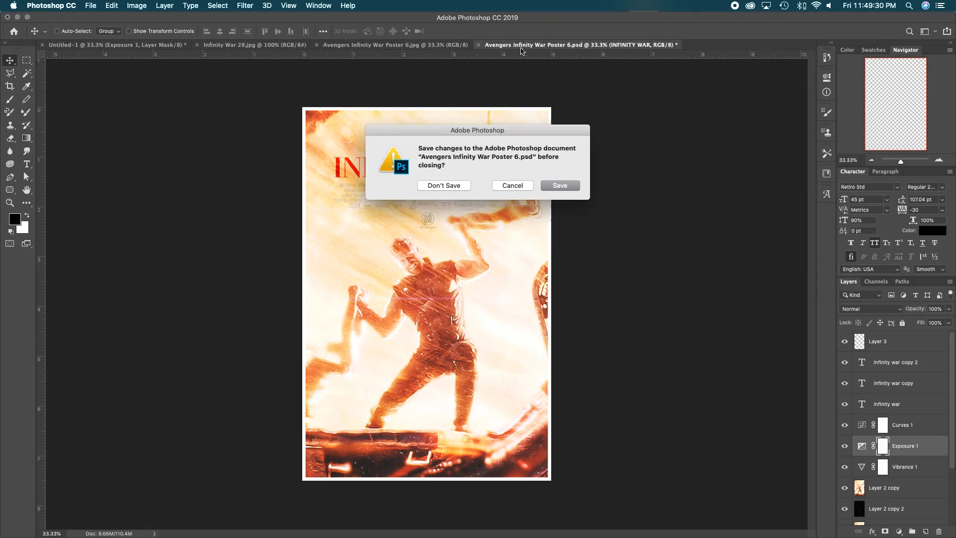
click(457, 186)
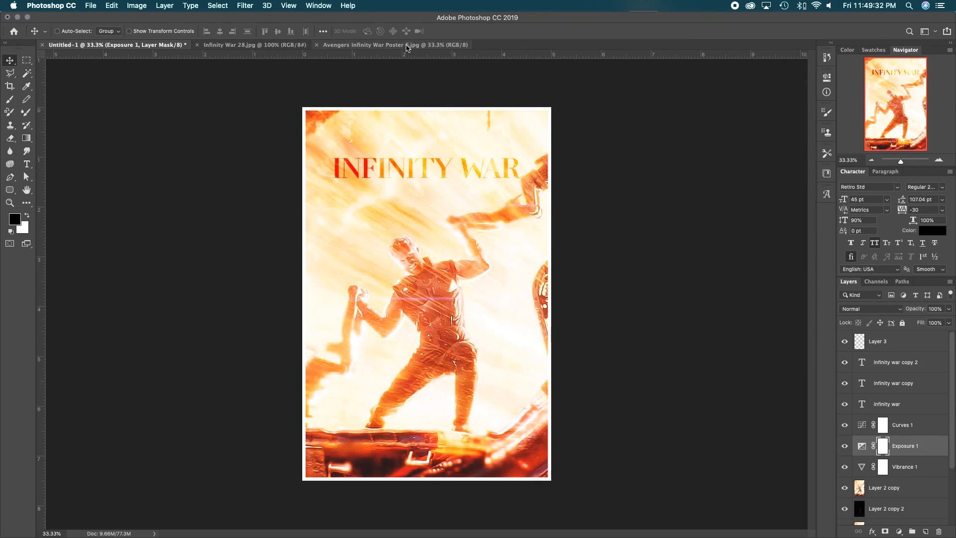
- Compare the working document's title and grading with the finished poster JPG
click(373, 48)
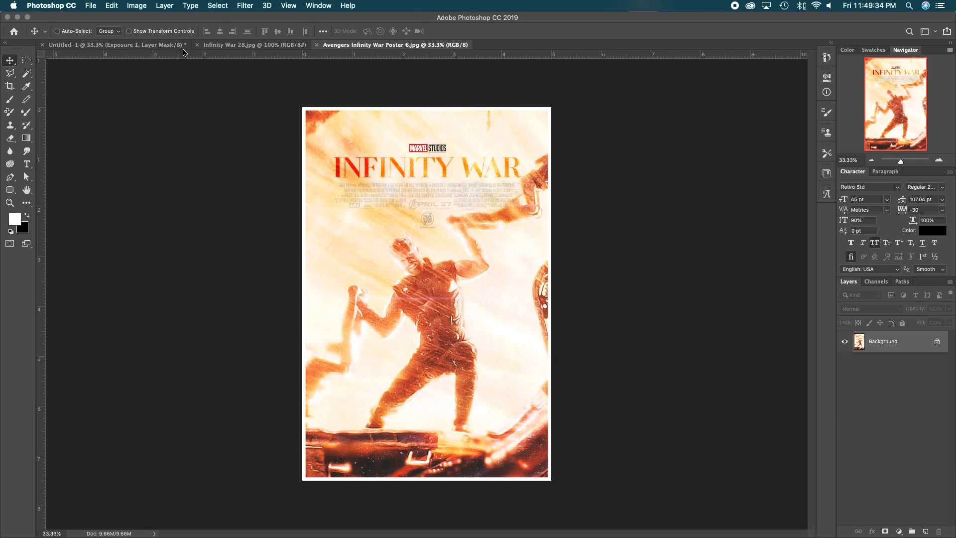
click(151, 47)
click(348, 49)
click(164, 48)
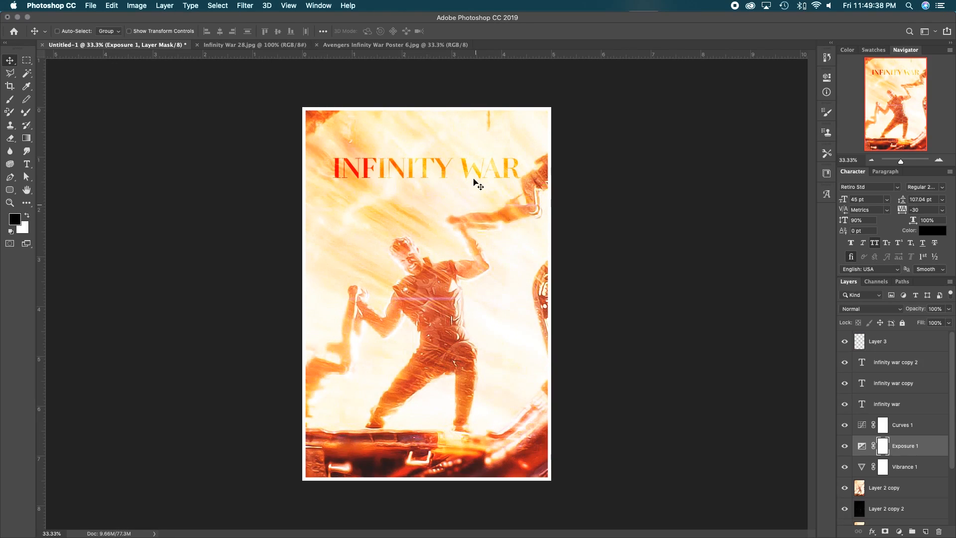
- Reopen Avengers Infinity War Poster 6.psd to examine its layers and remaining poster text, and close it again
click(90, 5)
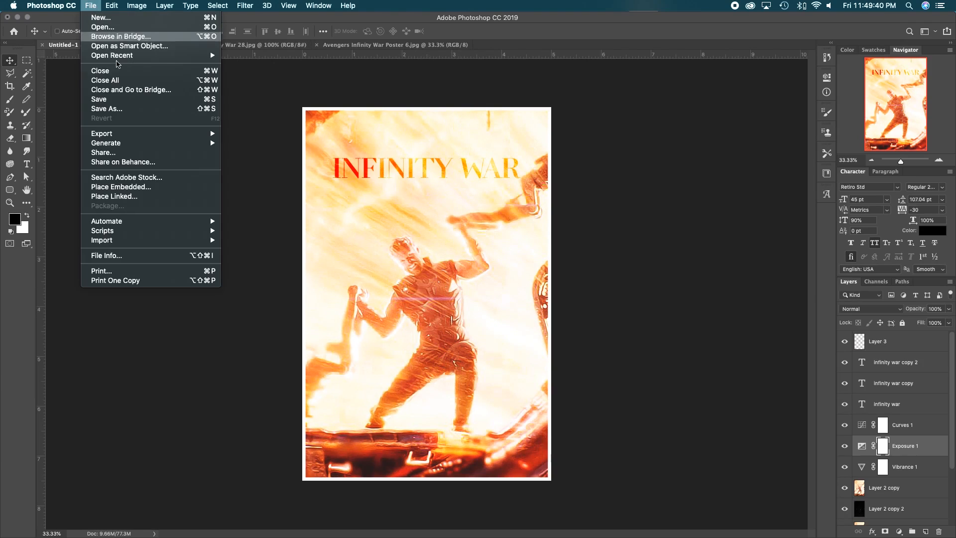
mouse_move(112, 55)
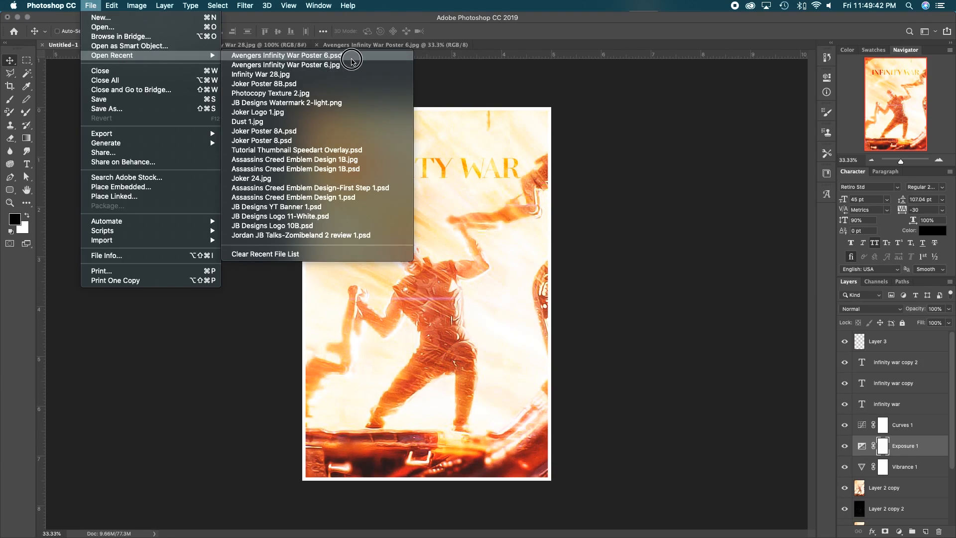
click(351, 58)
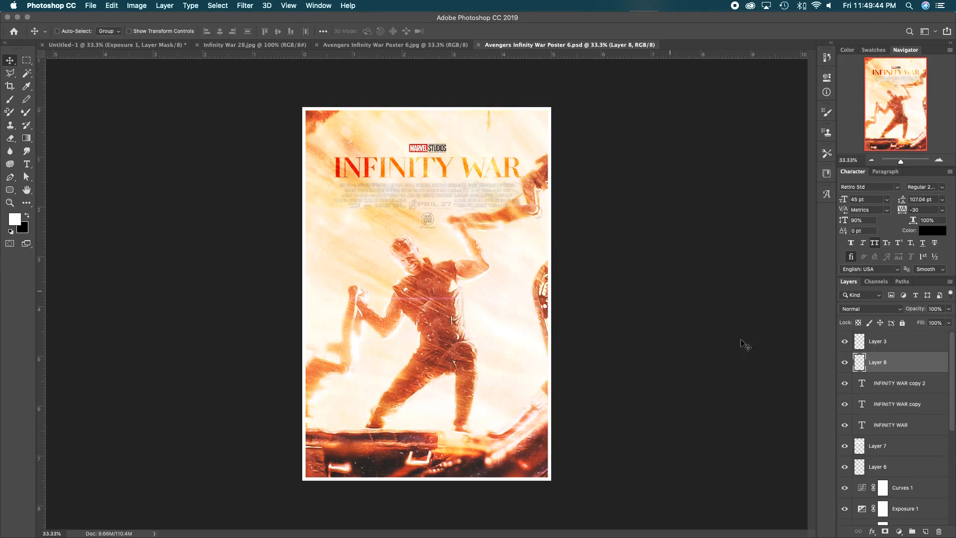
click(477, 45)
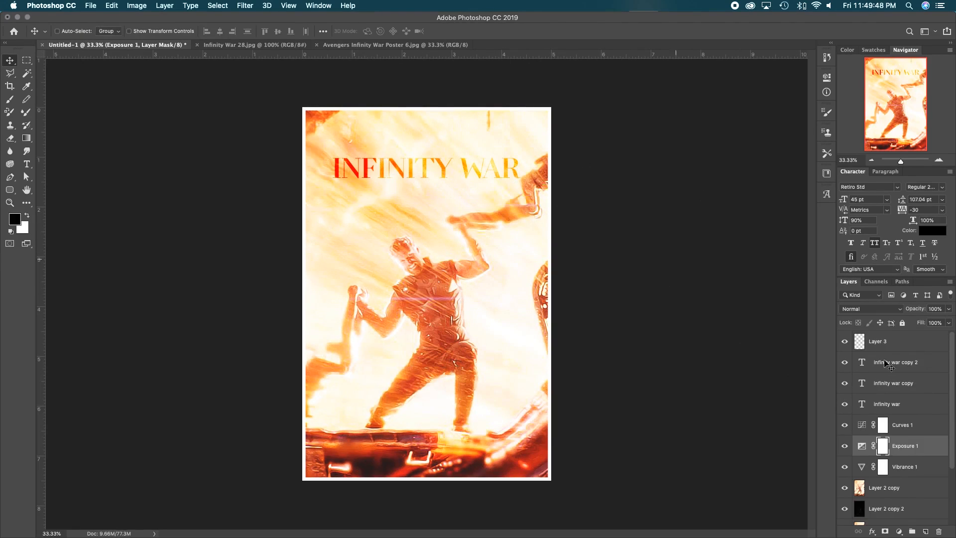
- Review the font and blend mode settings of the infinity war text layer and its copies
click(890, 368)
click(900, 404)
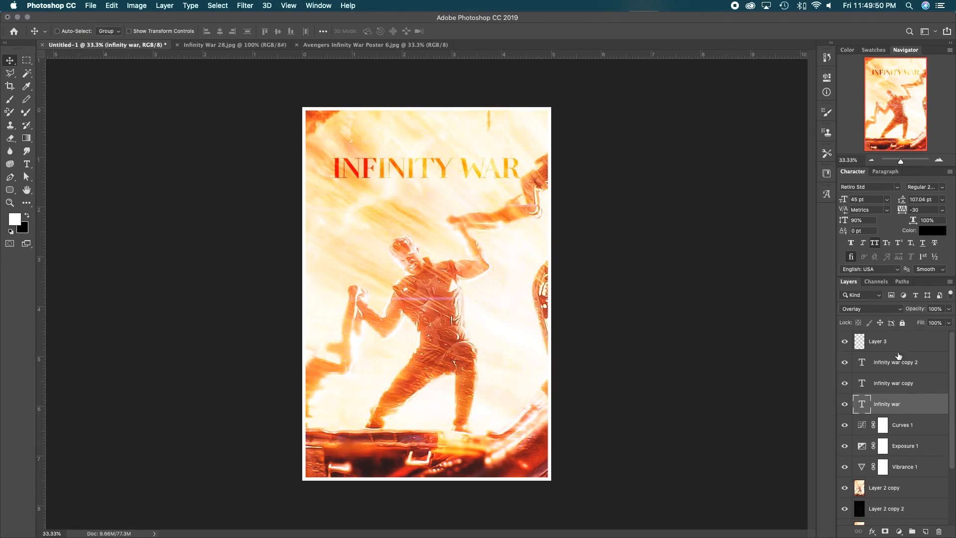
click(867, 187)
key(alt+bracketright)
key(alt+bracketright)
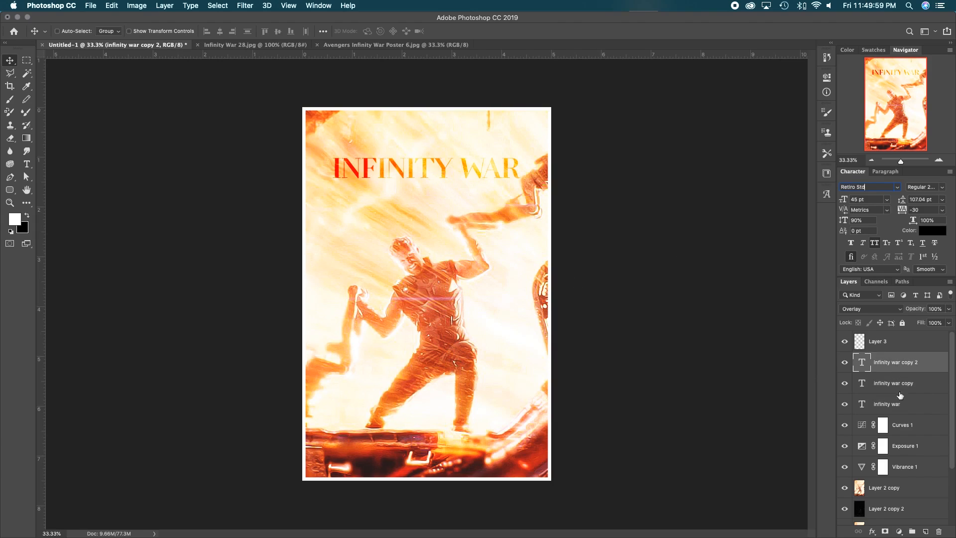
click(858, 312)
click(732, 330)
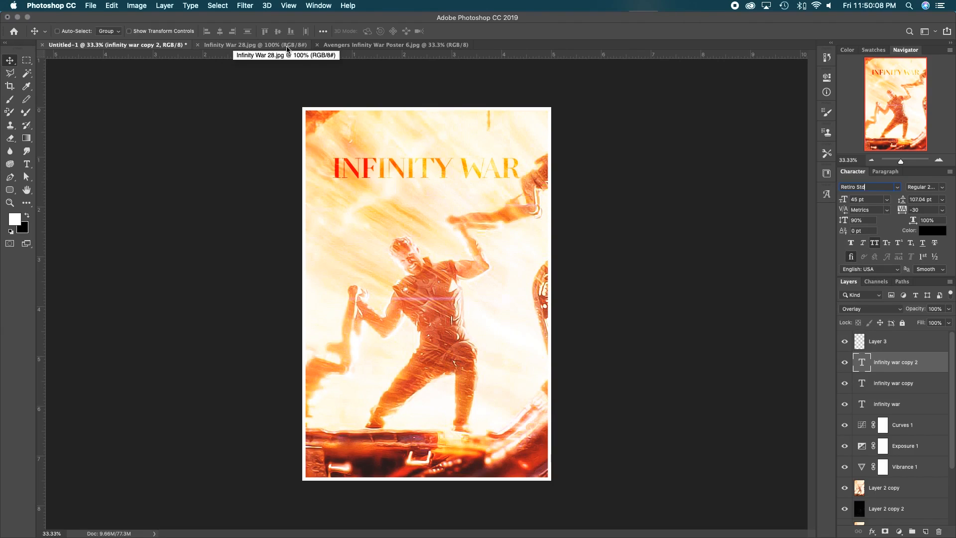
- Open JB Designs Watermark 2-light.png, copy the logo into the working document and shrink it to a small mark centred below the title
click(91, 5)
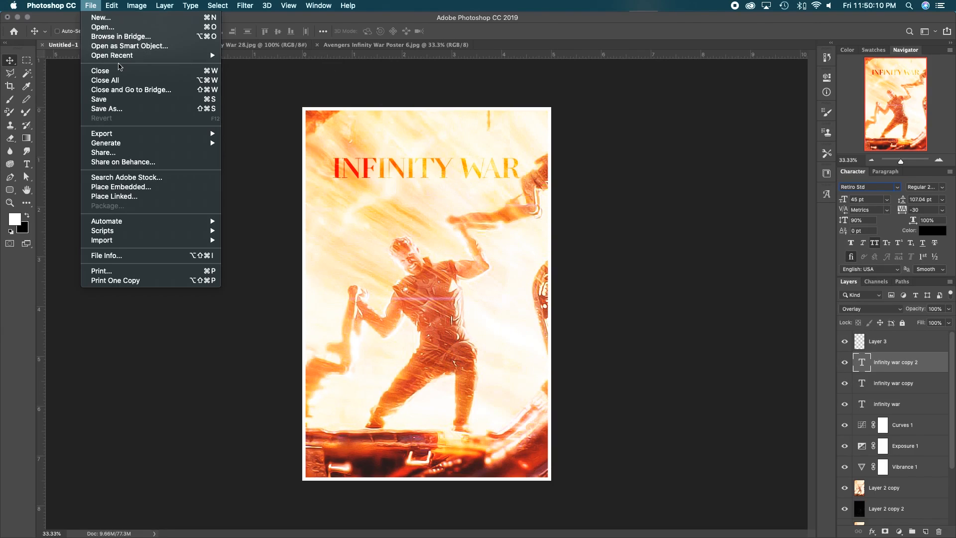
mouse_move(121, 56)
click(352, 107)
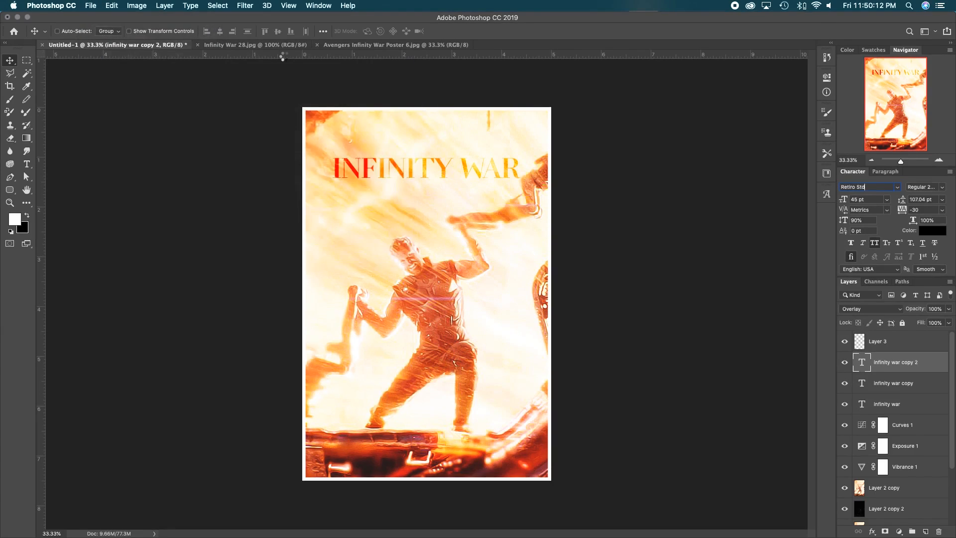
drag(476, 197, 463, 276)
key(super+t)
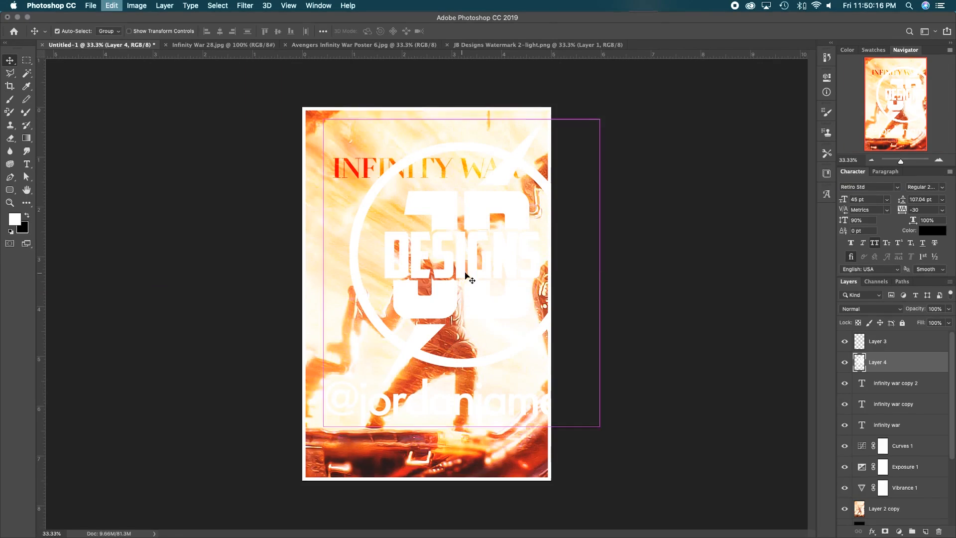
drag(600, 273, 424, 220)
key(Return)
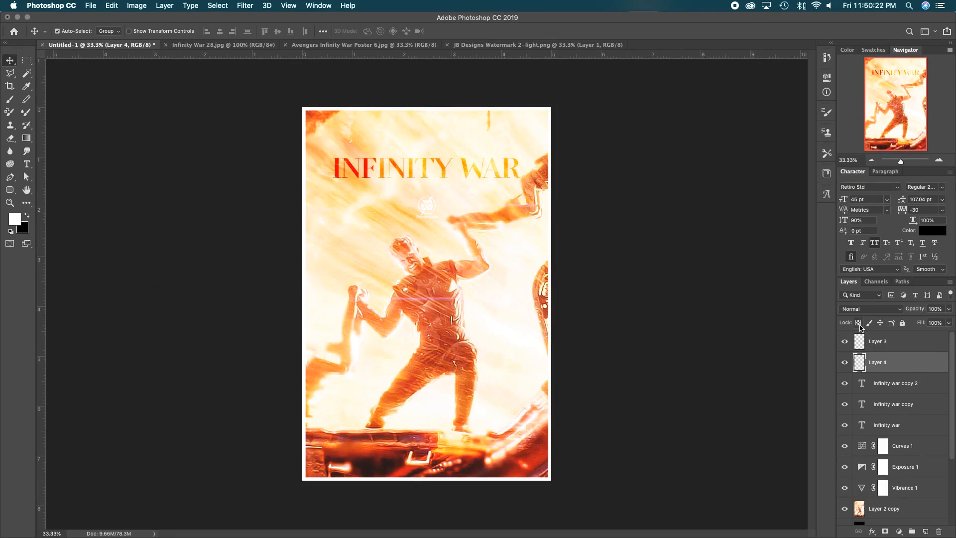
- Invert the watermark to dark, set its opacity to 25%, move it slightly lower and close its source file
key(super+i)
drag(916, 309, 879, 309)
drag(437, 214, 438, 230)
click(447, 45)
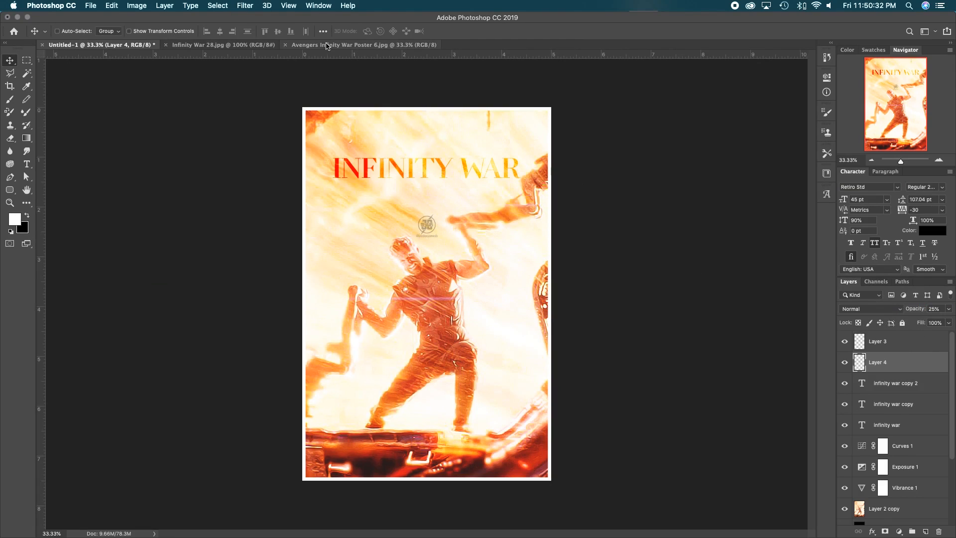
- Open Avengers Infinity War poster creds 1.jpg and copy its credits block with the April 27 date beneath the working document's title
click(91, 6)
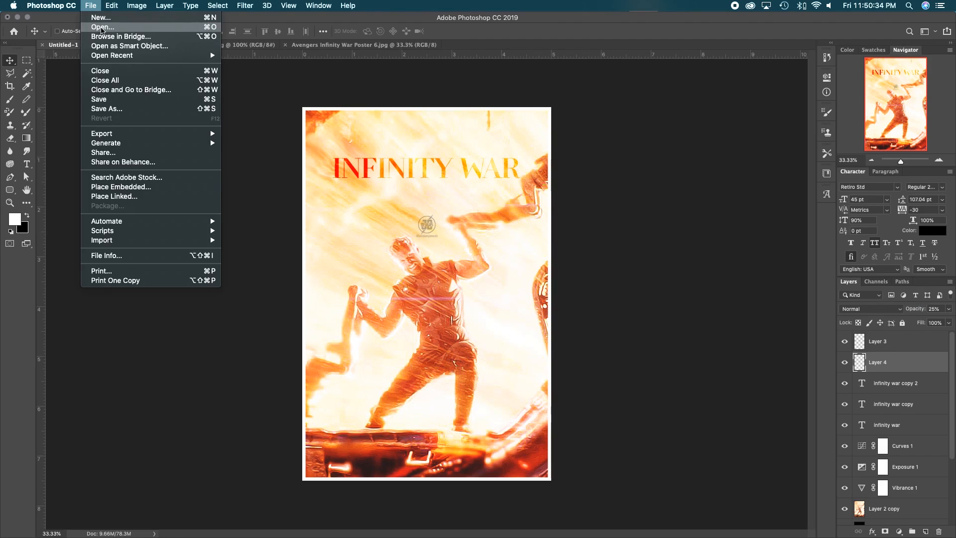
click(105, 31)
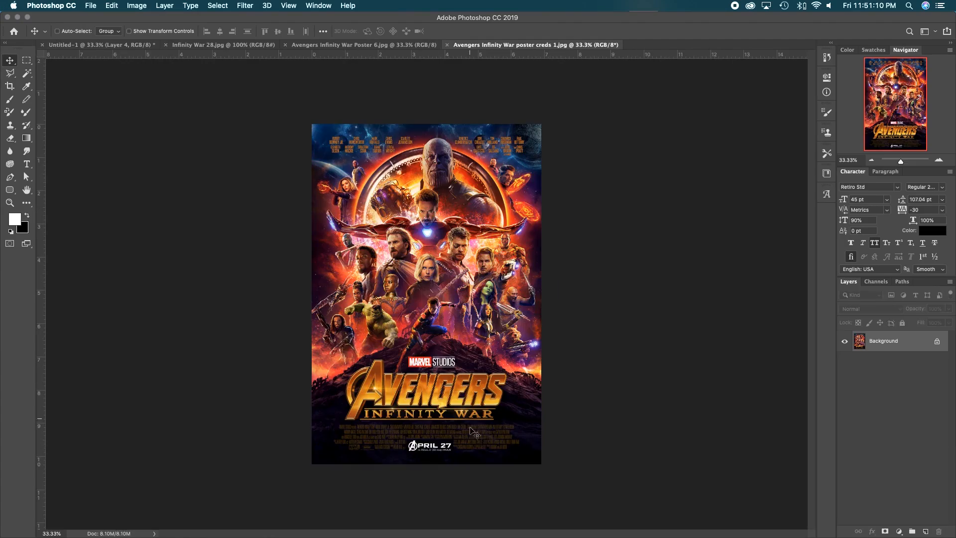
click(938, 161)
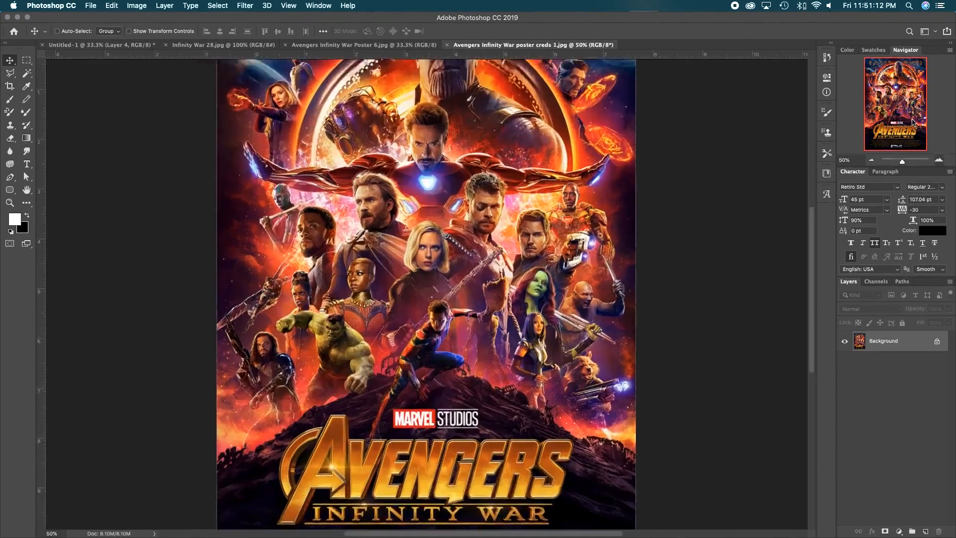
click(28, 60)
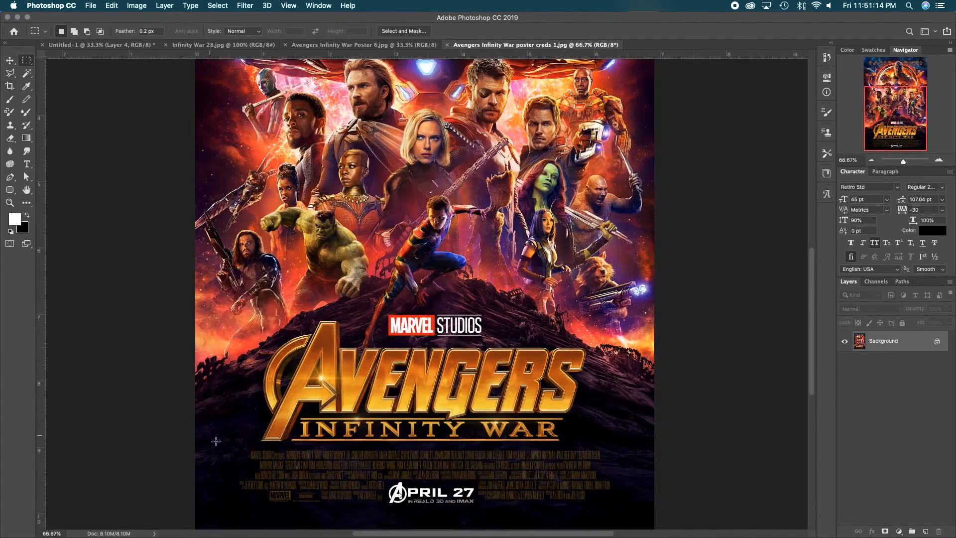
drag(235, 447, 614, 505)
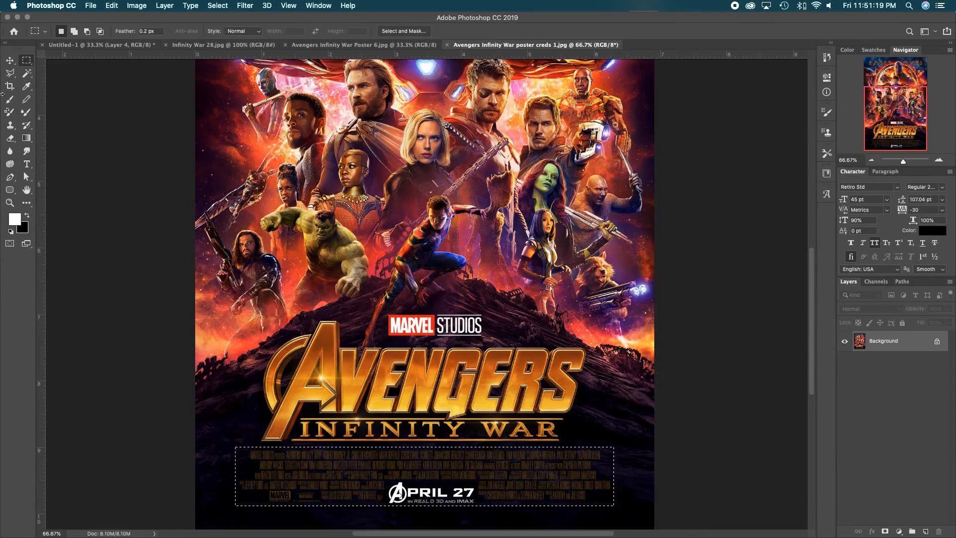
click(10, 60)
drag(334, 333, 428, 204)
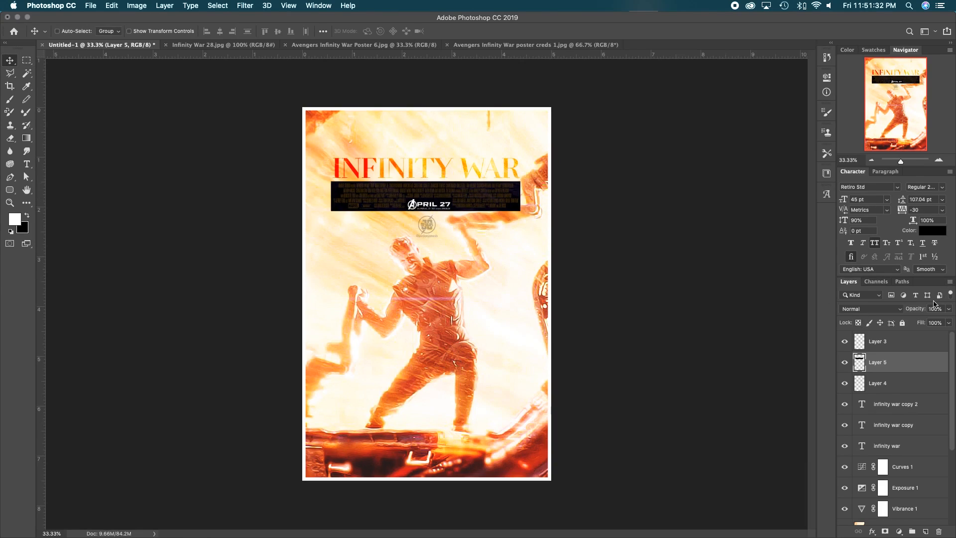
- Desaturate the pasted credits block layer
click(136, 6)
mouse_move(176, 33)
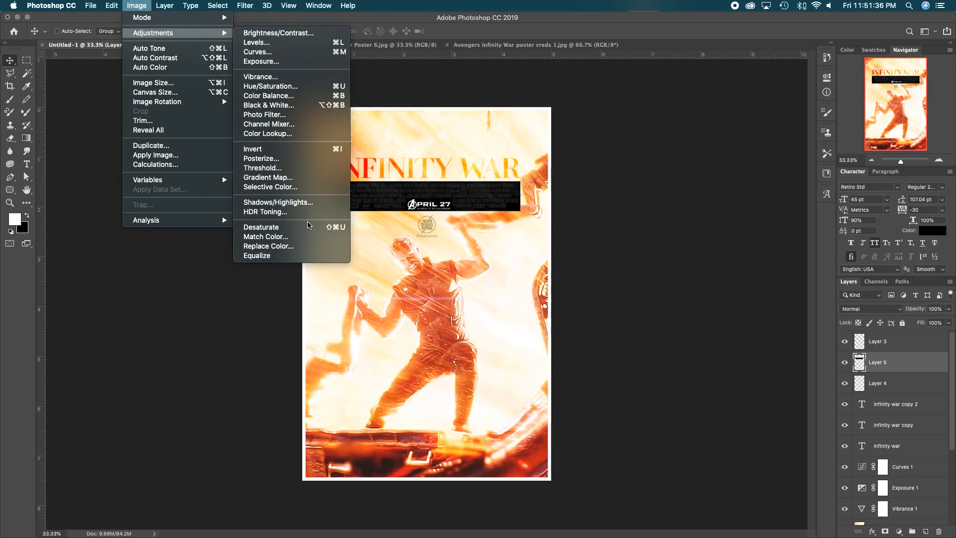
click(586, 221)
double_click(941, 159)
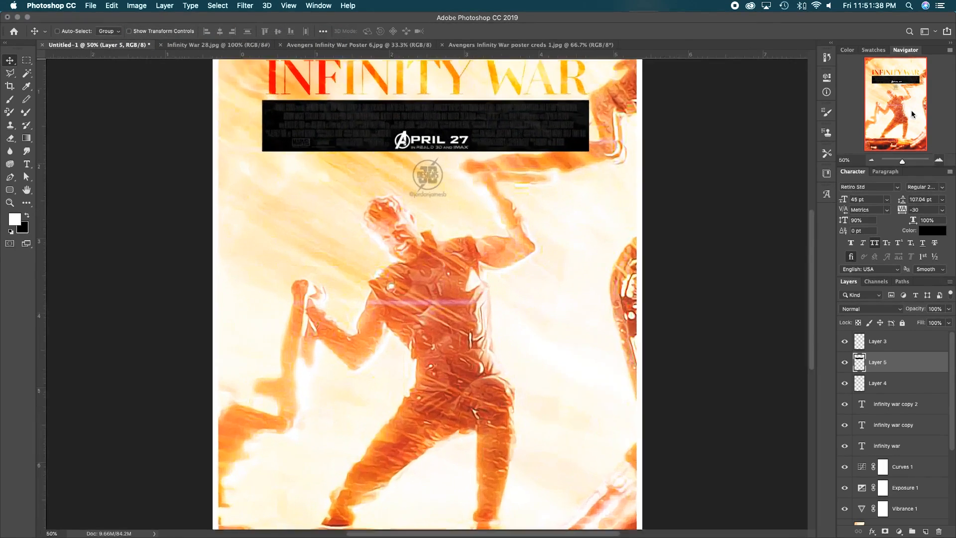
drag(905, 99, 896, 108)
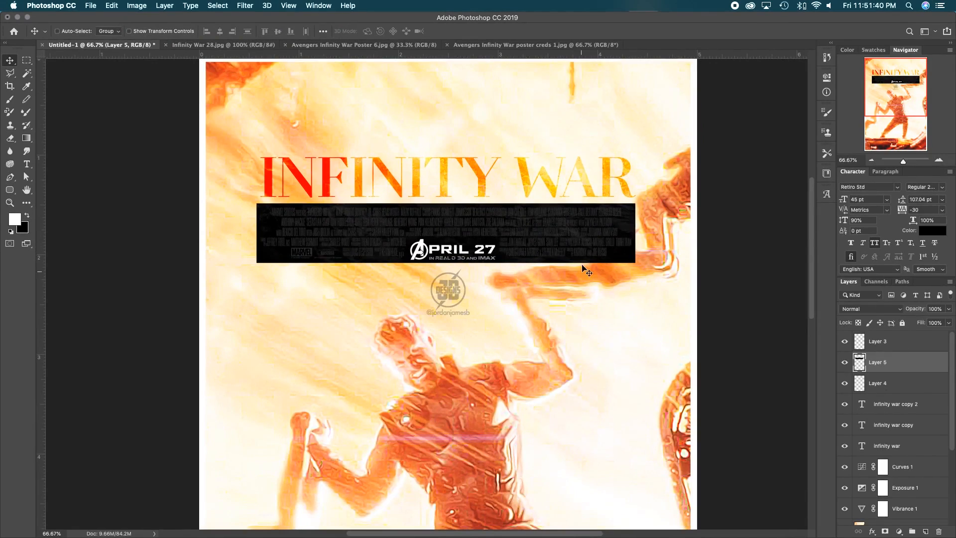
- Invert the credits block and set its layer's blend mode to Multiply
click(881, 312)
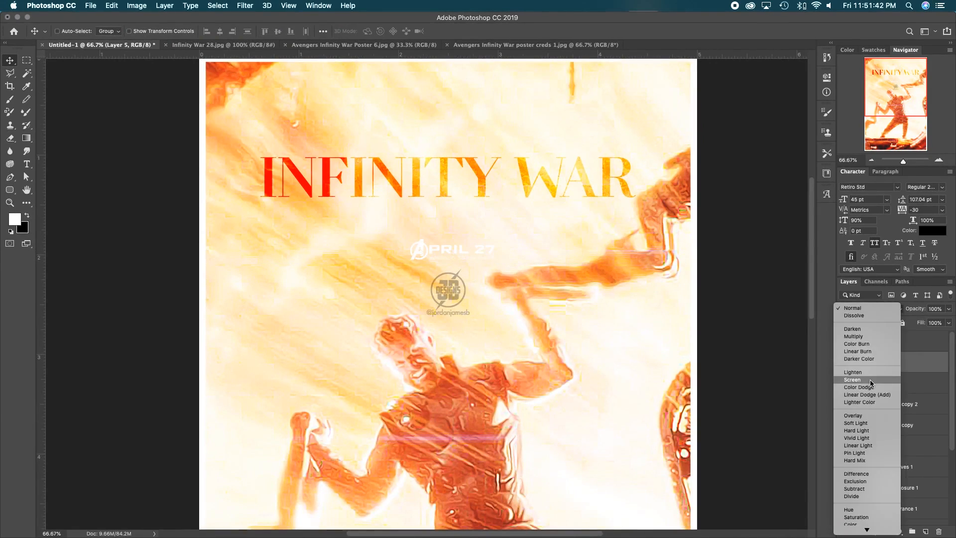
click(870, 354)
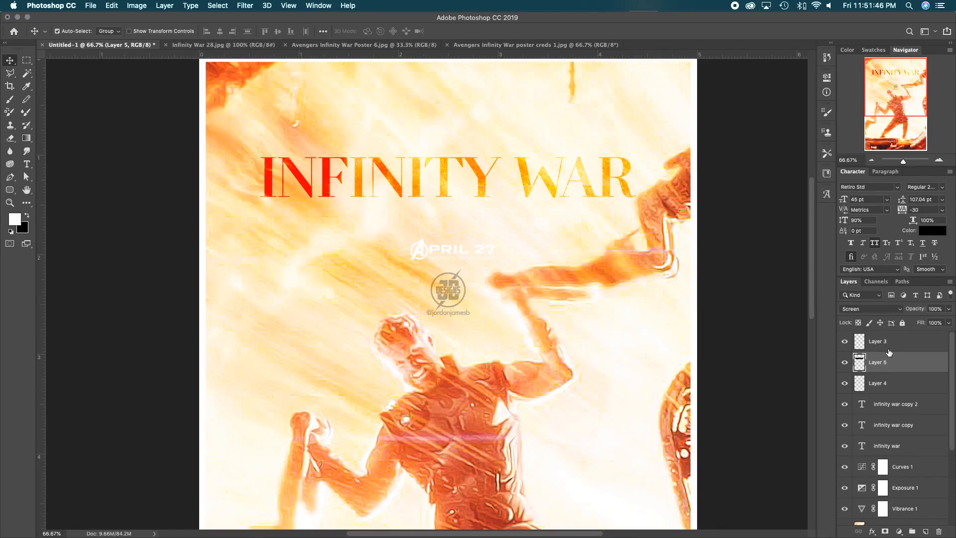
click(871, 309)
click(859, 264)
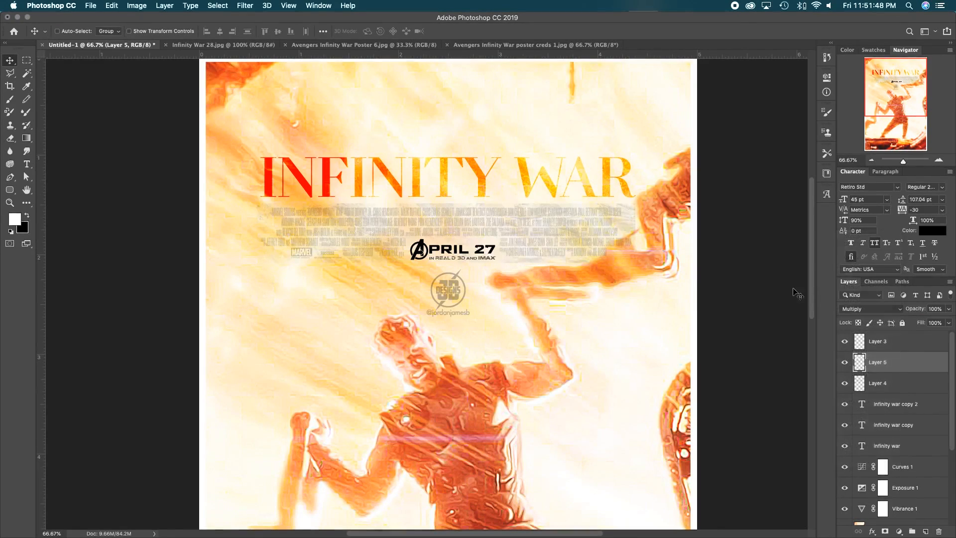
- Apply Curves to the credits layer, raising the black point input to 74 and pulling in the white point to clear the grey background
click(940, 159)
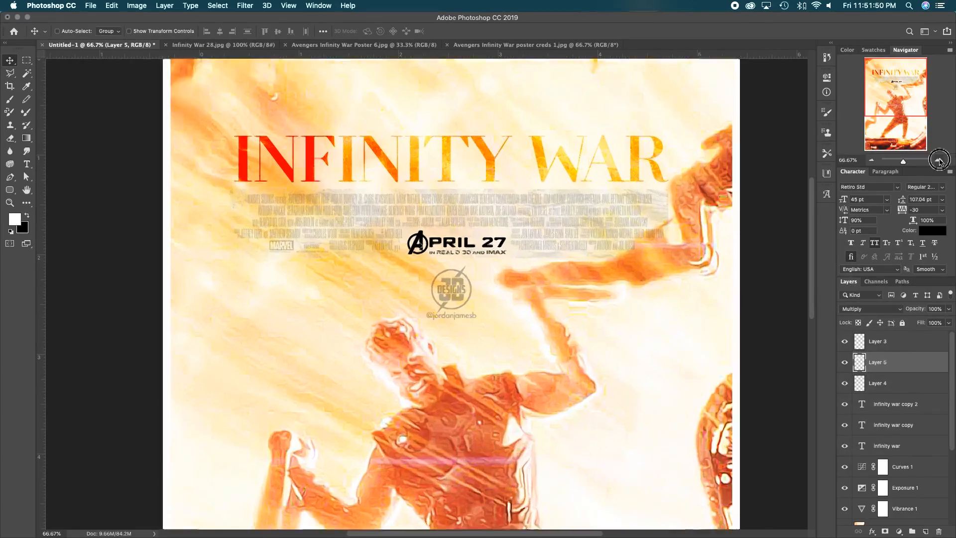
click(940, 159)
drag(894, 89, 906, 88)
drag(737, 105, 670, 177)
drag(132, 233, 561, 253)
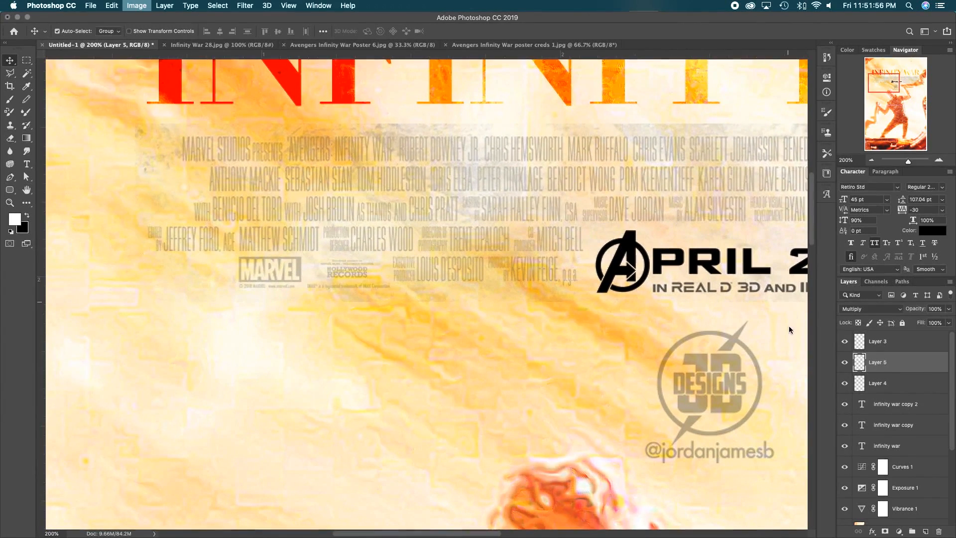
key(super+m)
drag(670, 316, 704, 332)
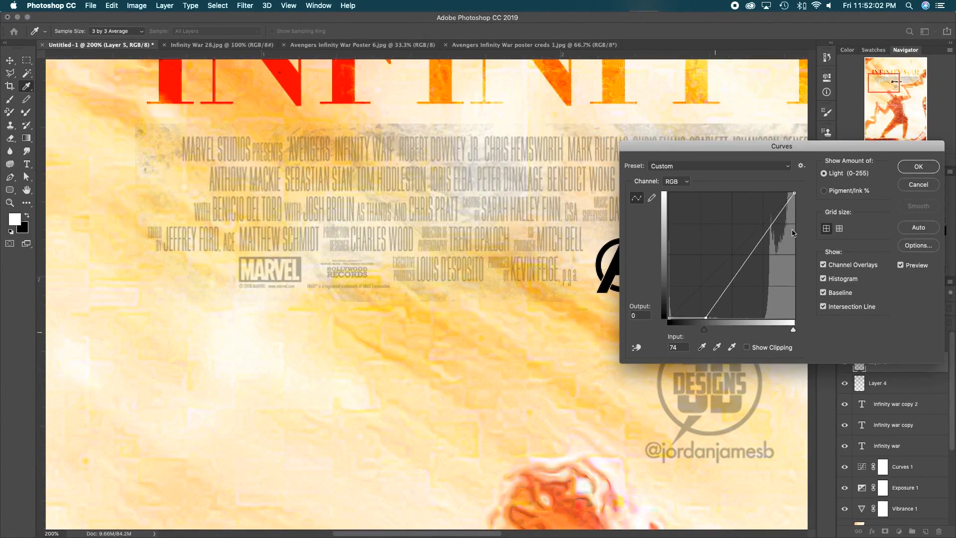
mouse_move(794, 194)
mouse_down()
mouse_move(801, 218)
mouse_move(799, 187)
mouse_move(773, 188)
mouse_move(788, 189)
mouse_up()
key(Return)
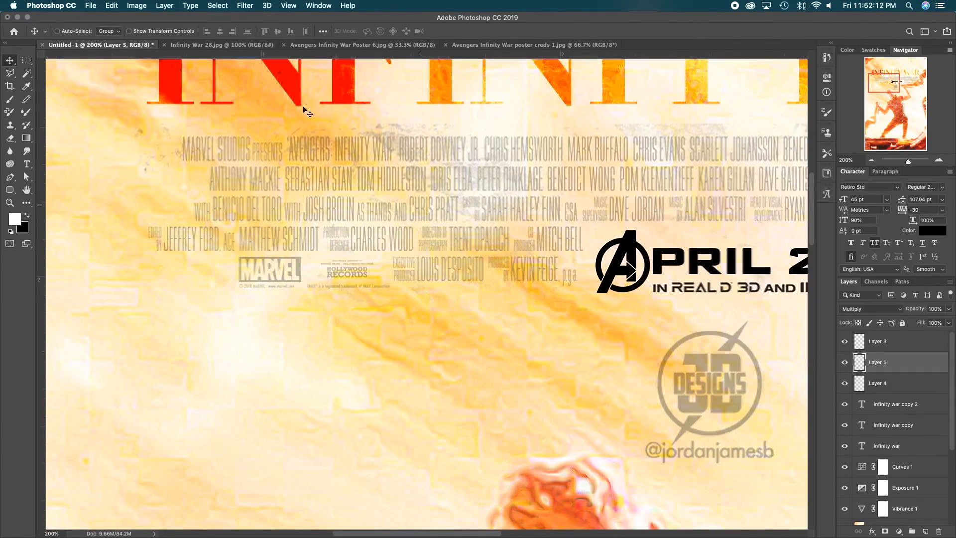
- Erase the leftover grey texture around the edges of the credits text with a small 20 px eraser
key(e)
key(bracketleft)
key(bracketleft)
key(bracketleft)
key(bracketleft)
key(bracketleft)
key(bracketleft)
key(bracketleft)
key(bracketleft)
key(bracketleft)
key(bracketleft)
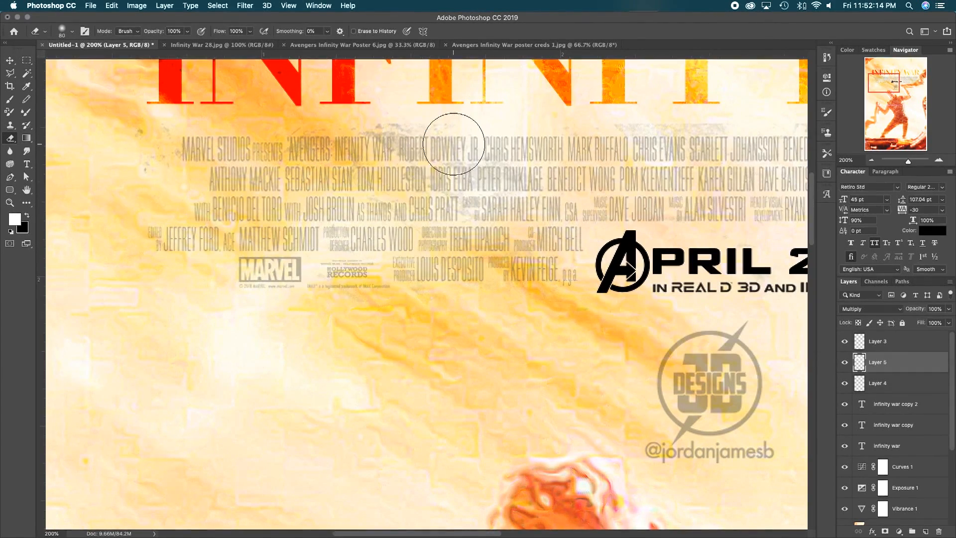
drag(458, 122, 300, 124)
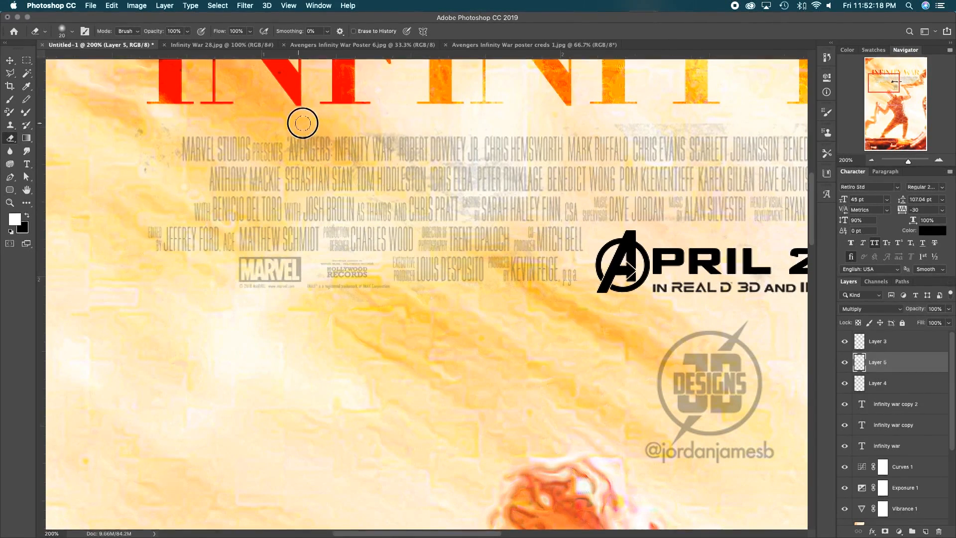
drag(798, 128, 502, 142)
mouse_move(551, 136)
mouse_down()
mouse_move(733, 136)
mouse_move(628, 139)
mouse_up()
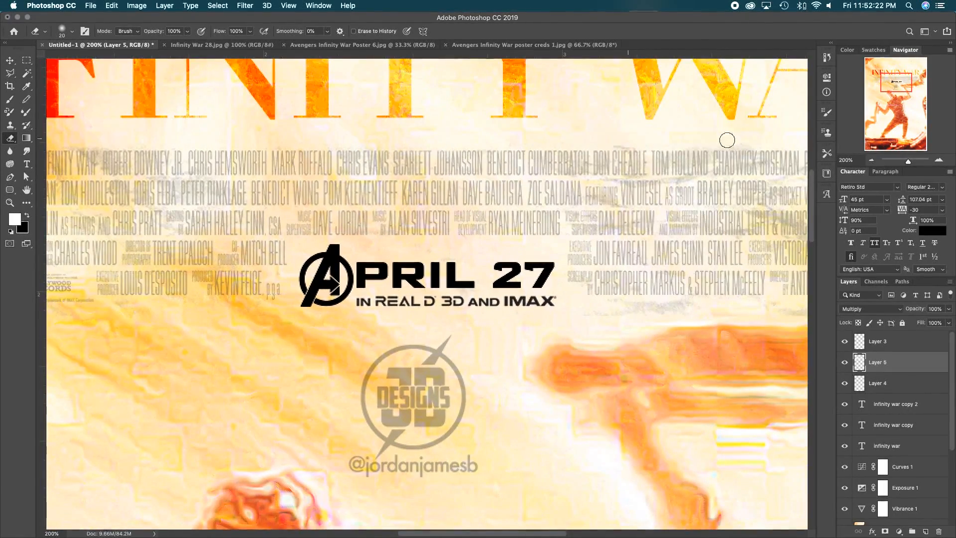
drag(726, 141, 472, 138)
drag(402, 316, 702, 311)
mouse_move(718, 228)
mouse_down()
mouse_move(720, 117)
mouse_move(719, 177)
mouse_move(691, 217)
mouse_move(709, 202)
mouse_move(697, 129)
mouse_move(695, 148)
mouse_move(669, 136)
mouse_up()
mouse_move(616, 137)
mouse_down()
mouse_move(670, 136)
mouse_move(691, 195)
mouse_up()
- Outline the April 27 release date with the Polygonal Lasso, lighten it to grey with Hue/Saturation and deselect
key(space)
drag(521, 274, 576, 265)
scroll(577, 264, left, 5)
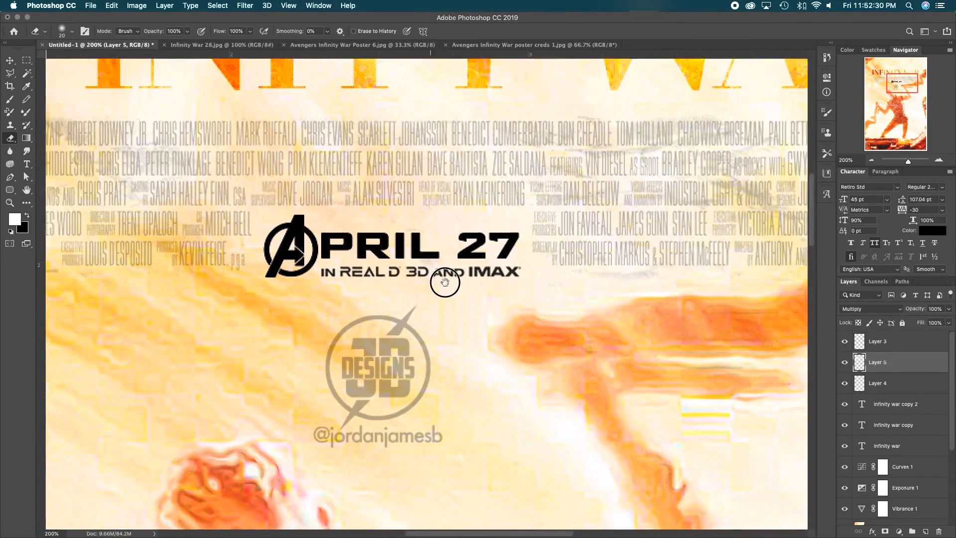
key(l)
click(355, 292)
click(364, 225)
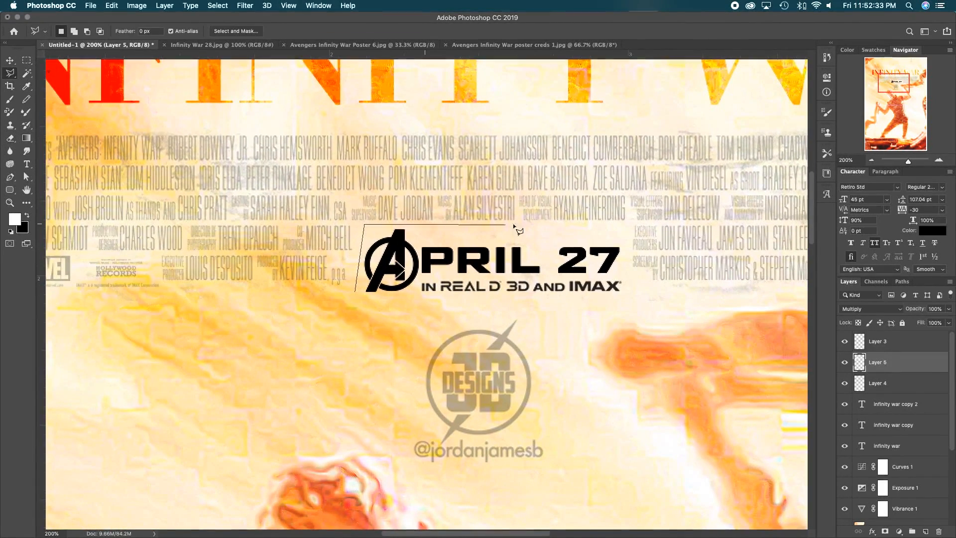
click(627, 229)
click(627, 304)
click(356, 295)
key(super+u)
drag(673, 388, 706, 389)
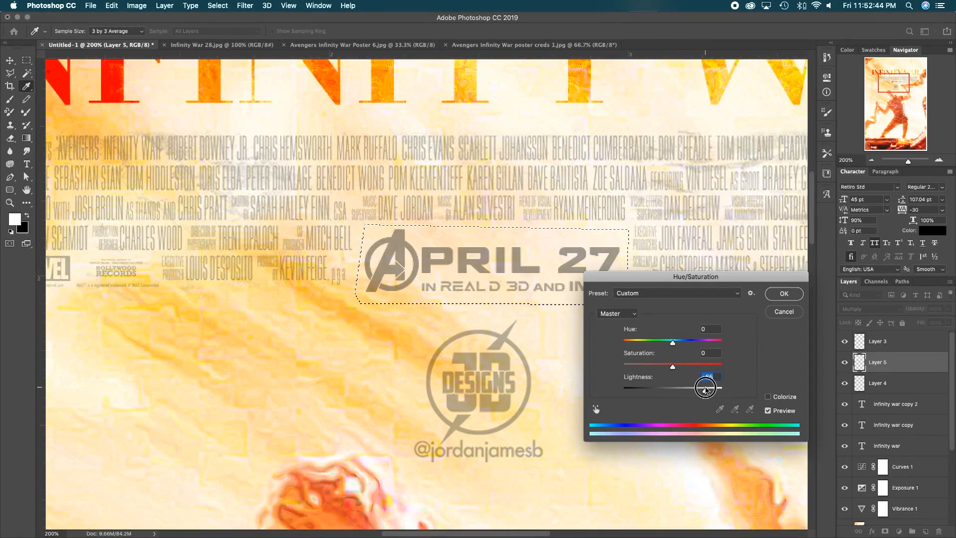
key(Return)
key(l)
key(super+d)
key(v)
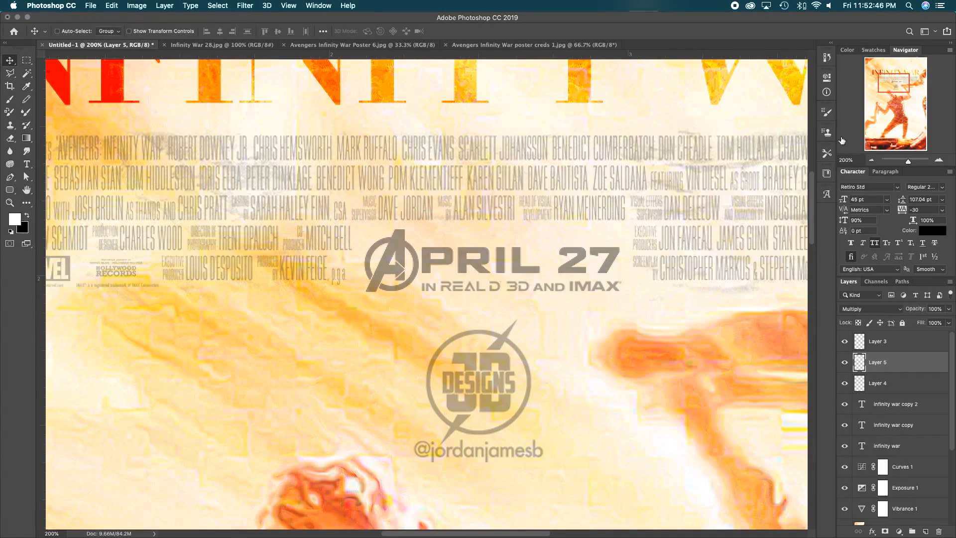
- Close the Avengers Infinity War poster creds 1.jpg source document
key(super+minus)
key(super+minus)
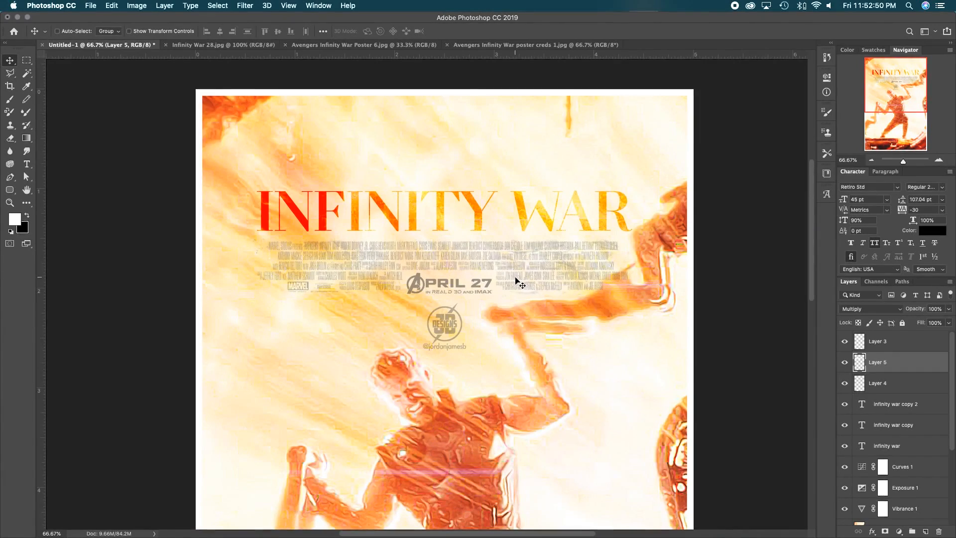
click(462, 44)
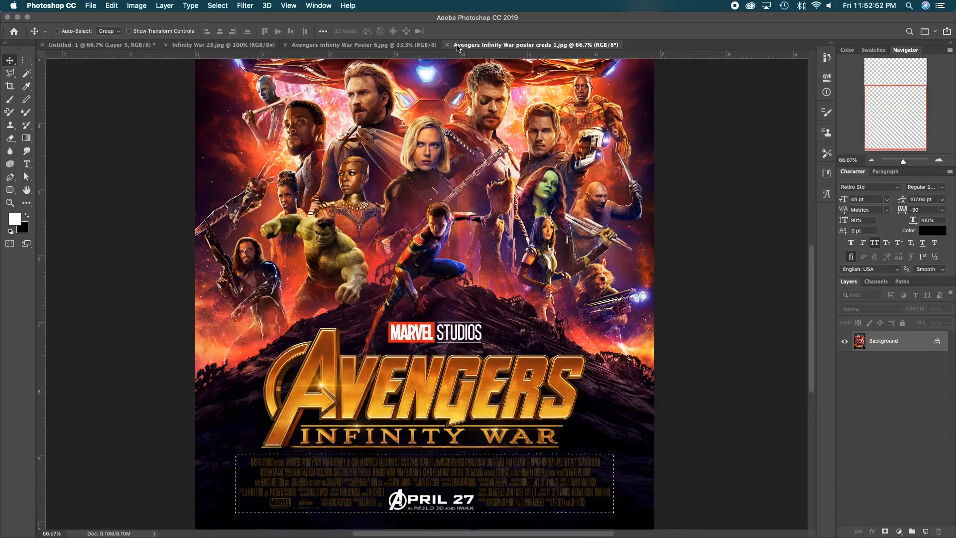
click(447, 45)
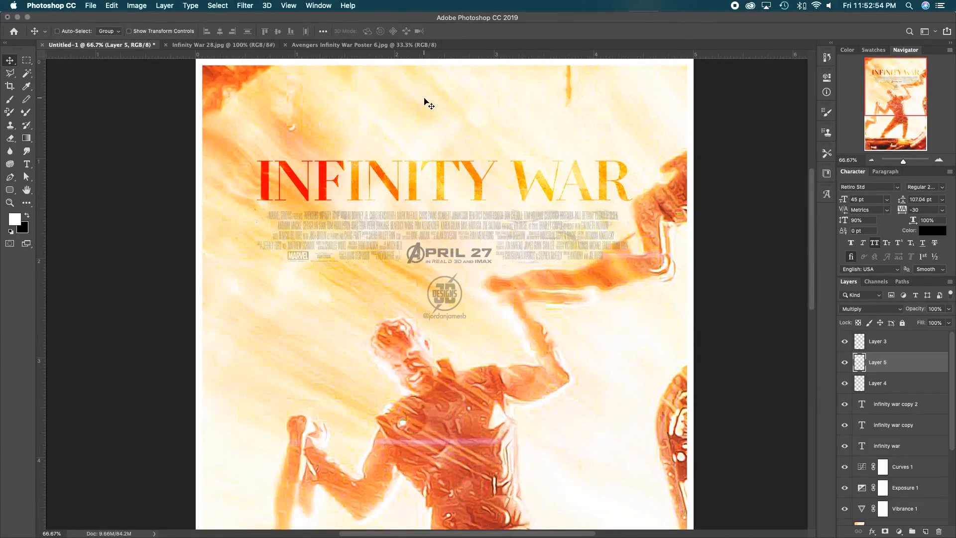
- Check the whole poster with the credits layer hidden and shown, and compare it with the Avengers Infinity War Poster 6.jpg reference
scroll(458, 169, up, 2)
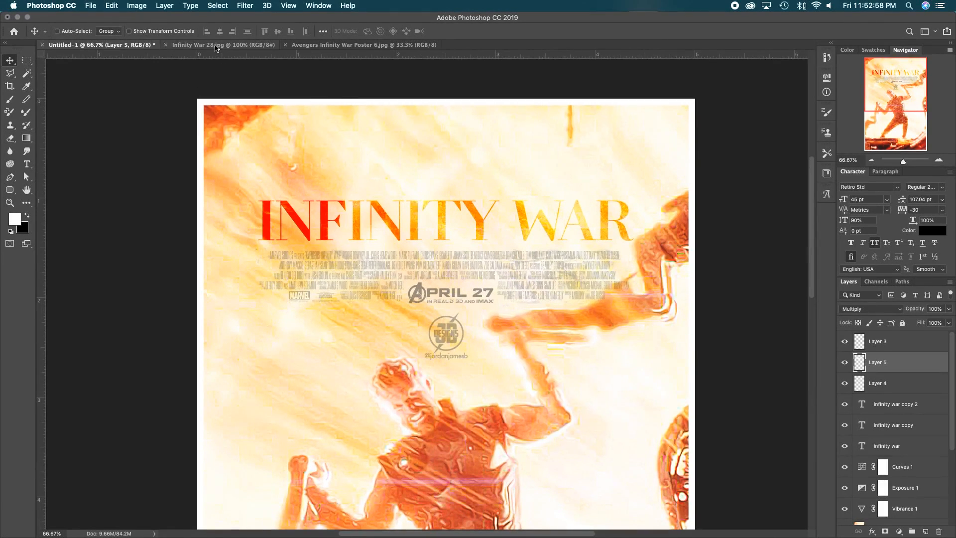
click(872, 161)
click(872, 161)
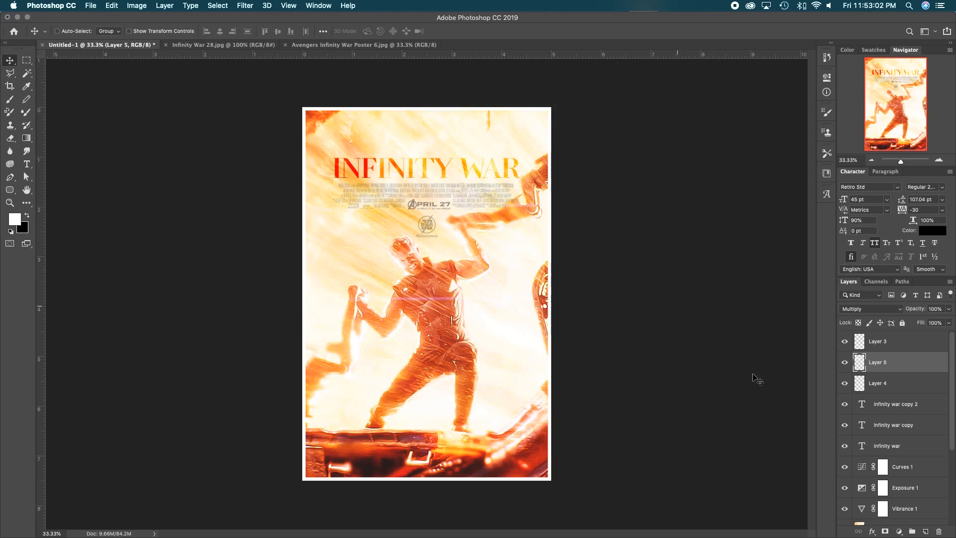
click(844, 364)
click(845, 366)
click(379, 44)
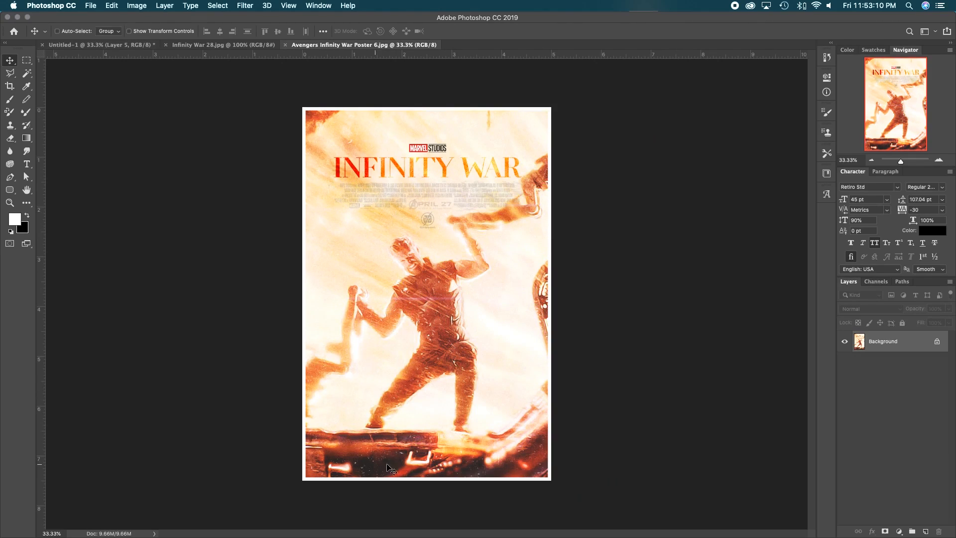
click(126, 47)
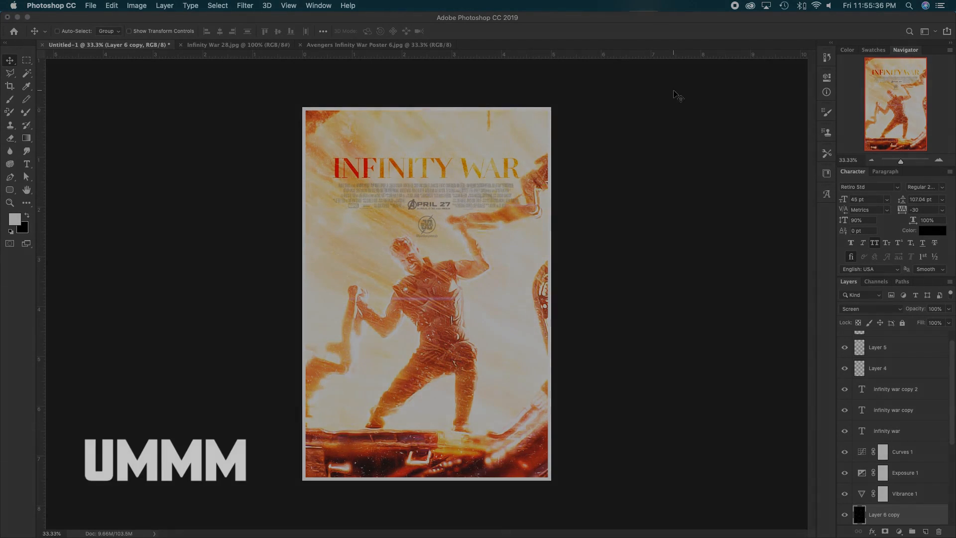
- Close the Avengers Infinity War Poster 6.jpg reference and the Infinity War 28.jpg still, leaving only the poster document open
click(305, 48)
click(300, 45)
click(184, 47)
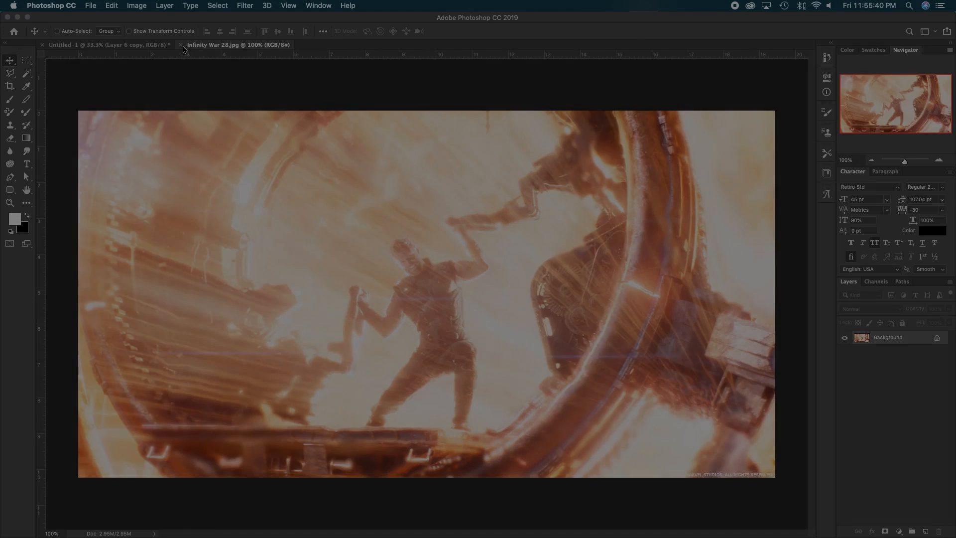
click(144, 45)
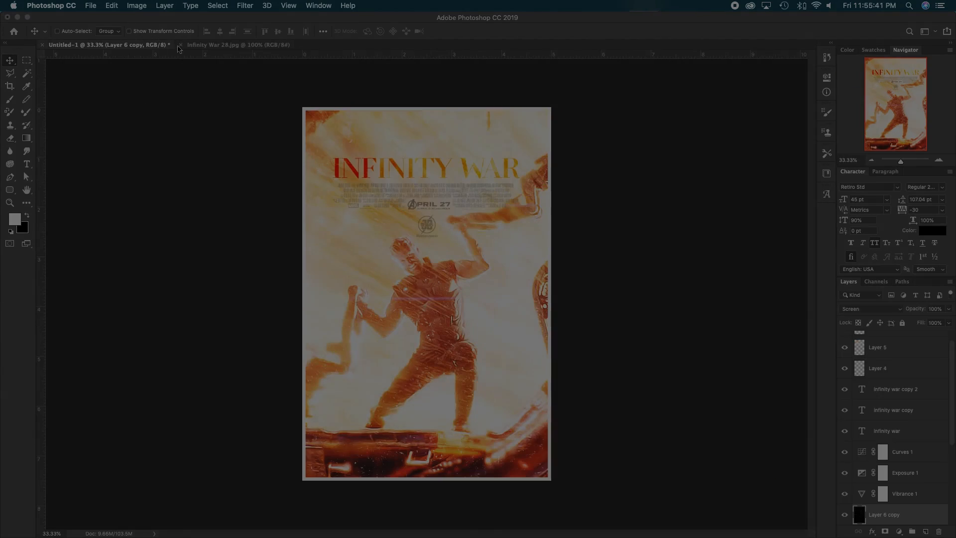
click(227, 48)
click(160, 47)
click(212, 47)
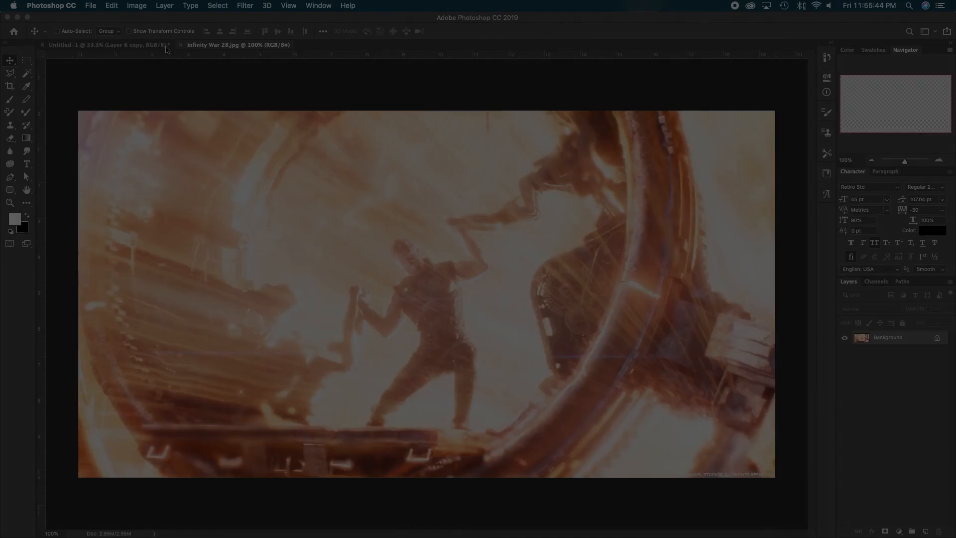
click(154, 47)
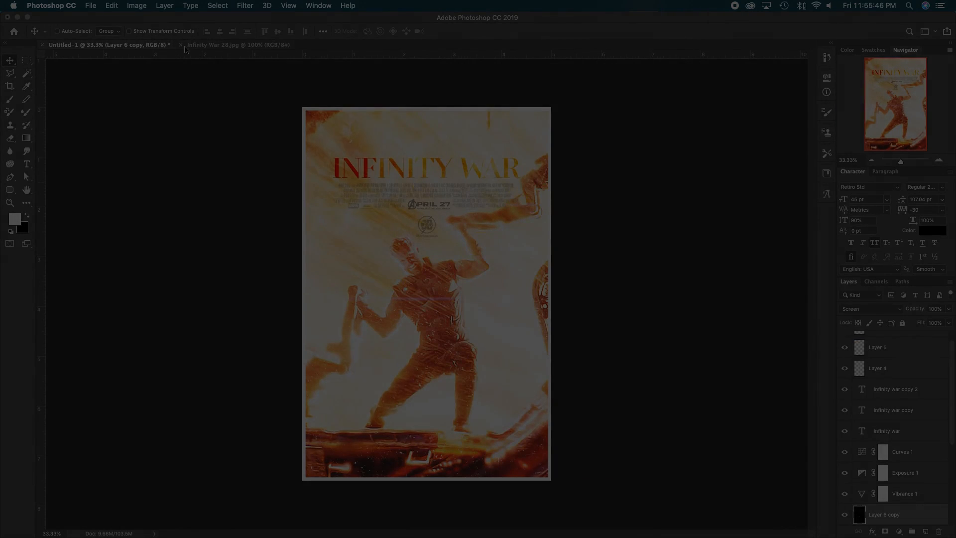
click(180, 45)
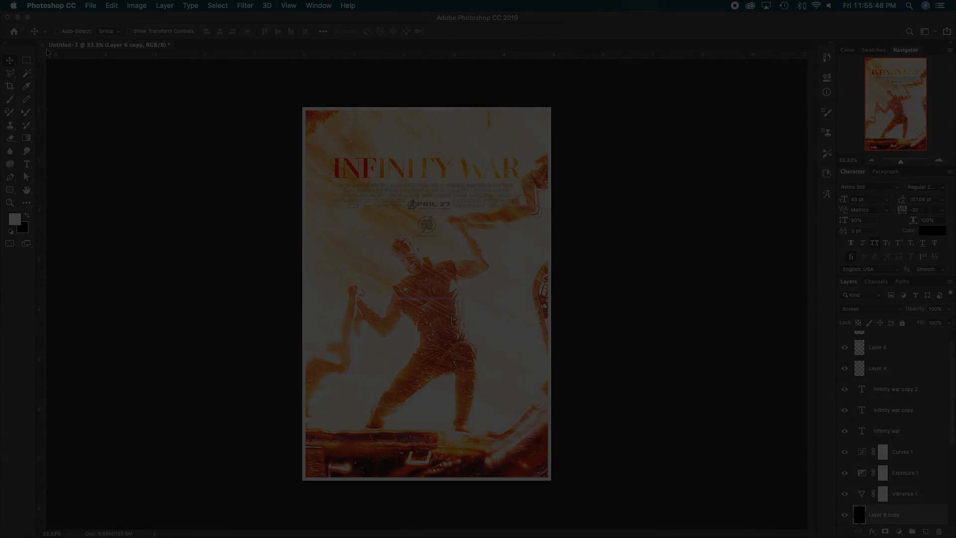
scroll(937, 430, up, 2)
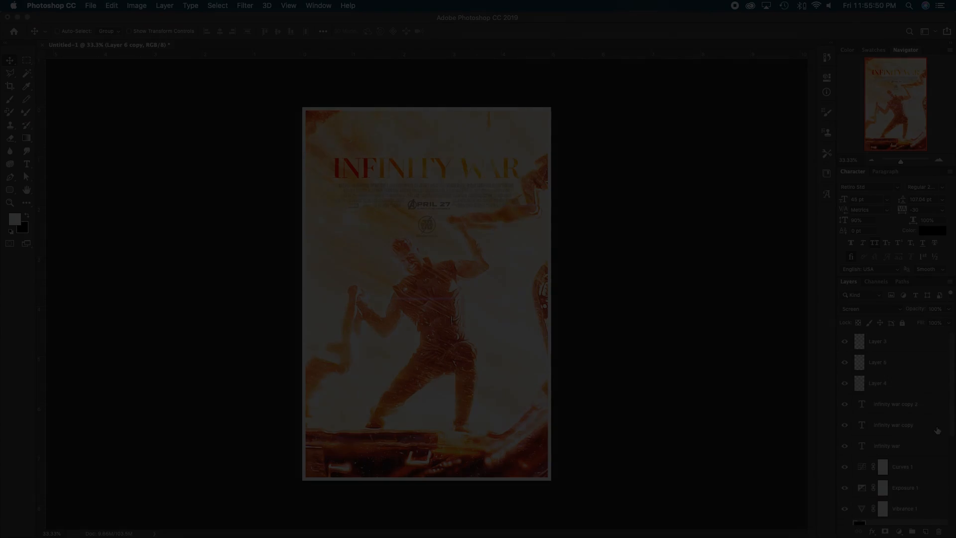